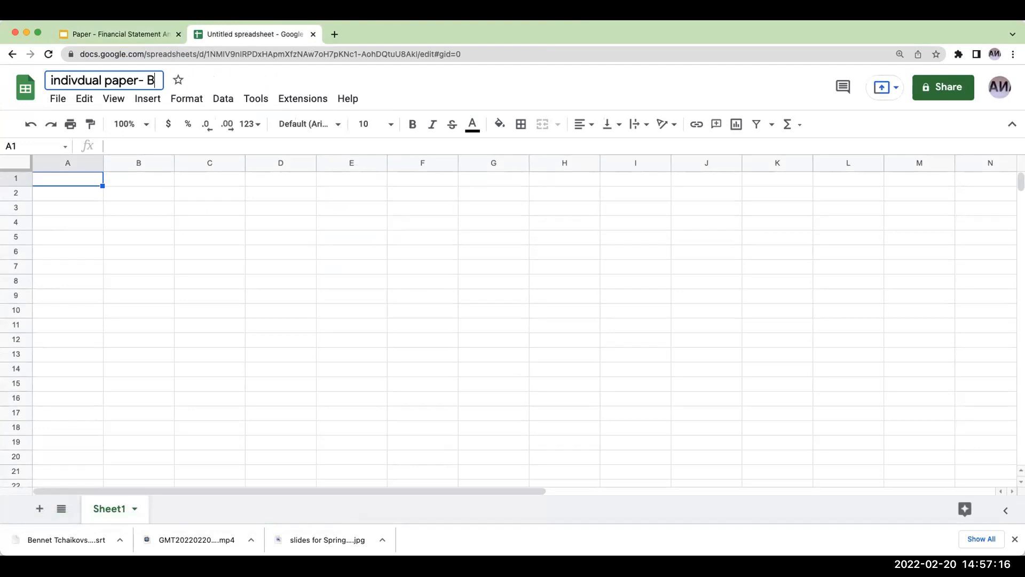
- Name the spreadsheet "indivdual paper- ", followed by the author's full name and " - FB and TWTR"
key("BackSpace")
key("BackSpace")
key("BackSpace")
type("aikovsky - F")
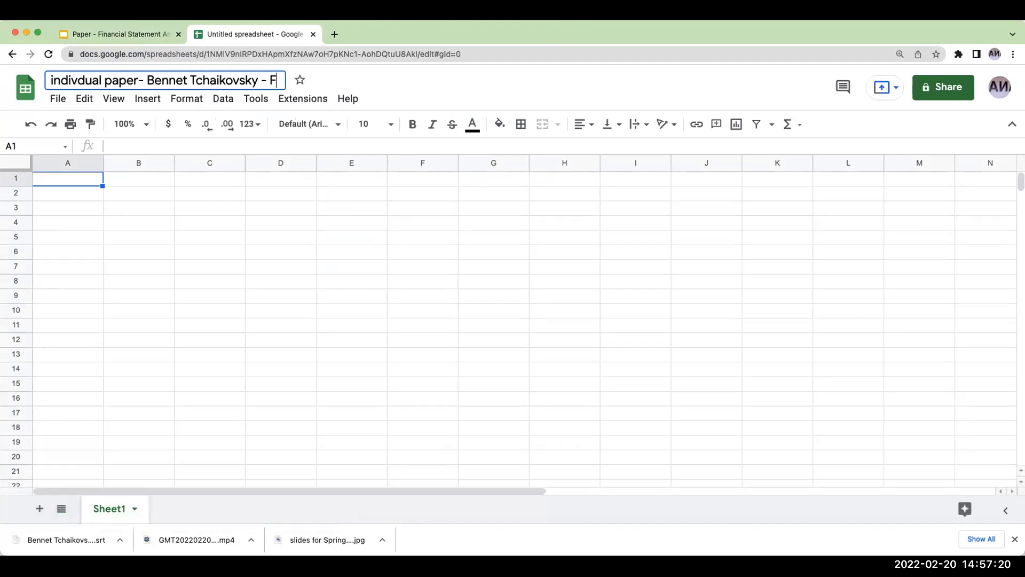
type("B and TW")
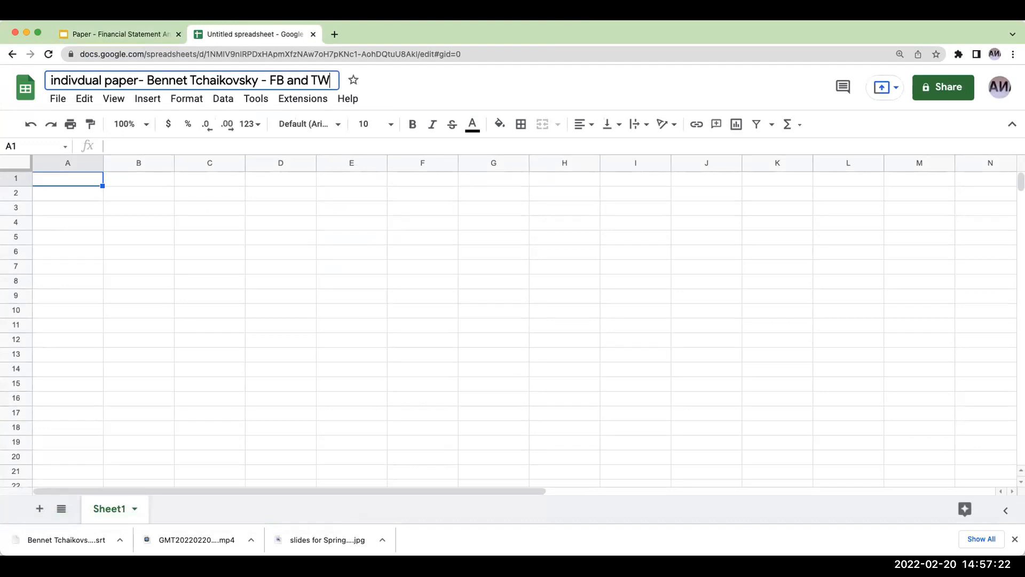
type("TR")
left_click(123, 467)
- Add a second sheet and rename Sheet1 as "companies chosen"
left_click(40, 509)
double_click(107, 510)
left_click_drag(125, 508, 90, 508)
type("companies ")
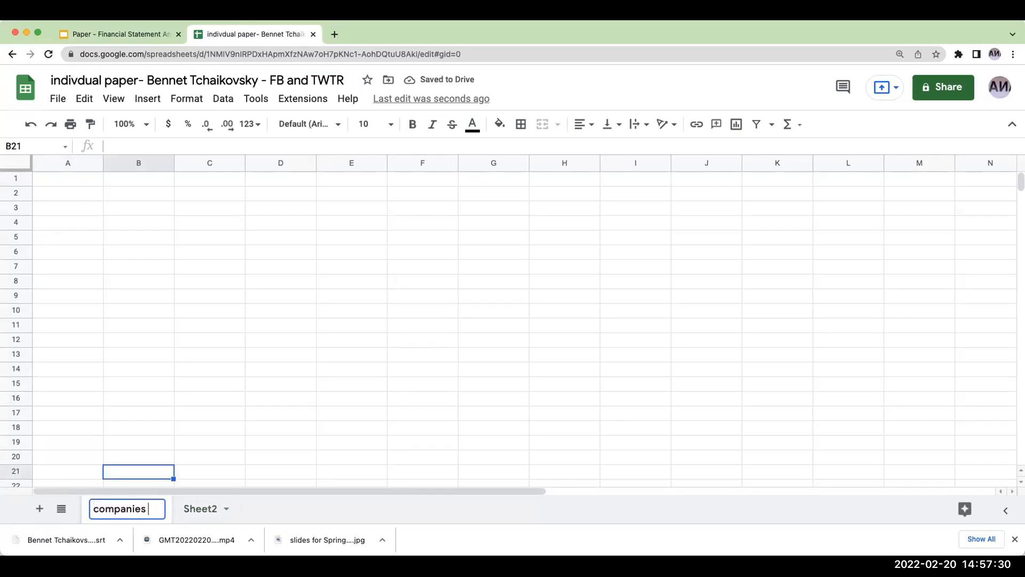
type("chosen")
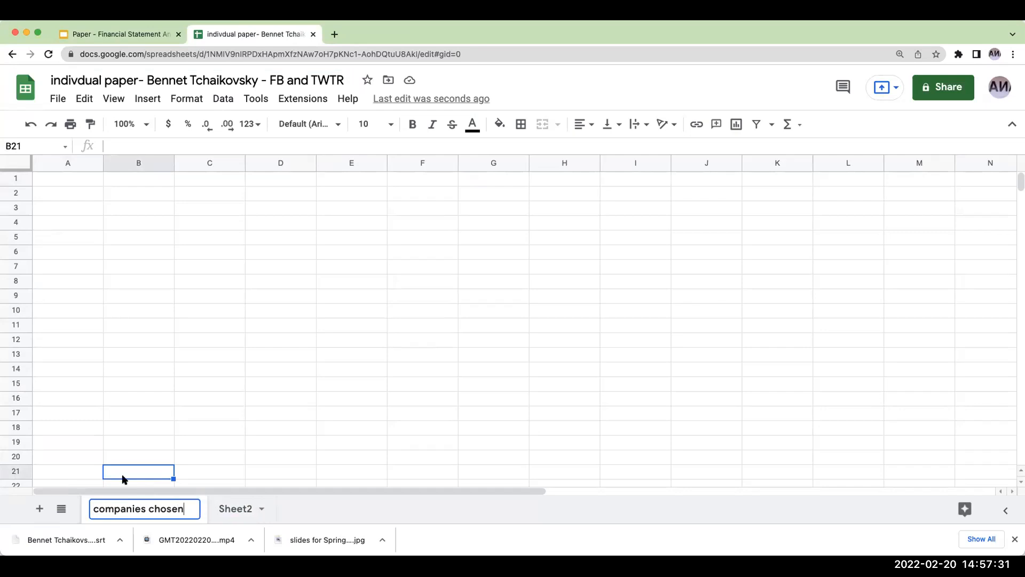
- Enter "primary company" in B2 and "Meta Platforms, Inc." in D2 of the companies chosen sheet
left_click(134, 198)
type("primary company")
key("Tab")
key("Tab")
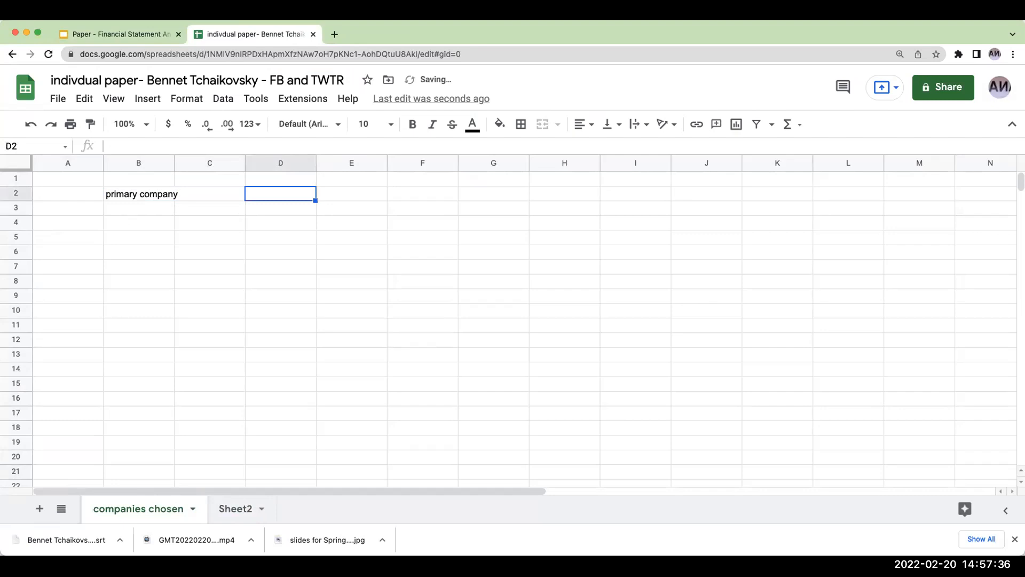
type("Meta Platforms, Inc.")
key("Tab")
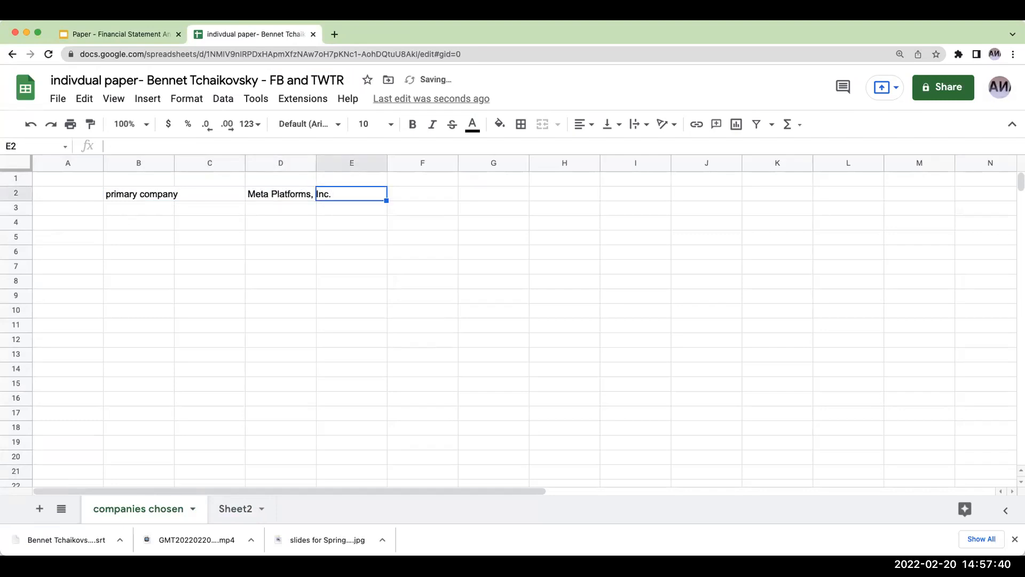
- Enter NASDAQ in E2 and FB in F2, and fit column D's width to its text
type("NASDAQ")
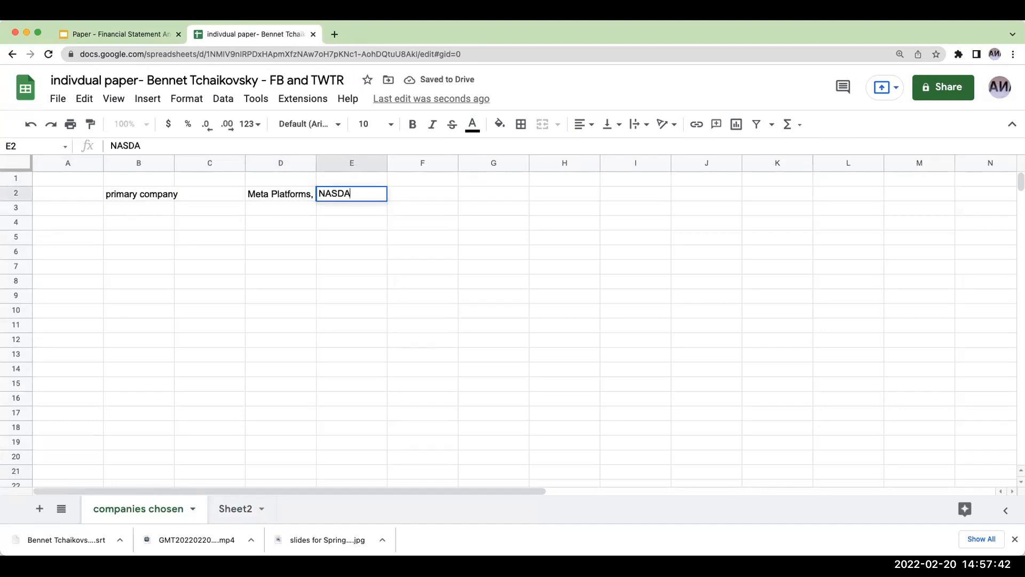
key("Tab")
type("FB")
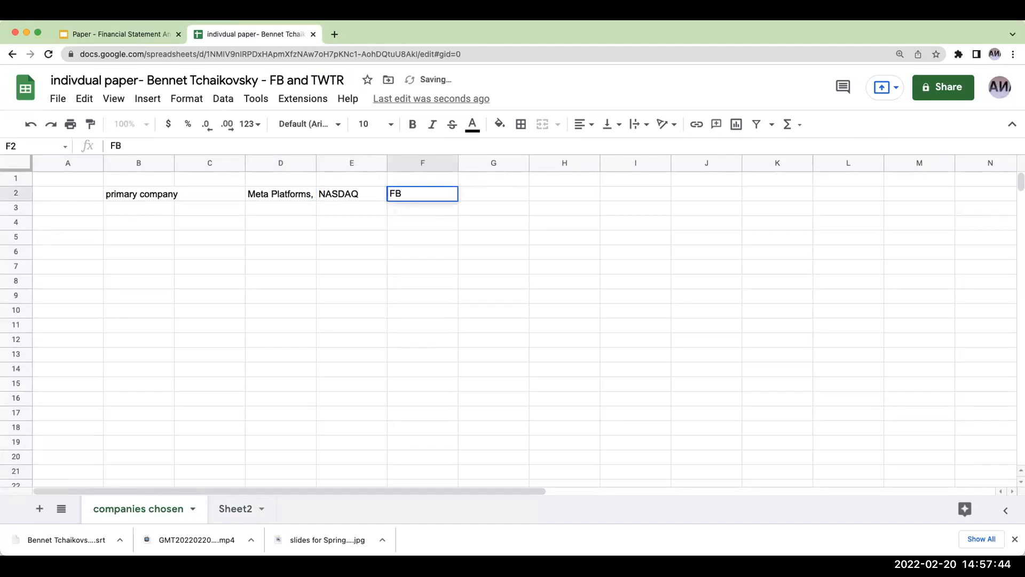
key("Return")
double_click(315, 162)
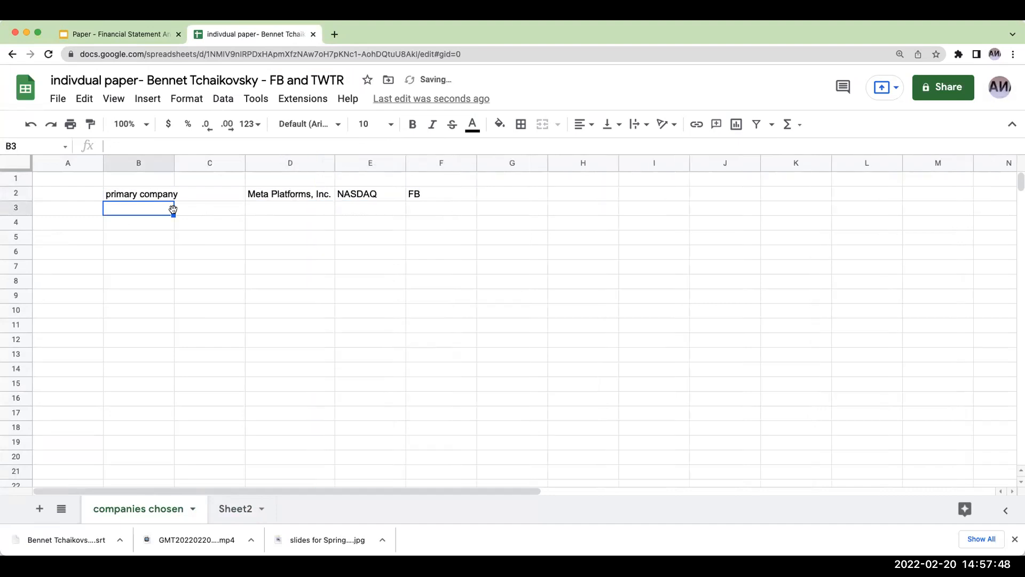
- Enter "comparable company" in B3 and "Twitter, Inc." in D3
type("comparable company")
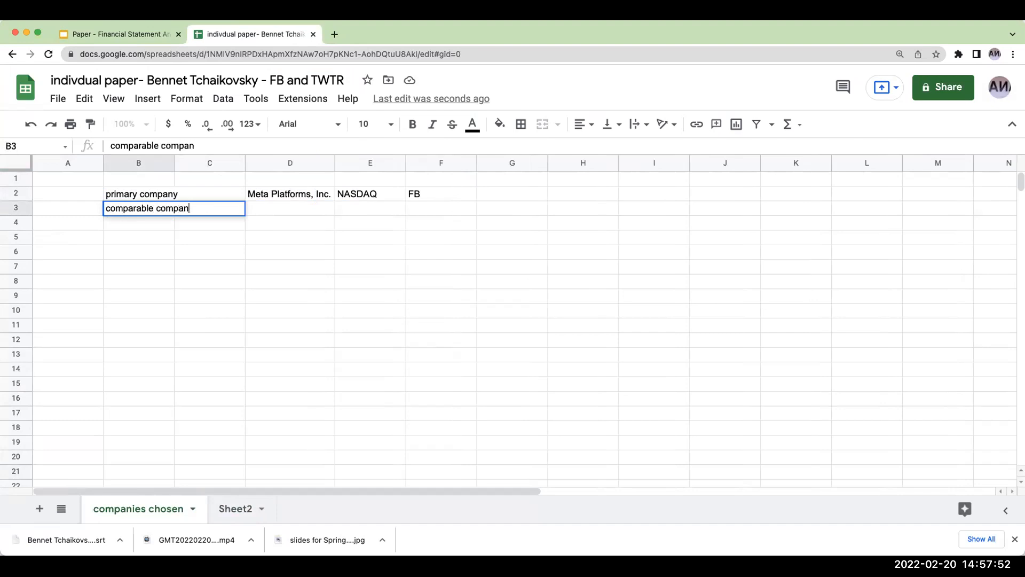
key("Tab")
key("Tab")
type("Twitter, Inc.")
- Enter NASDAQ in E3 and TWTR in F3 for the comparable company
key("Tab")
type("NASDAQ")
key("Tab")
type("T")
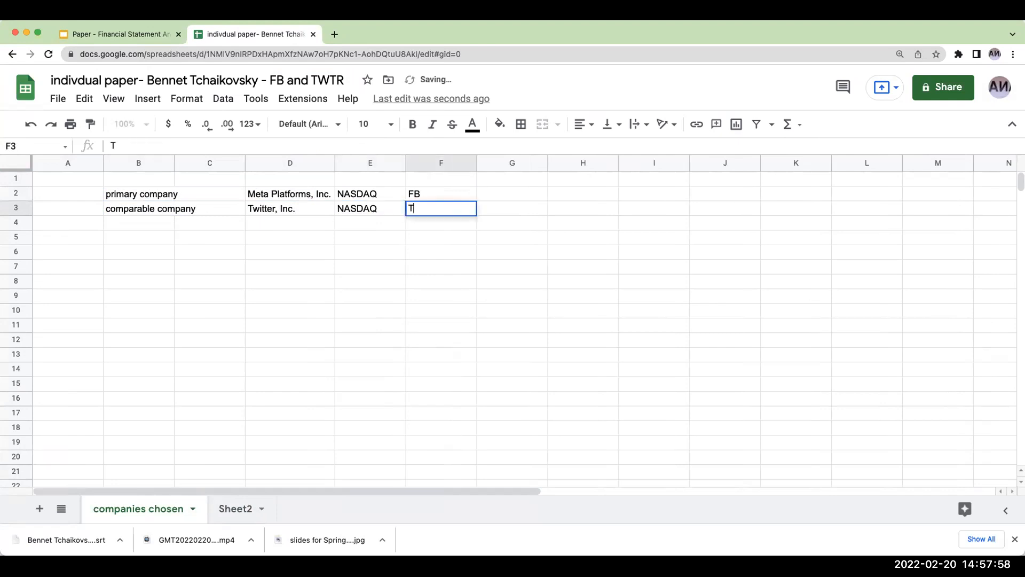
type("WTR")
key("Return")
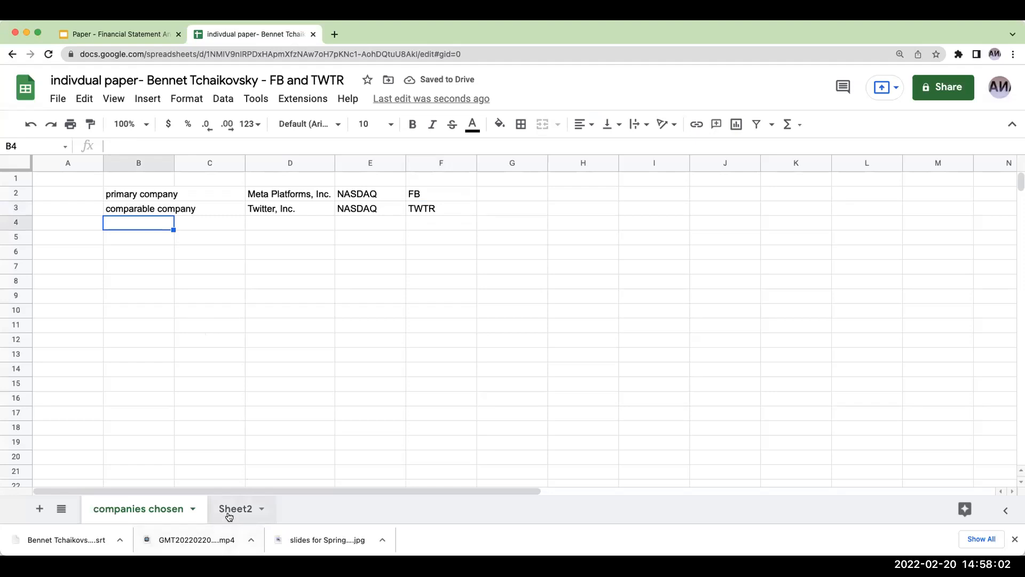
- Add three more sheets and rename Sheet3 as "bal sheet FB"
left_click(39, 508)
left_click(39, 509)
left_click(39, 509)
double_click(237, 510)
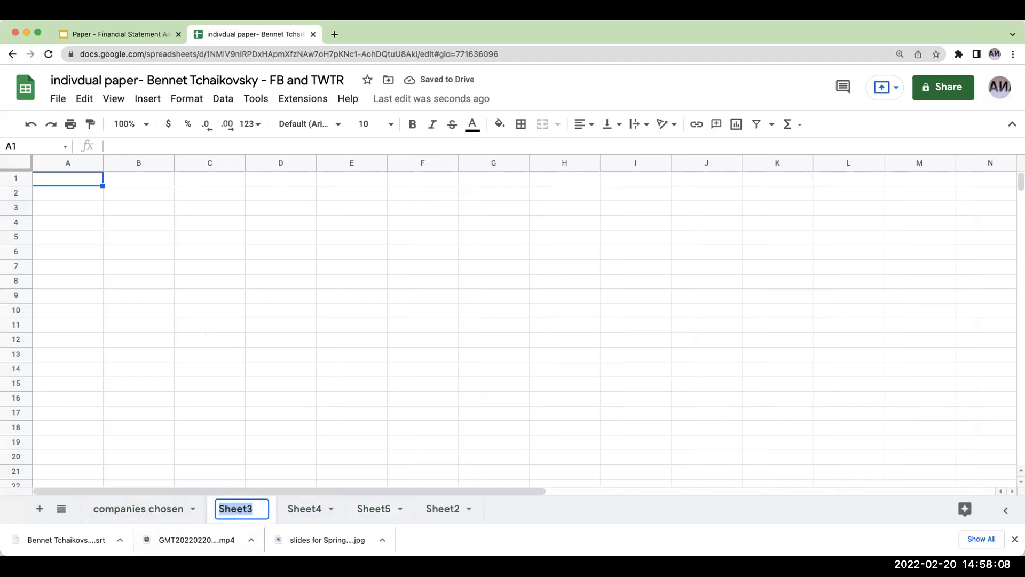
type("bal sheet")
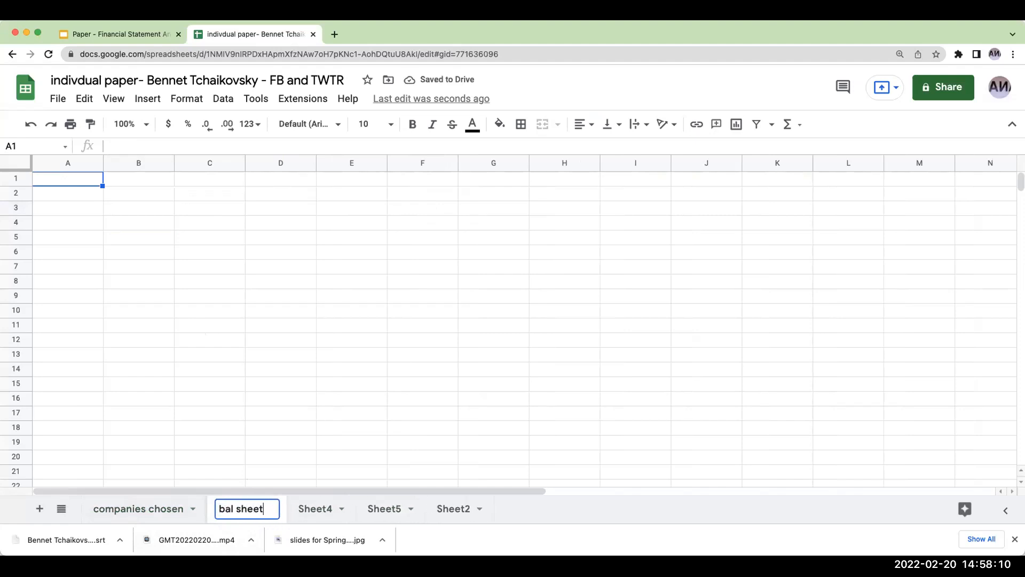
type(" FB")
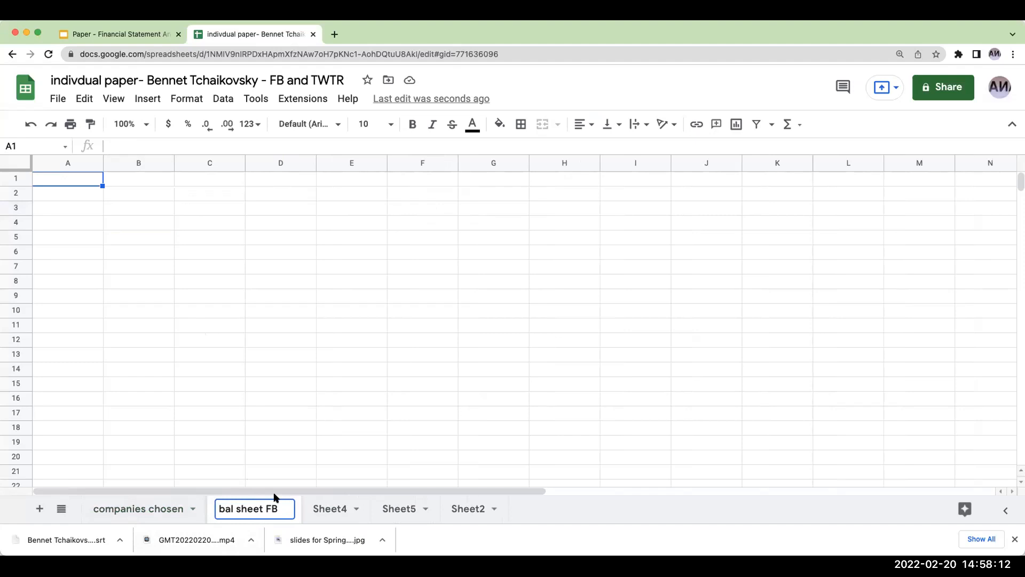
- Rename Sheet4 as "bal sheet TWTR" and Sheet5 as "is FB"
double_click(322, 507)
type("bal ")
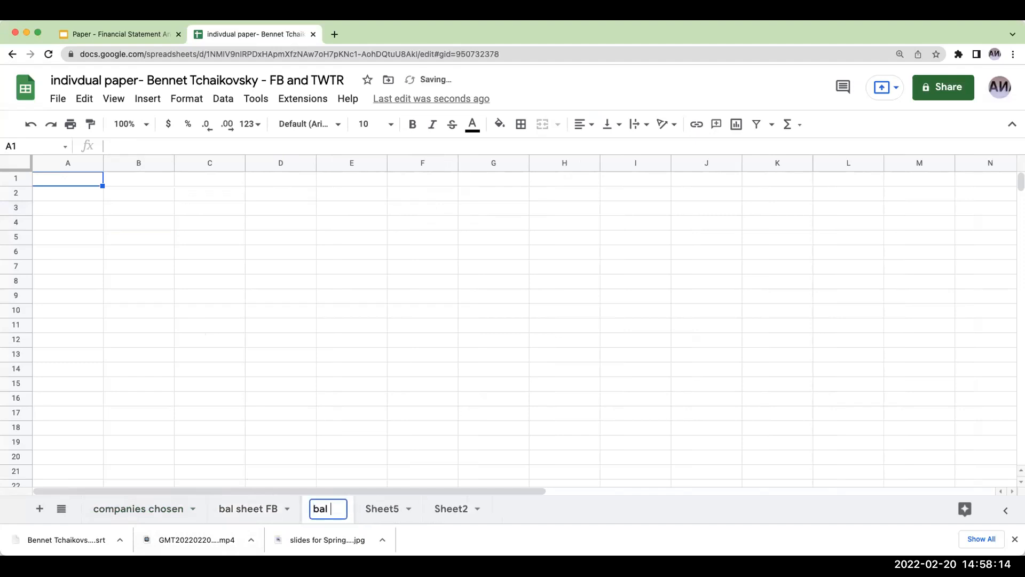
type("sheet TWTR")
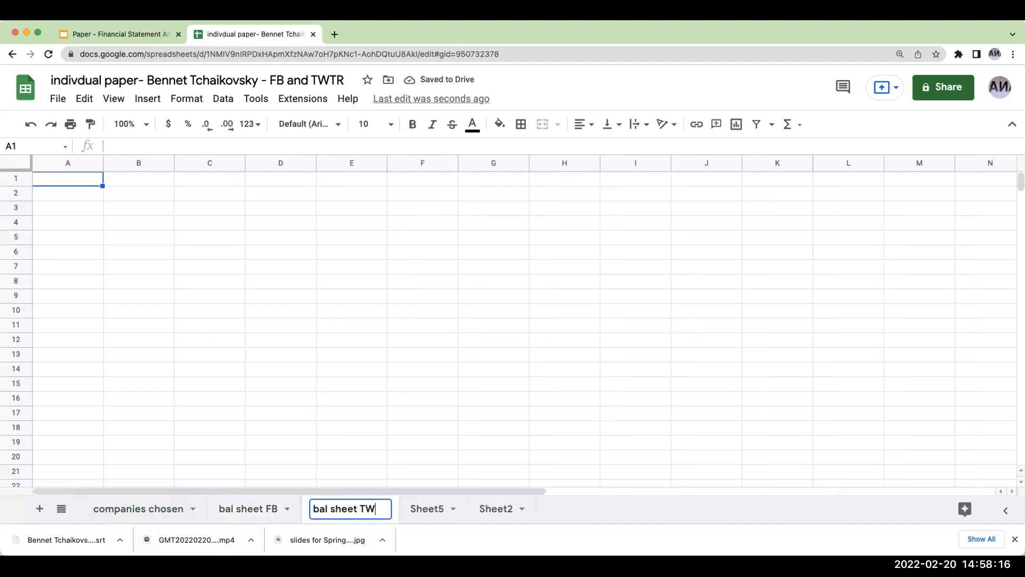
double_click(440, 508)
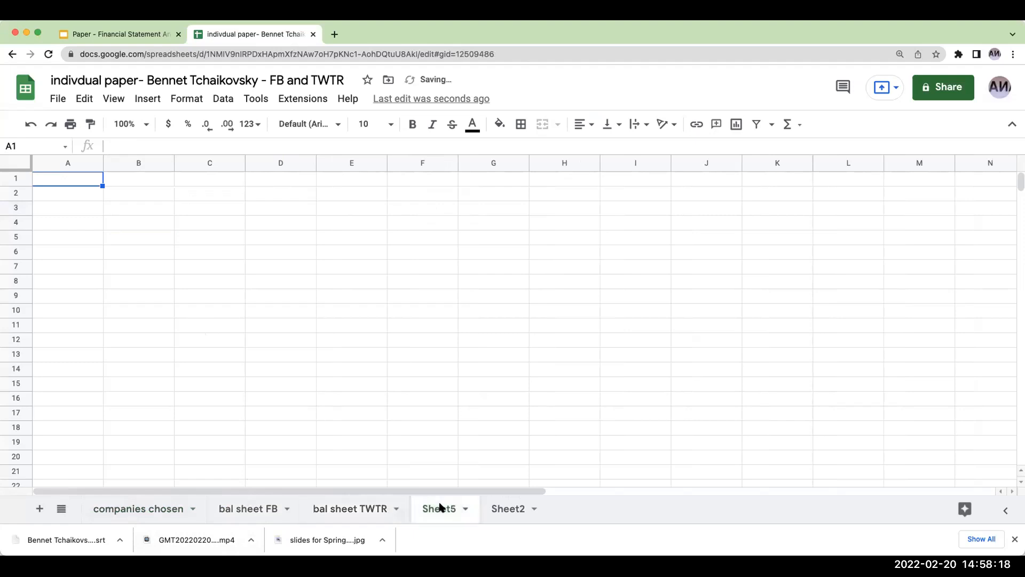
type("is")
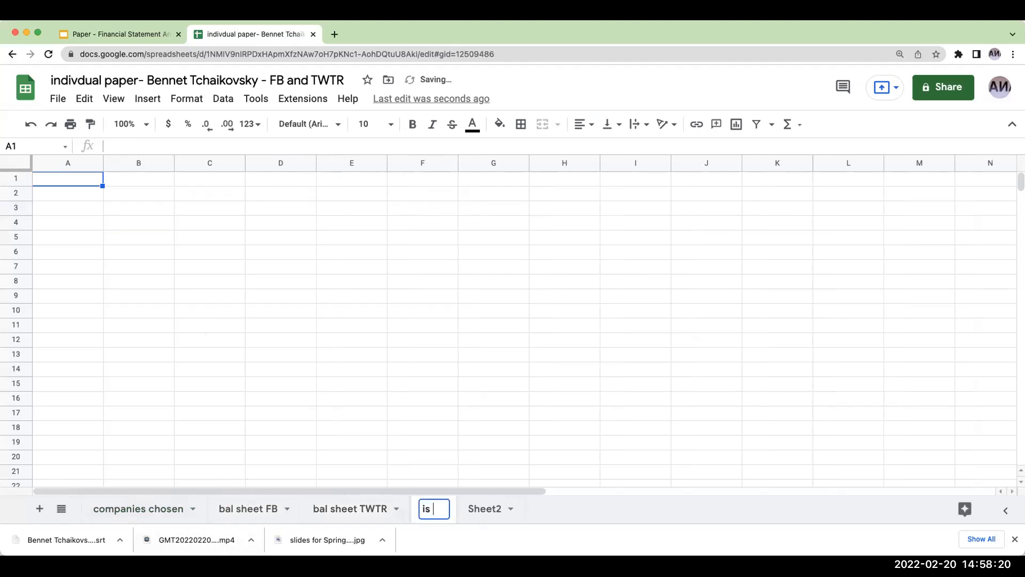
type(" FB")
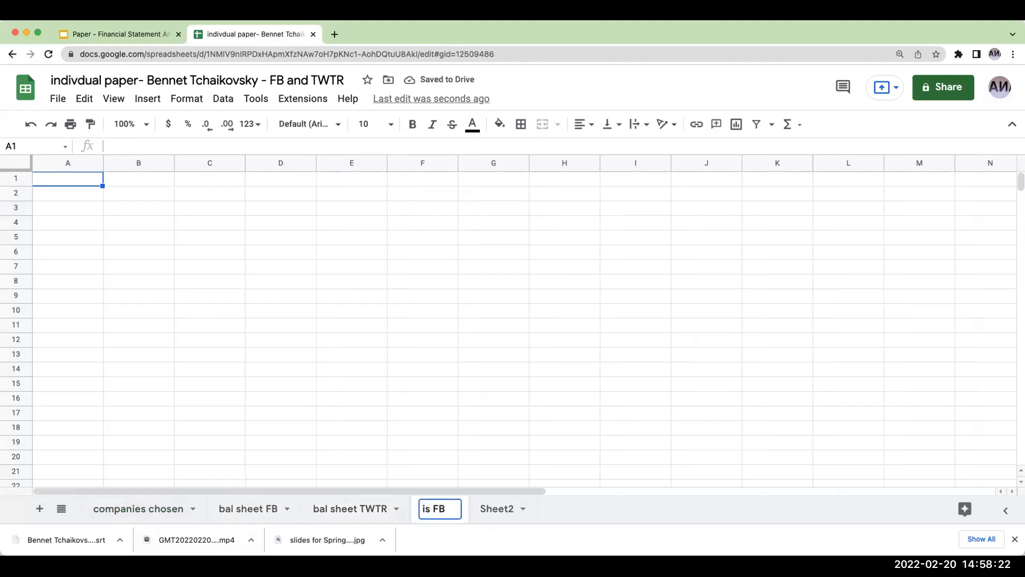
- Rename Sheet2 as "is TWTR" and open the bal sheet FB sheet
left_click(492, 508)
double_click(493, 508)
type("is TWTR")
left_click(336, 398)
left_click(247, 508)
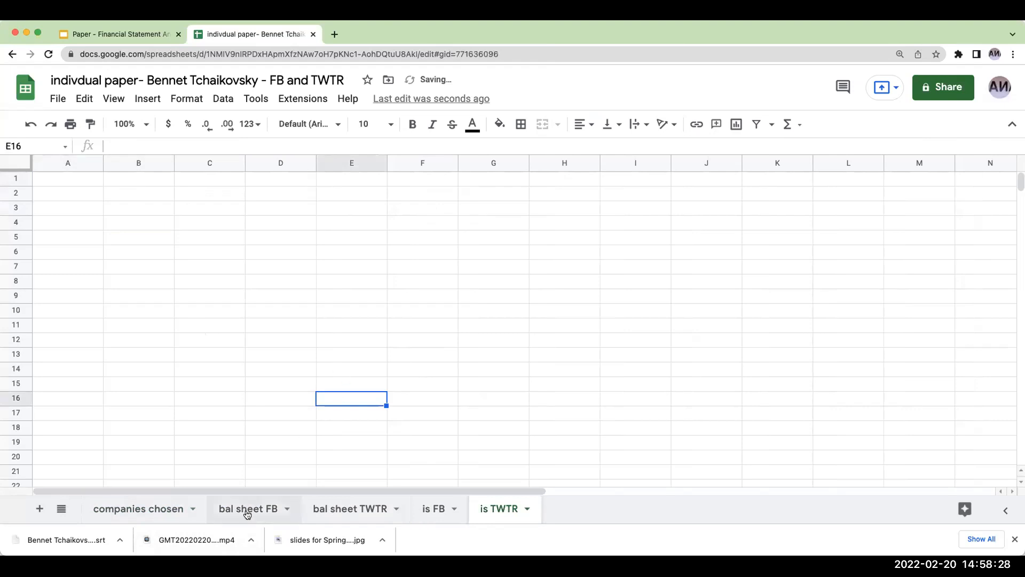
- Open sec.gov in a new browser tab and go to the EDGAR company and person lookup under Company Filings
left_click(335, 34)
type("sec.gov")
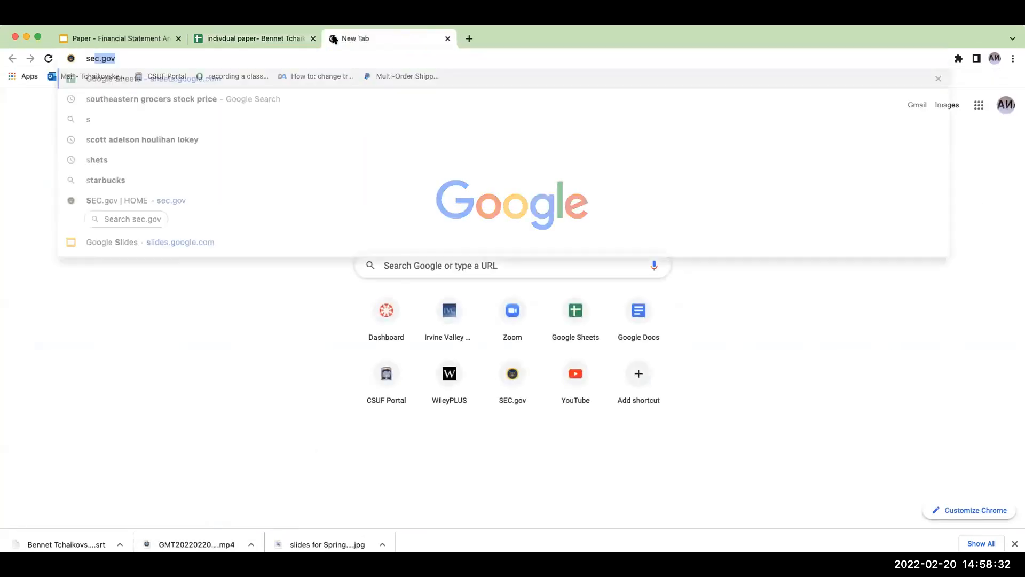
key("Return")
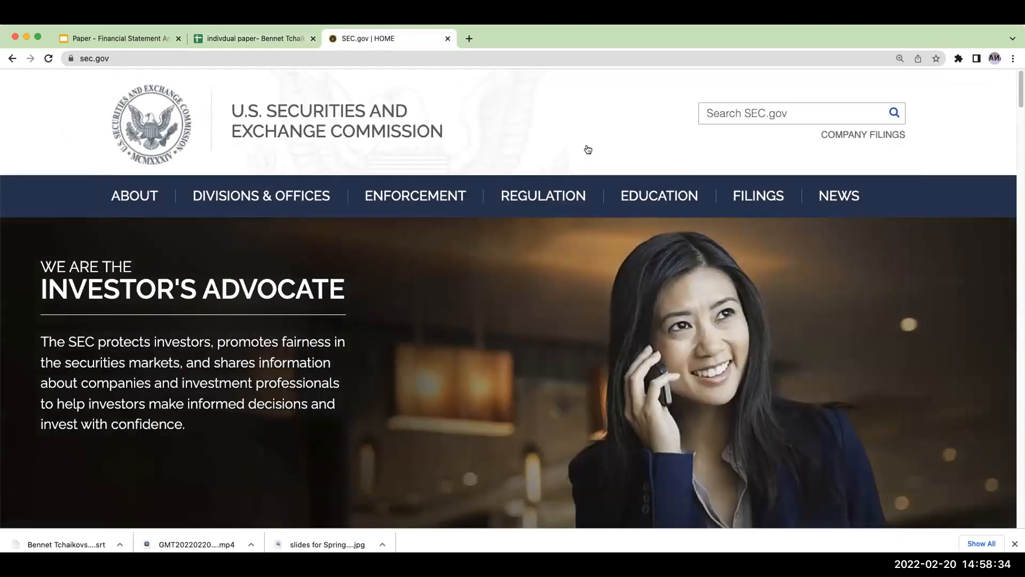
left_click(869, 133)
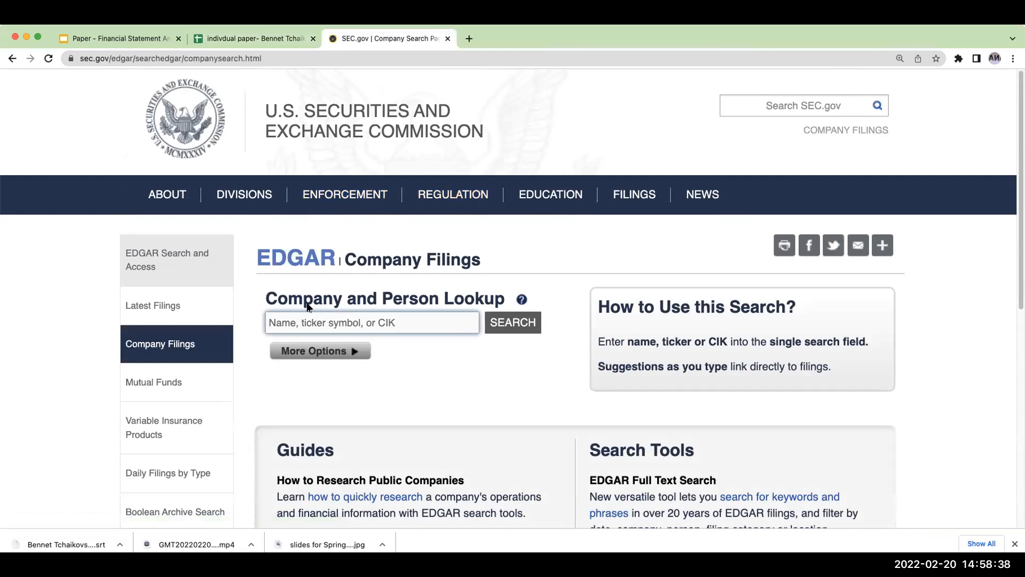
left_click(285, 319)
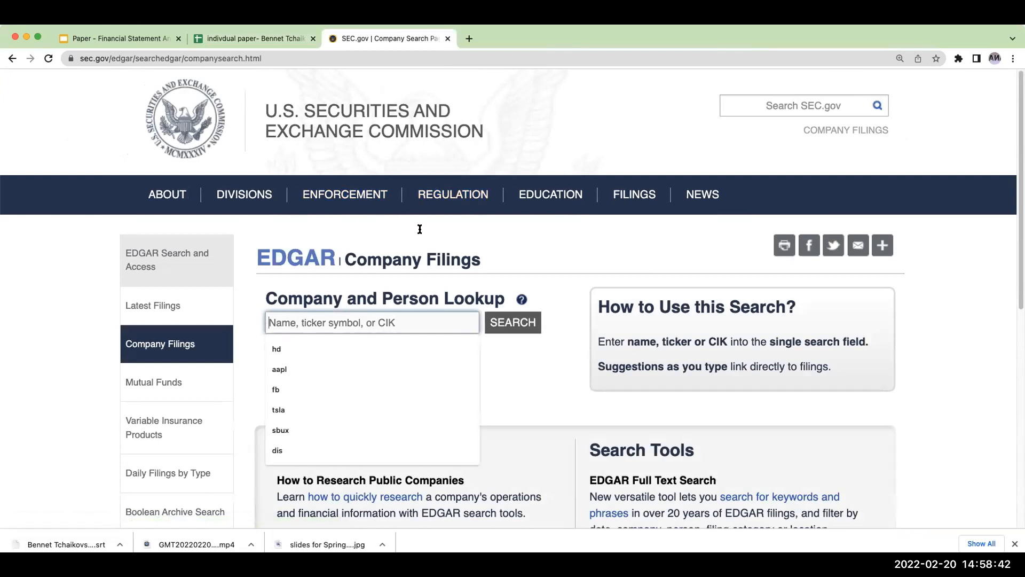
- Search Google for "twitter stock price" in a new browser tab
left_click(469, 38)
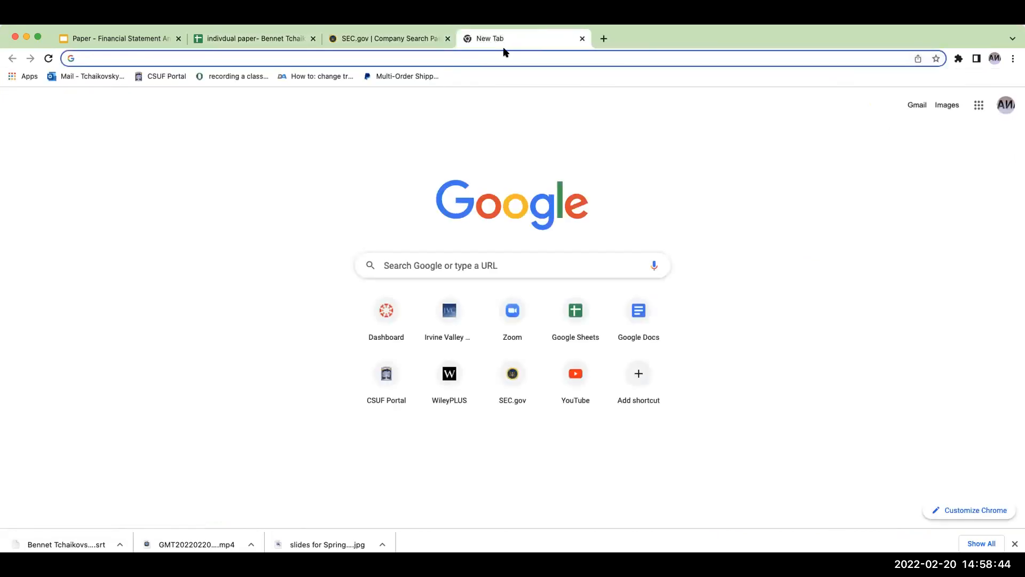
type("twitter")
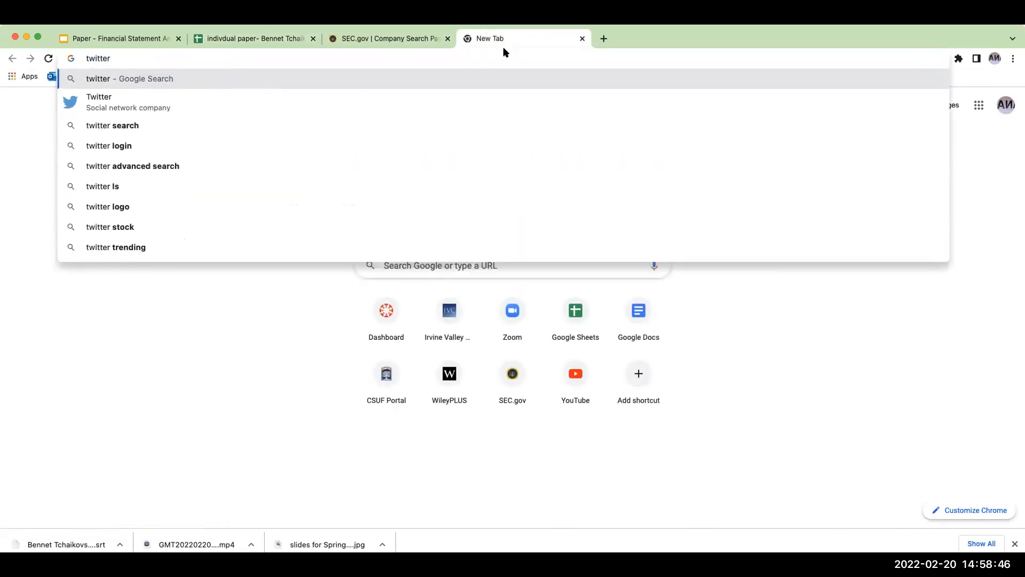
type(" stock price")
key("Return")
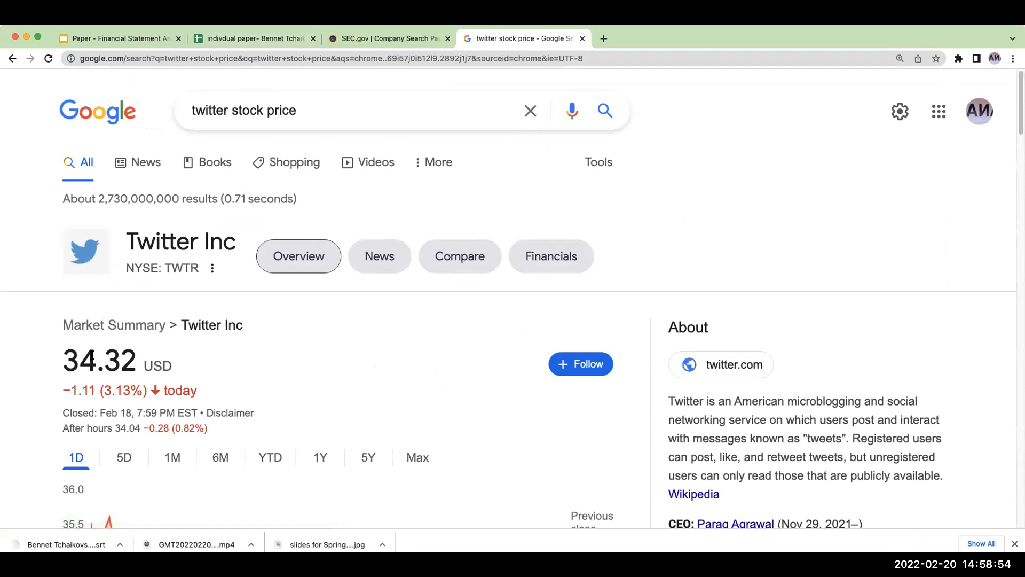
- Examine Twitter's one-day price chart, exchange listing, market cap and other key figures in the stock summary
scroll(219, 342, "down", 3)
scroll(85, 311, "down", 1)
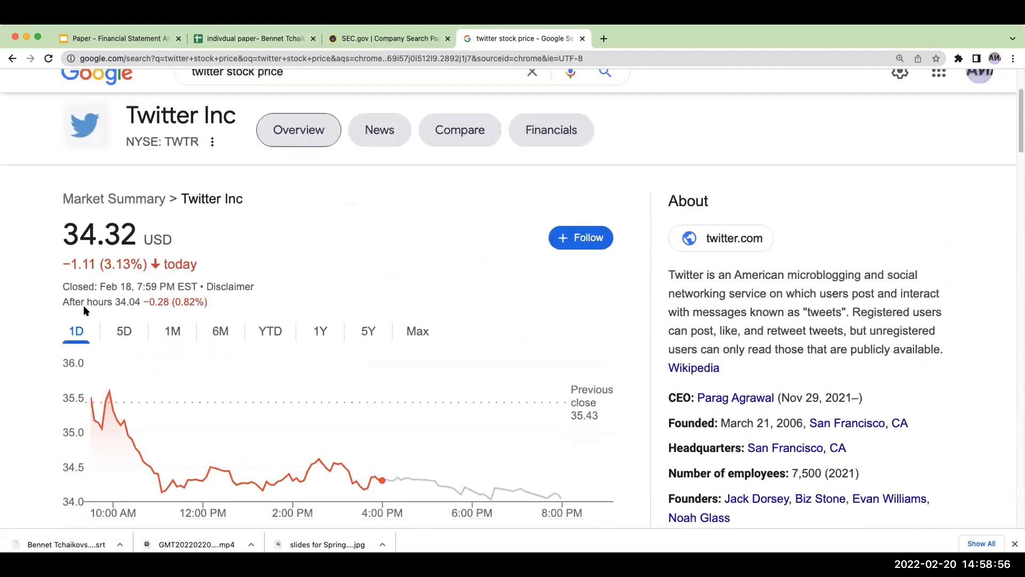
scroll(294, 308, "down", 3)
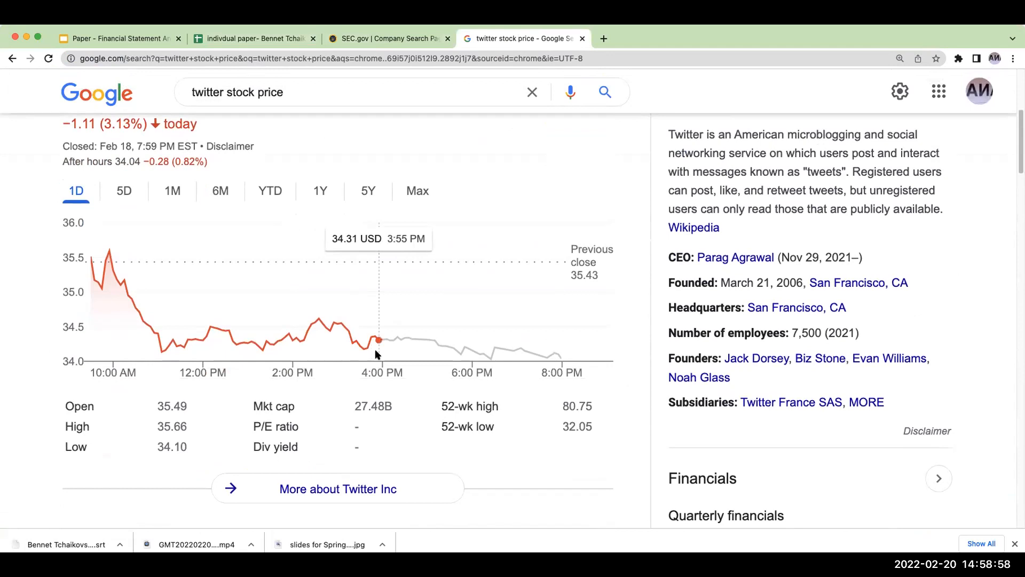
scroll(318, 392, "down", 1)
scroll(318, 393, "up", 2)
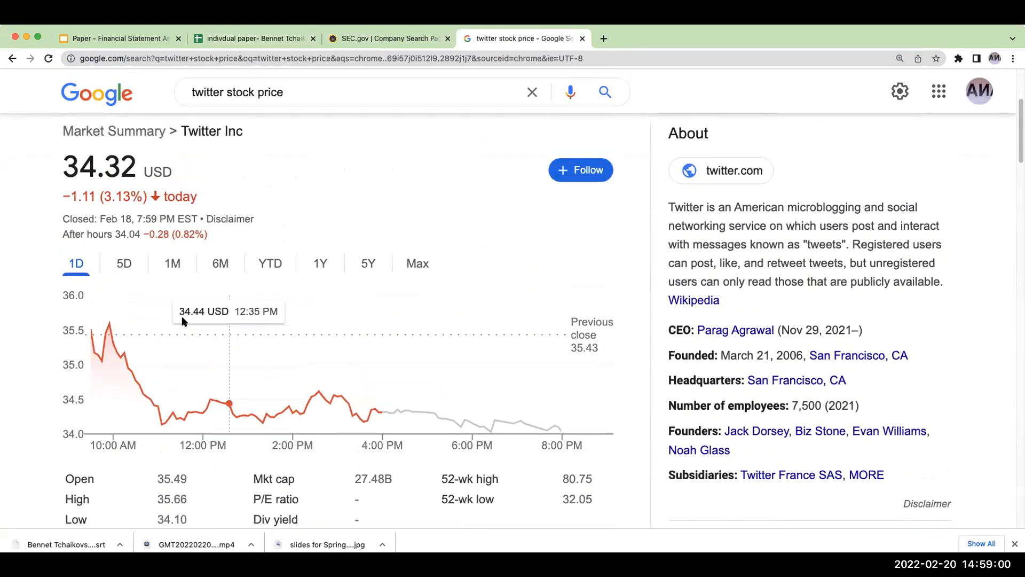
scroll(258, 332, "down", 3)
scroll(260, 336, "down", 3)
scroll(260, 336, "up", 5)
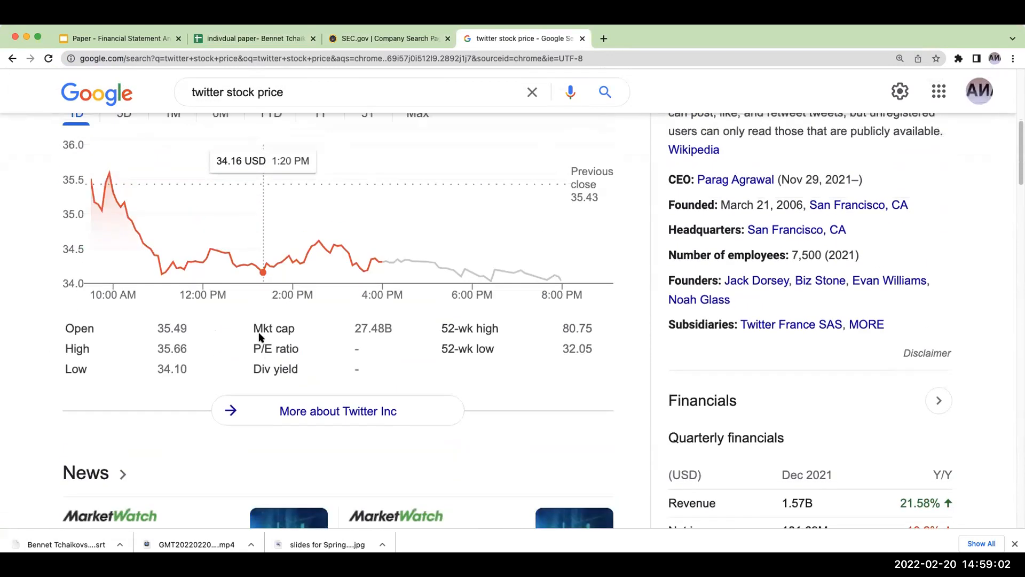
scroll(260, 337, "down", 1)
scroll(260, 336, "up", 3)
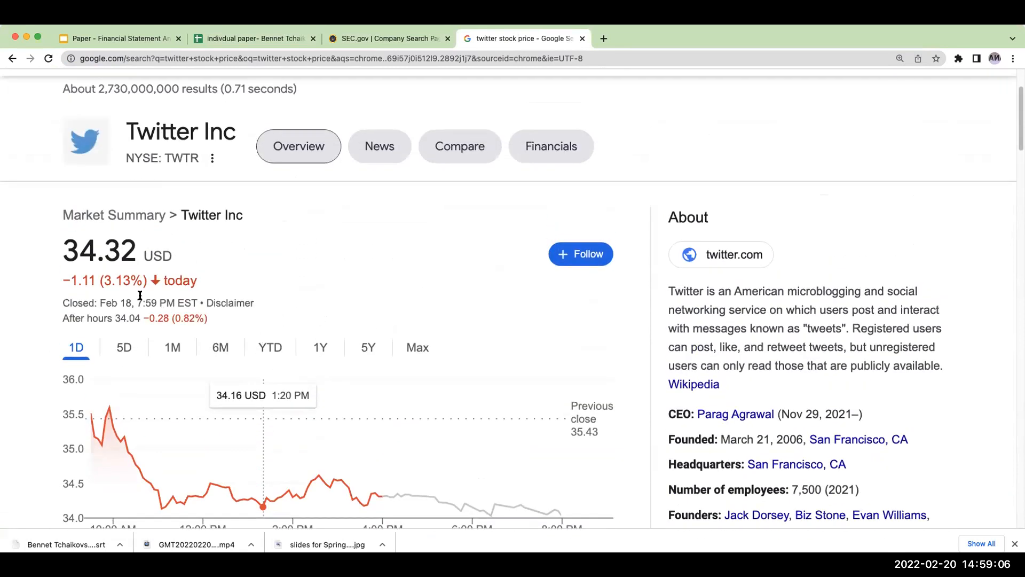
- Show Twitter's stock chart for the past six months, followed by the year-to-date chart
left_click(220, 348)
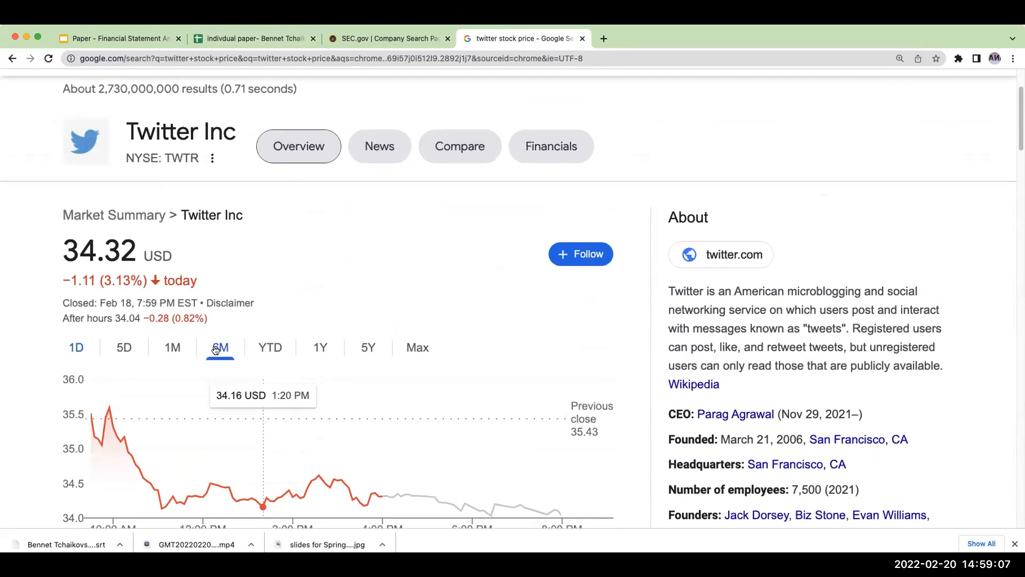
left_click(262, 349)
scroll(332, 322, "down", 5)
scroll(337, 320, "up", 3)
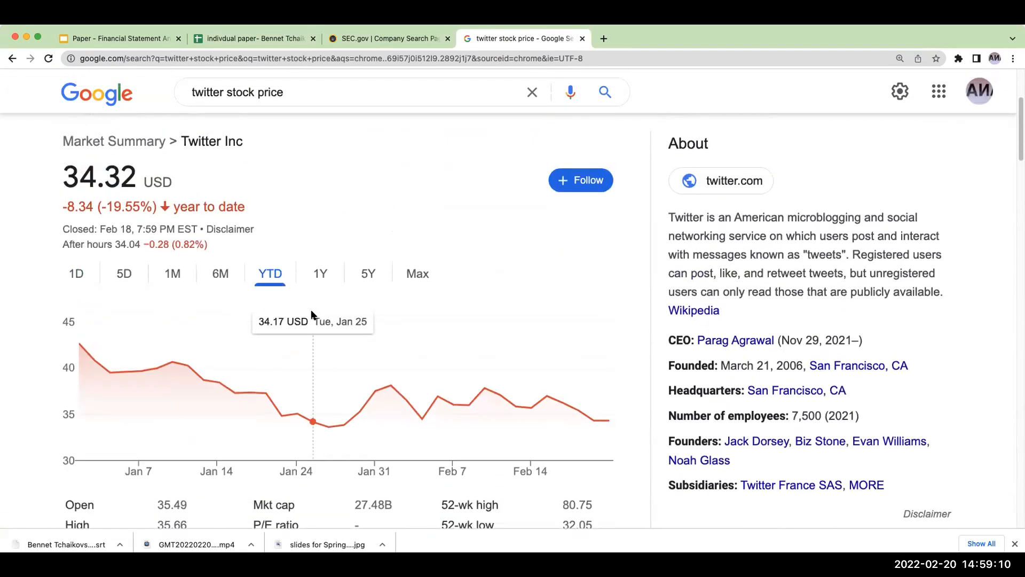
- Show Twitter's stock chart for the past five years
left_click(365, 276)
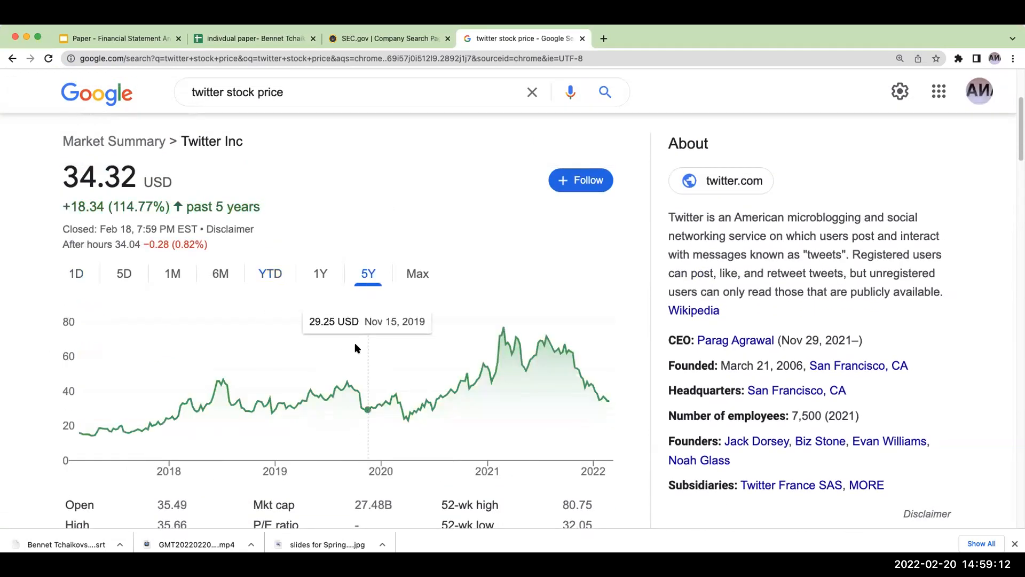
scroll(354, 320, "up", 3)
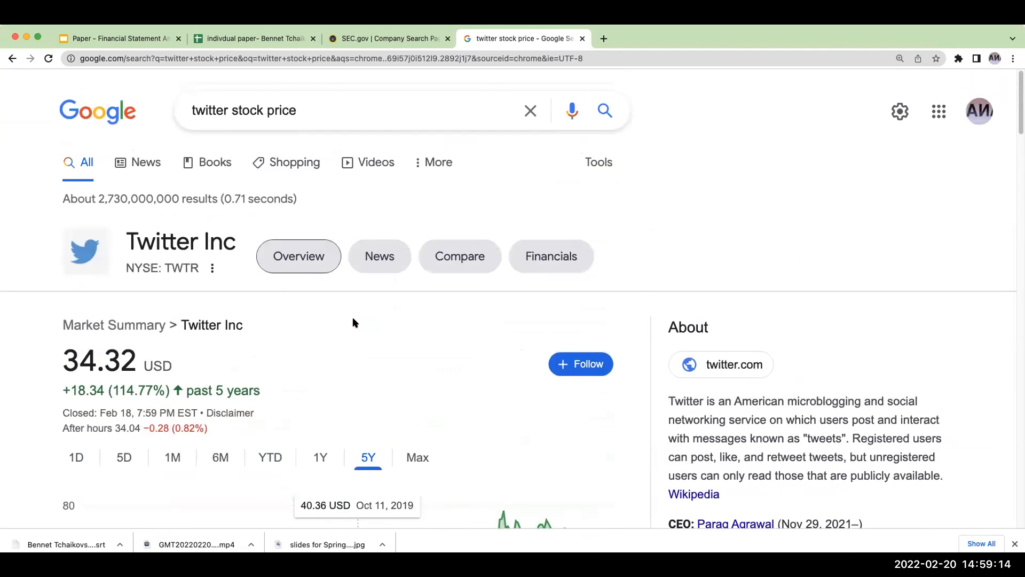
- Look up the ticker TWTR in the EDGAR company lookup and open the filings page of Twitter, Inc
left_click(391, 39)
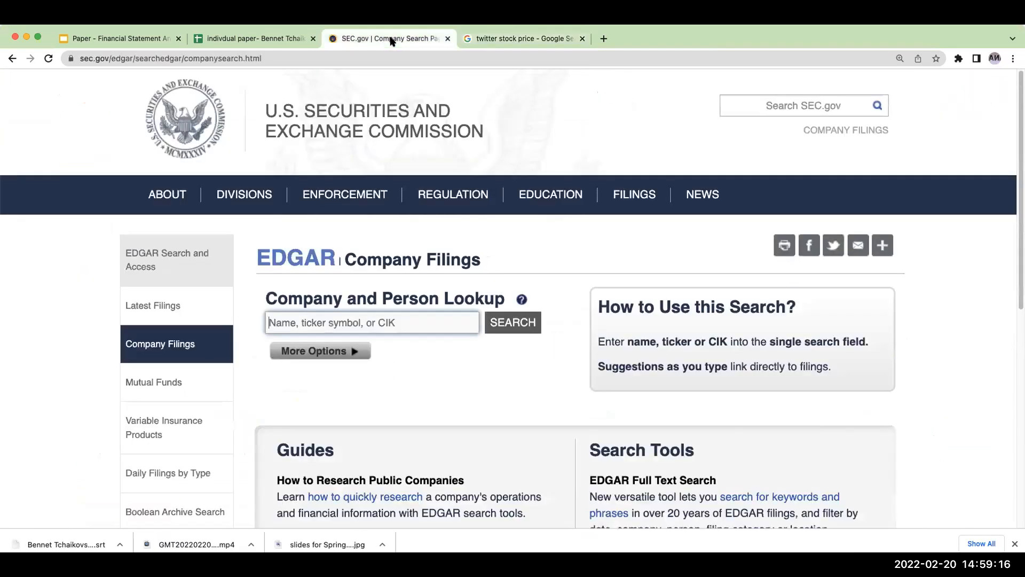
left_click(271, 39)
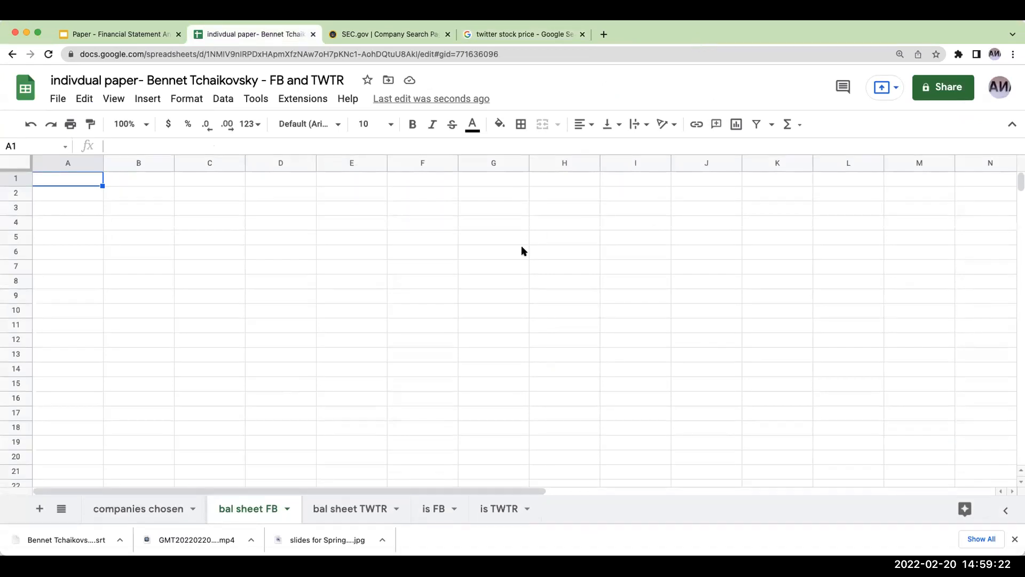
left_click(375, 34)
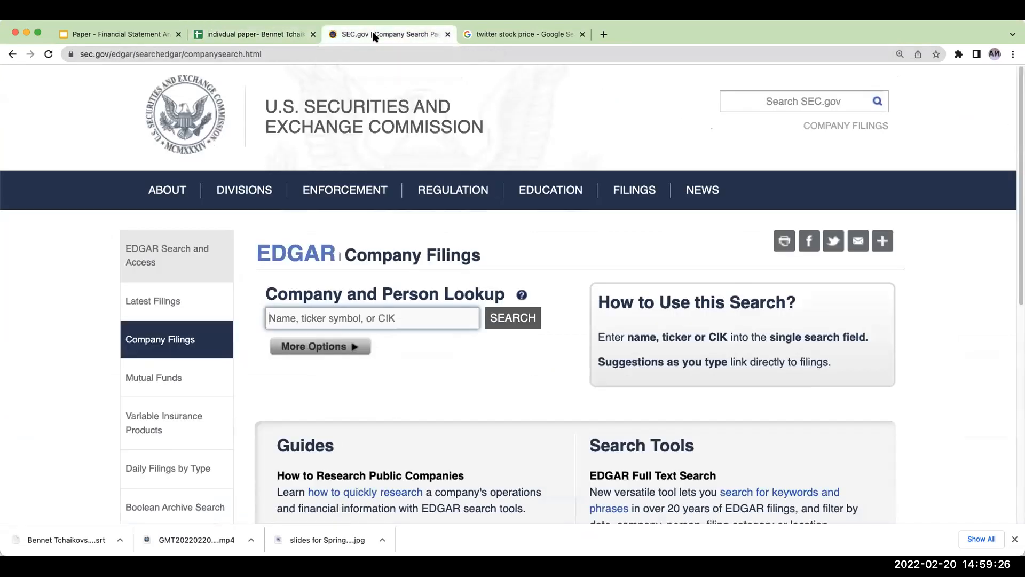
left_click(281, 316)
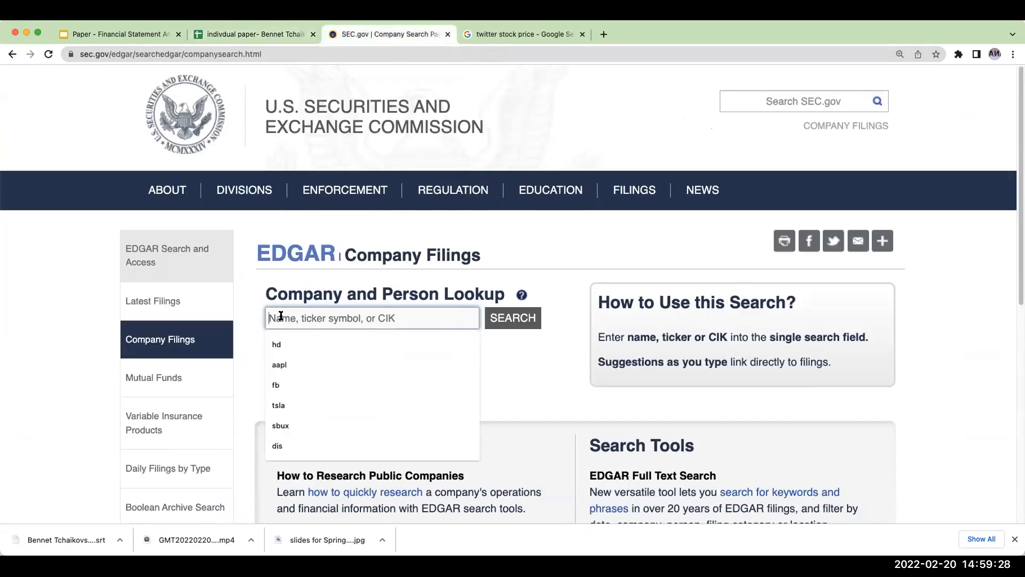
type("TWTR")
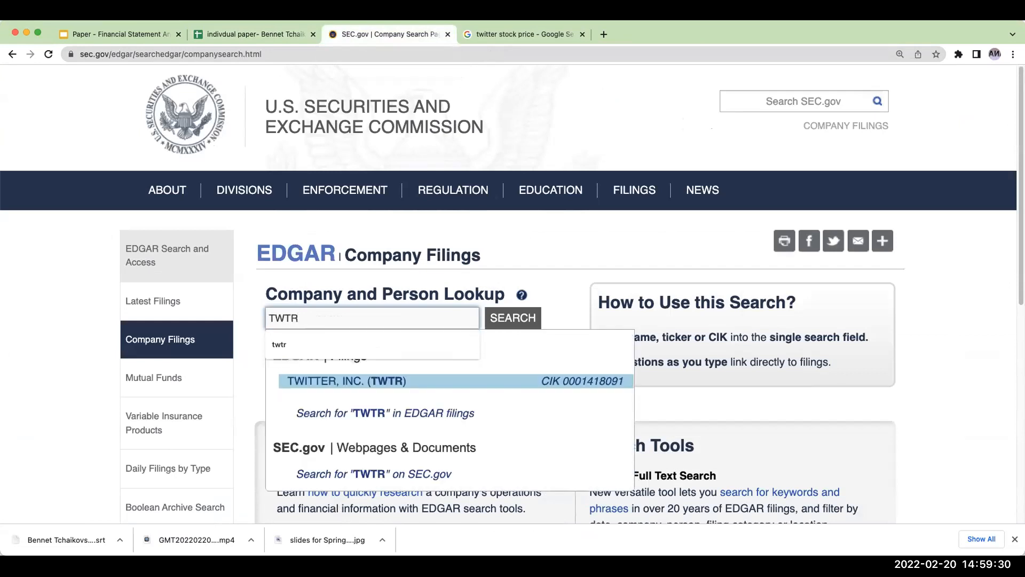
left_click(318, 380)
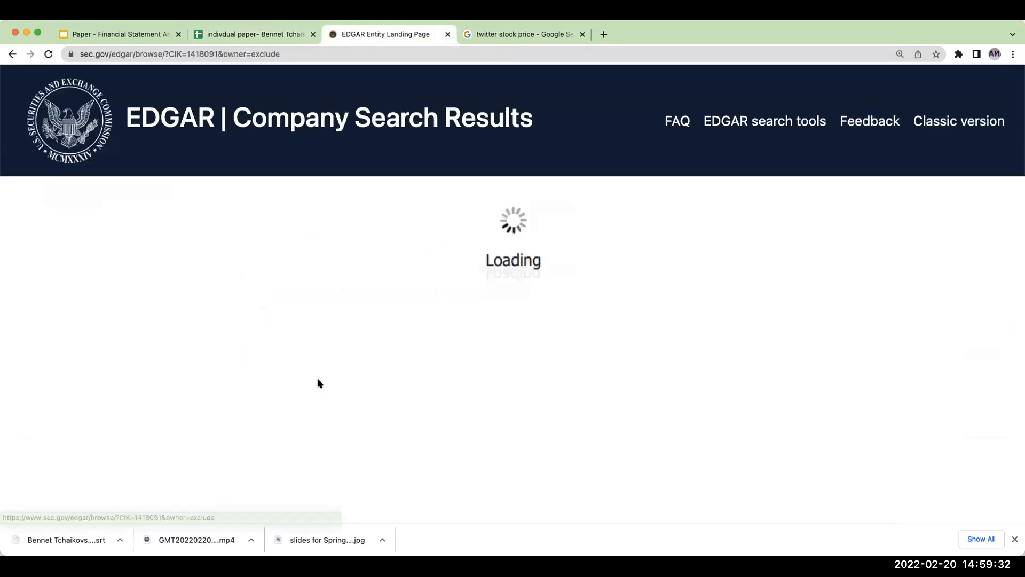
- Turn on the Investor Toolkit for Twitter's EDGAR filings page
left_click(898, 213)
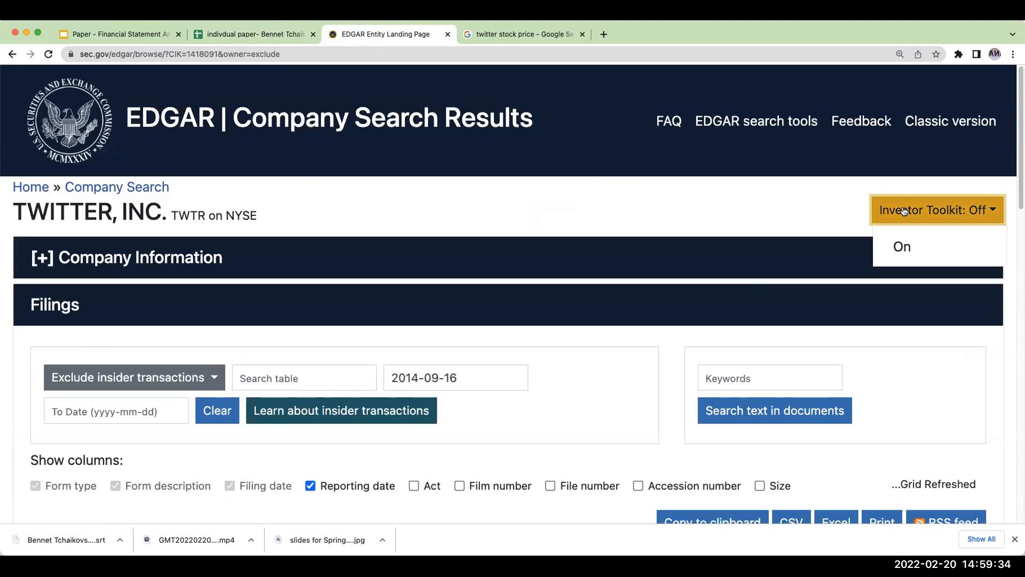
left_click(926, 246)
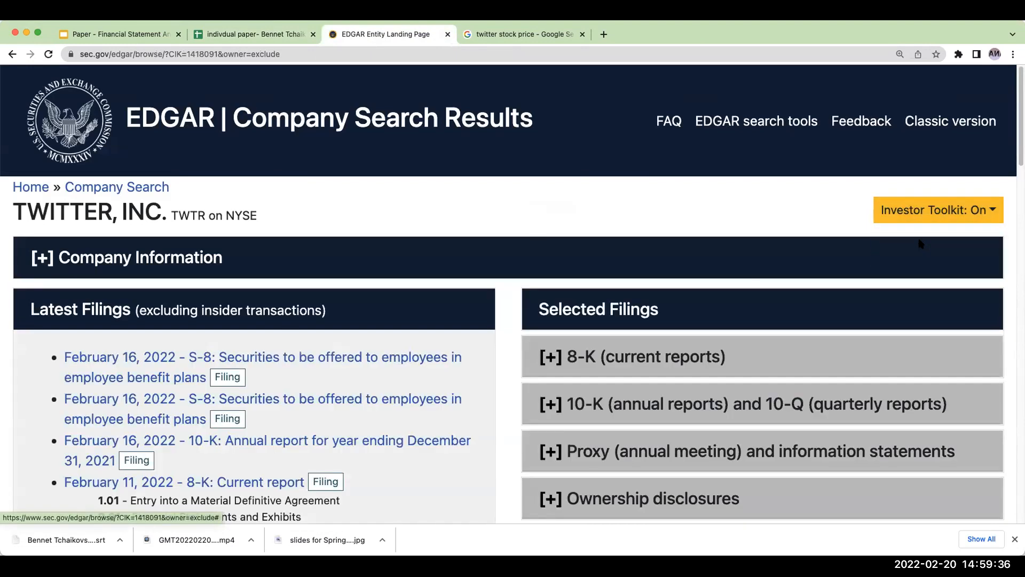
left_click(818, 213)
left_click(909, 209)
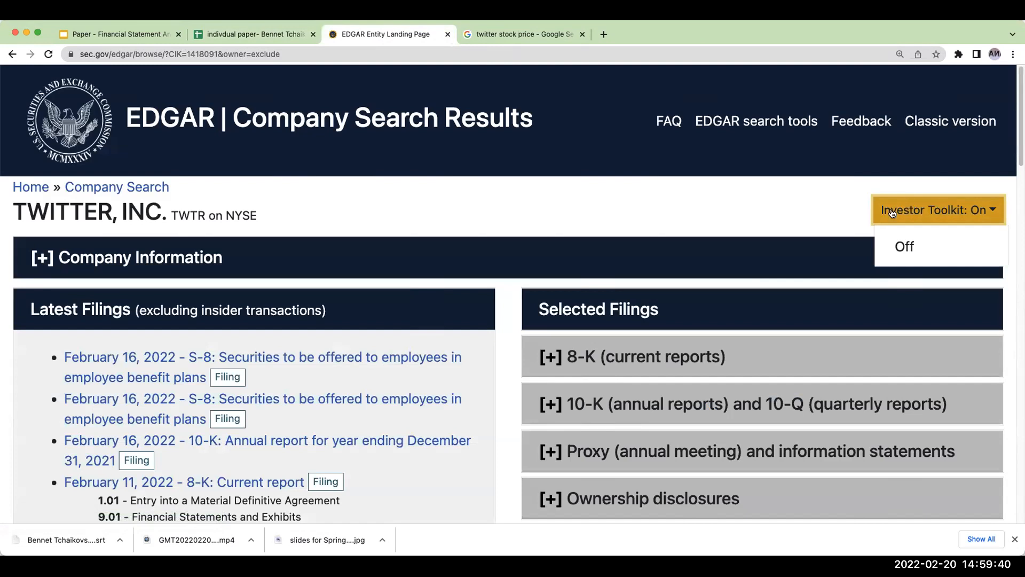
left_click(762, 229)
scroll(760, 214, "down", 2)
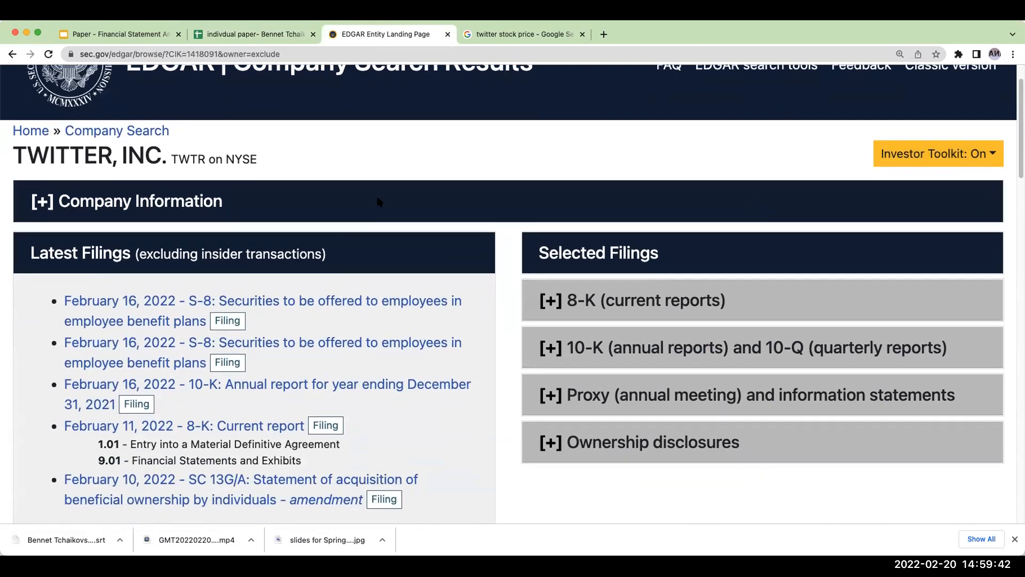
- In the "companies chosen" sheet of the workbook, change the exchange listed for Twitter, Inc. to NYSE
left_click(224, 35)
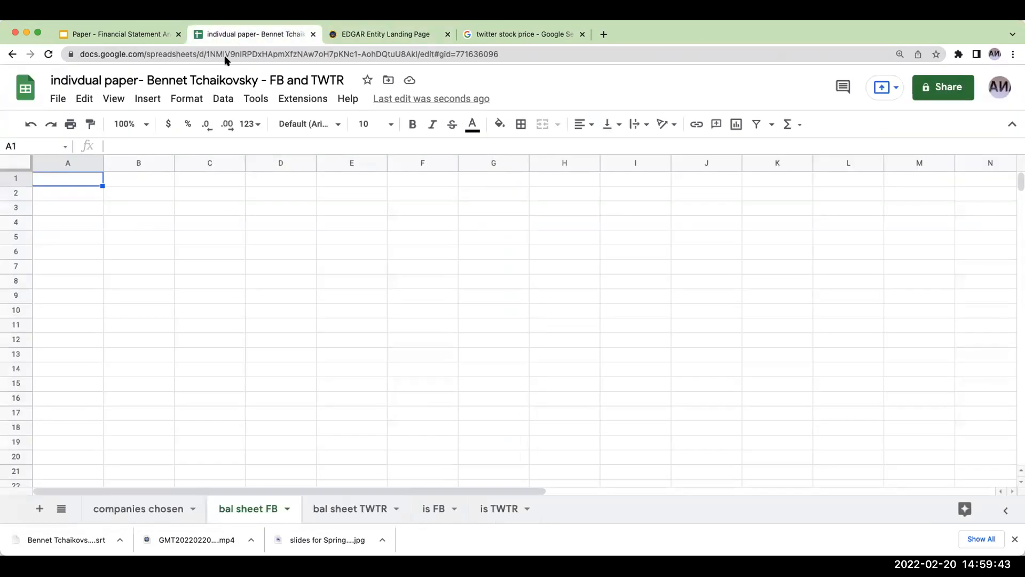
left_click(152, 510)
left_click(356, 209)
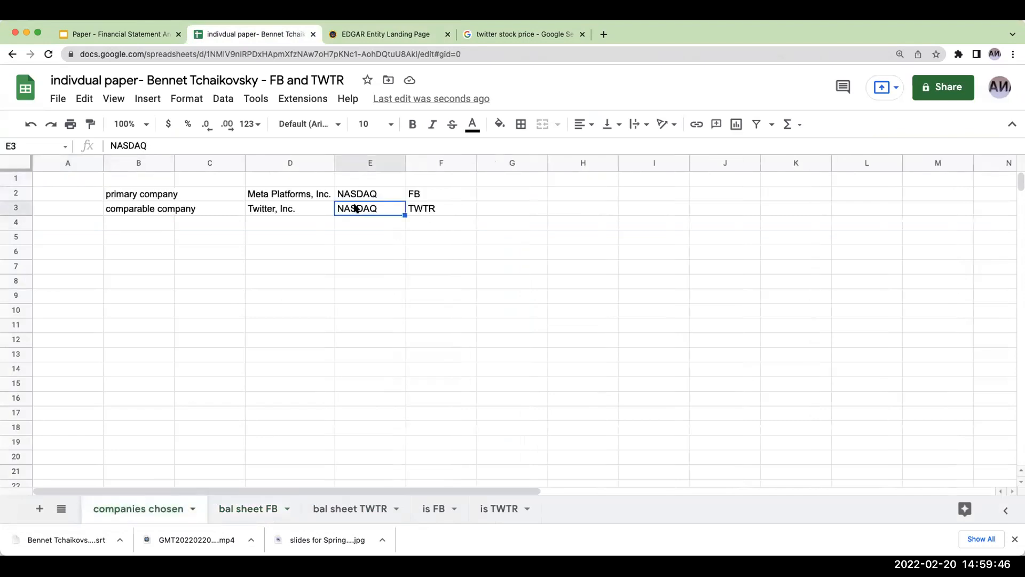
type("NYSE")
key("Return")
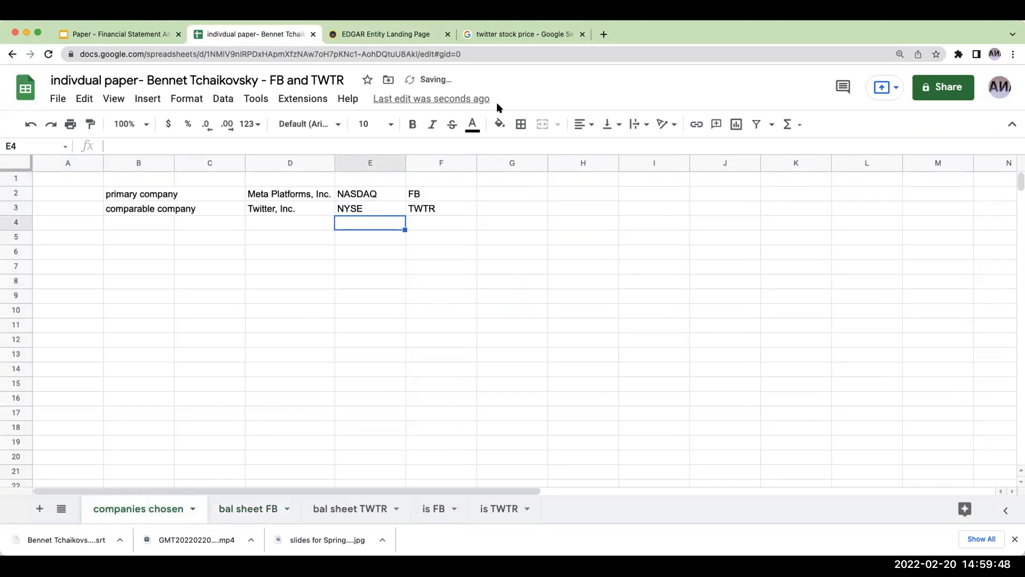
- Back on Twitter's EDGAR page, expand the 10-K and 10-Q reports and open the 10-K document for the year ending December 31, 2021
left_click(367, 33)
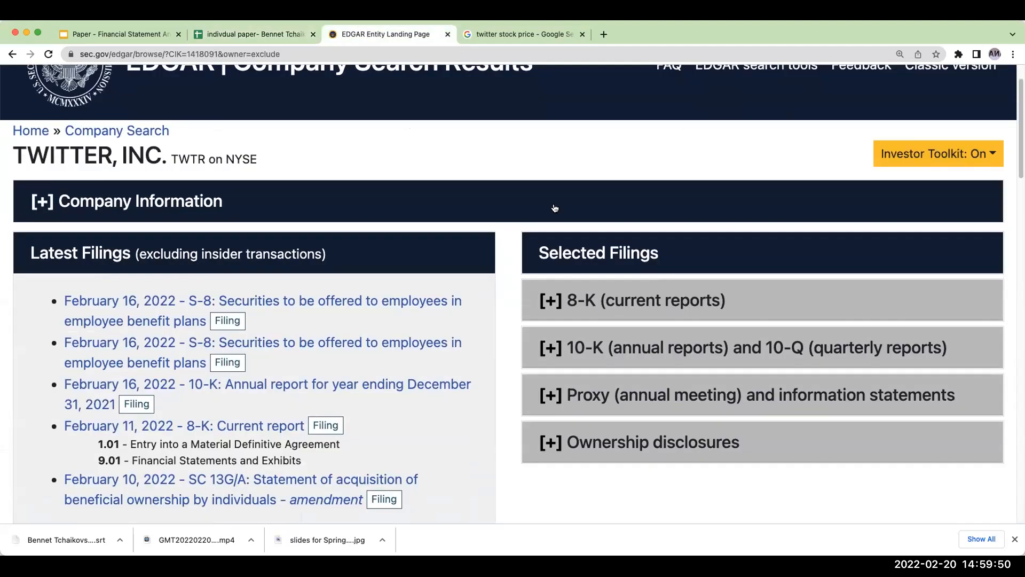
left_click(915, 158)
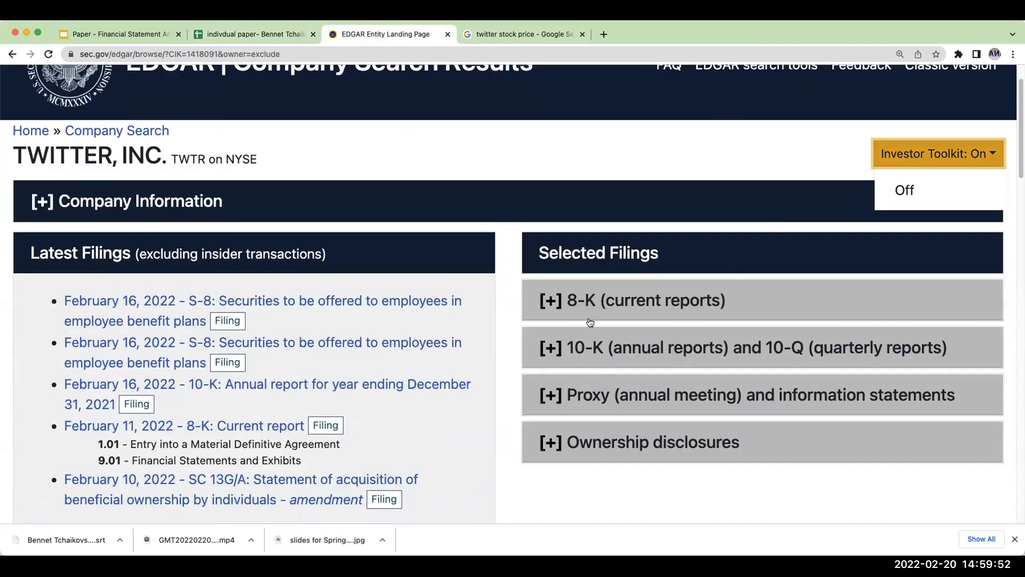
left_click(549, 350)
scroll(745, 258, "down", 2)
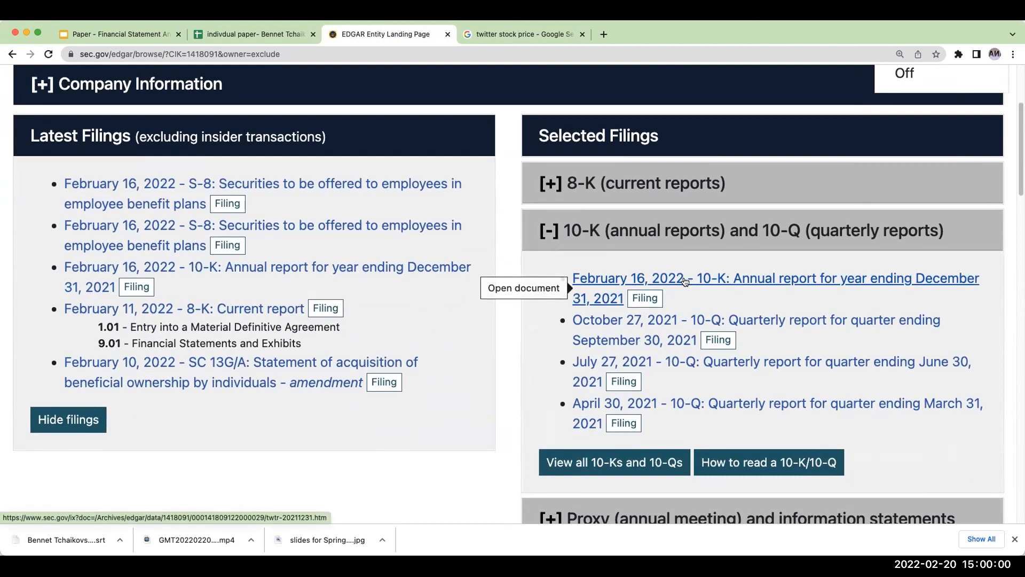
scroll(689, 278, "down", 1)
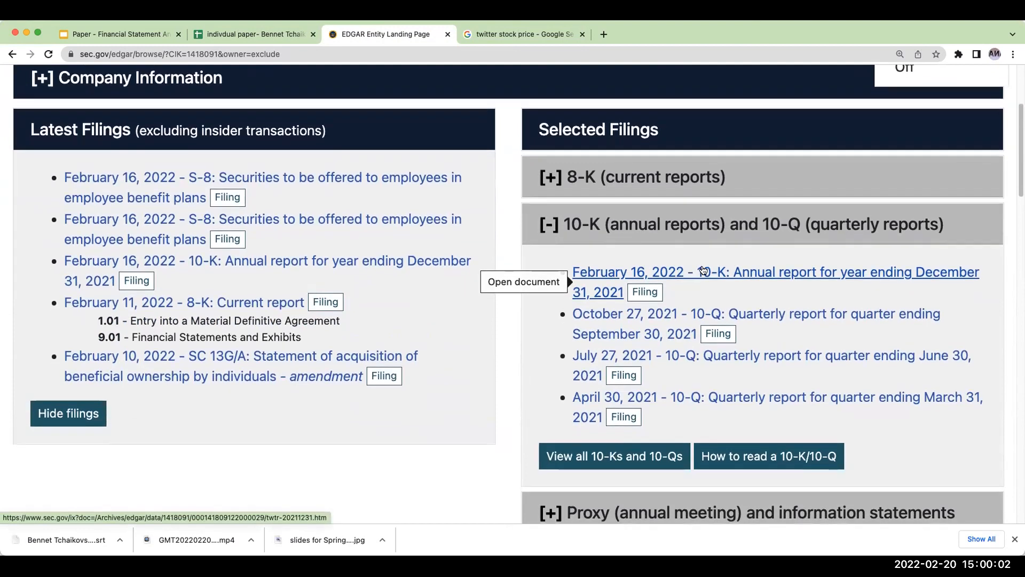
left_click(702, 272)
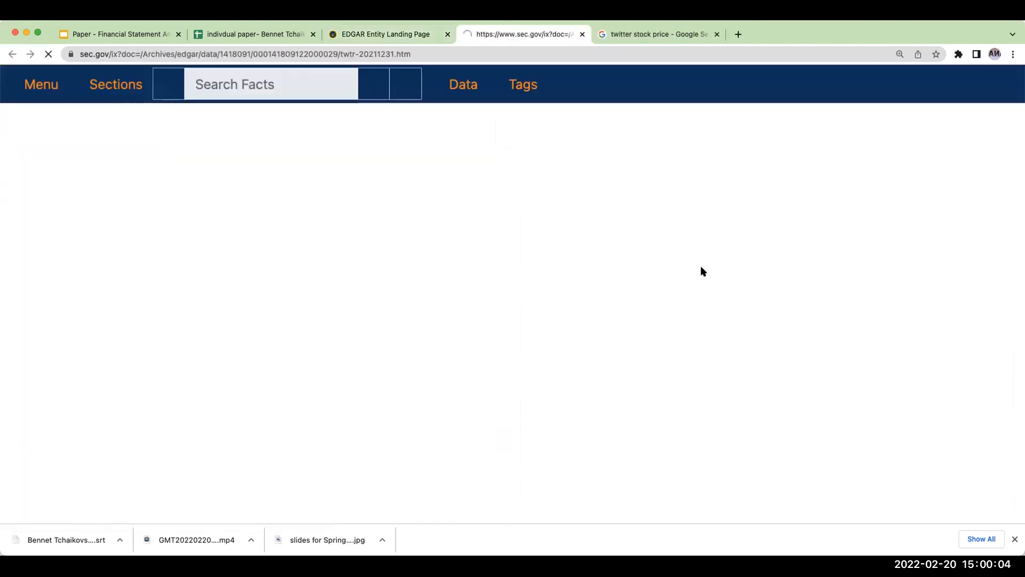
- Go to Item 8, Financial Statements and Supplementary Data, in the 10-K and jump to the Consolidated Balance Sheets
scroll(660, 300, "down", 10)
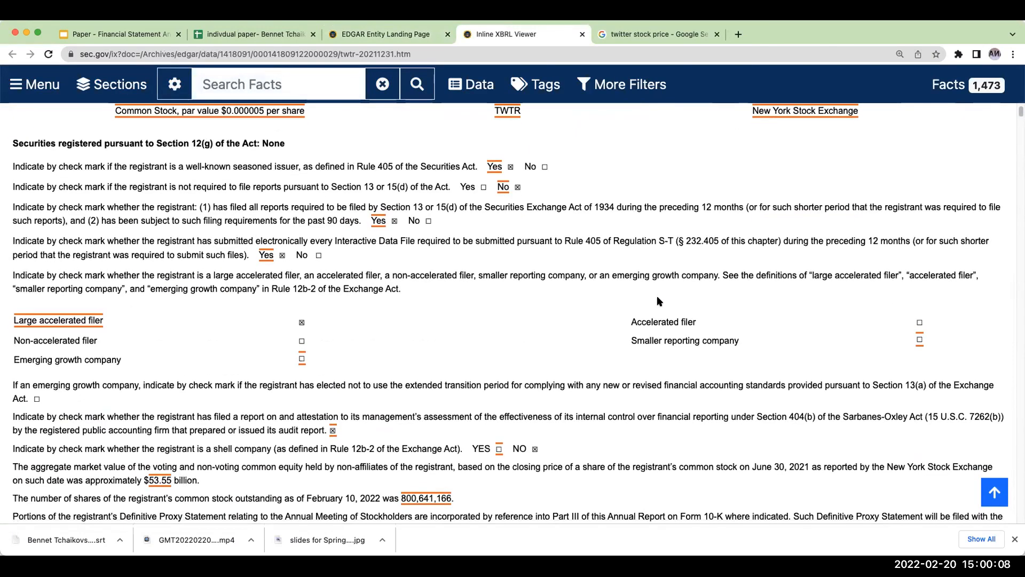
scroll(659, 302, "down", 15)
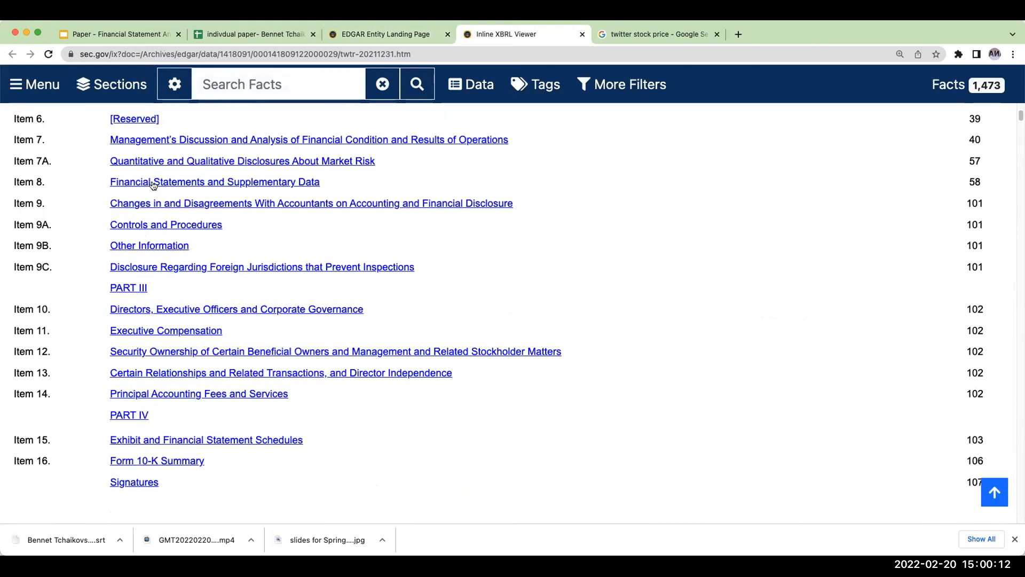
left_click(153, 185)
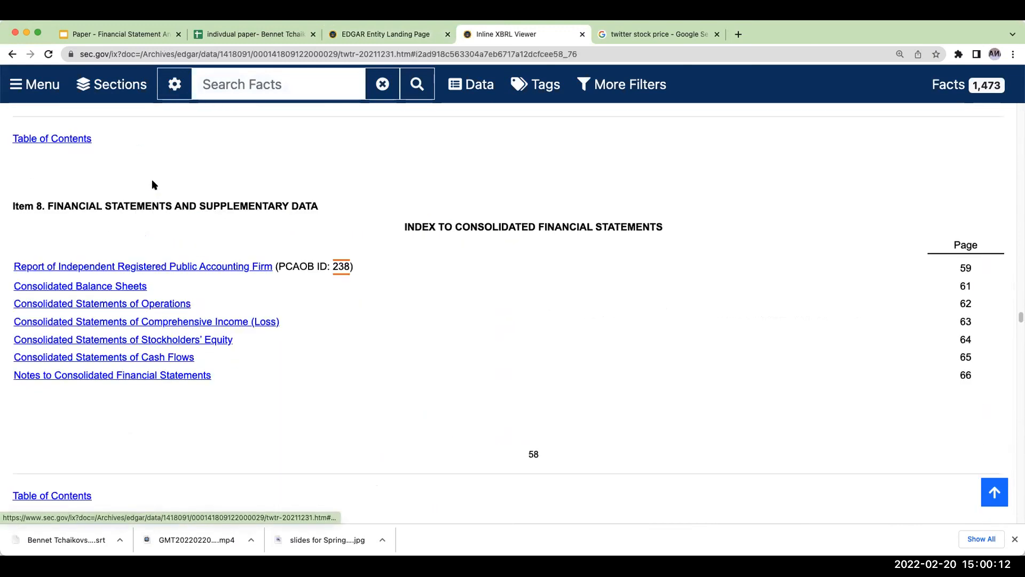
left_click(111, 284)
- Try copying Twitter's entire consolidated balance sheet from the 10-K into the "bal sheet TWTR" sheet from row 3, and undo the paste
scroll(245, 251, "down", 3)
left_click_drag(56, 193, 875, 253)
left_click_drag(949, 266, 1005, 259)
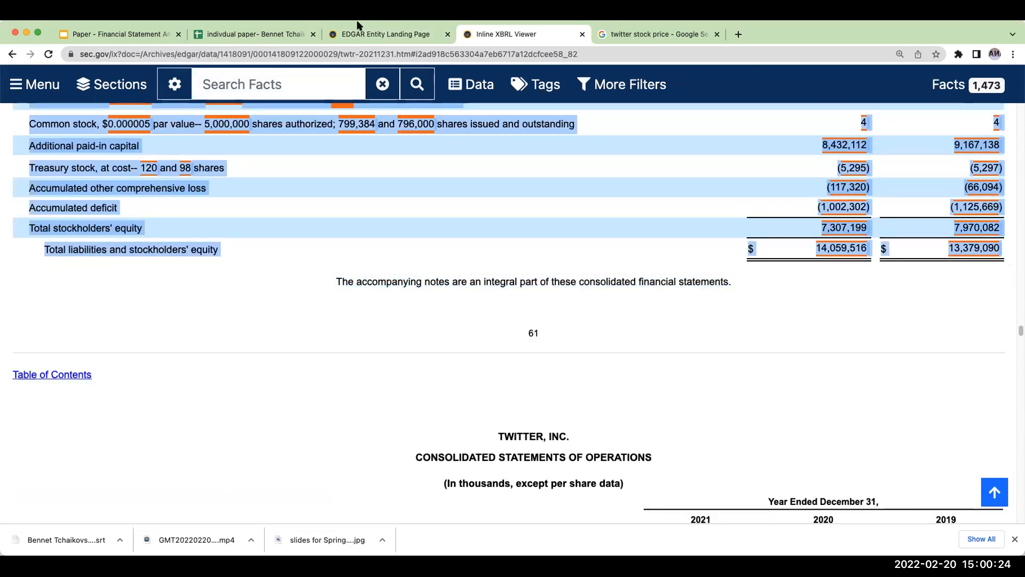
left_click(245, 37)
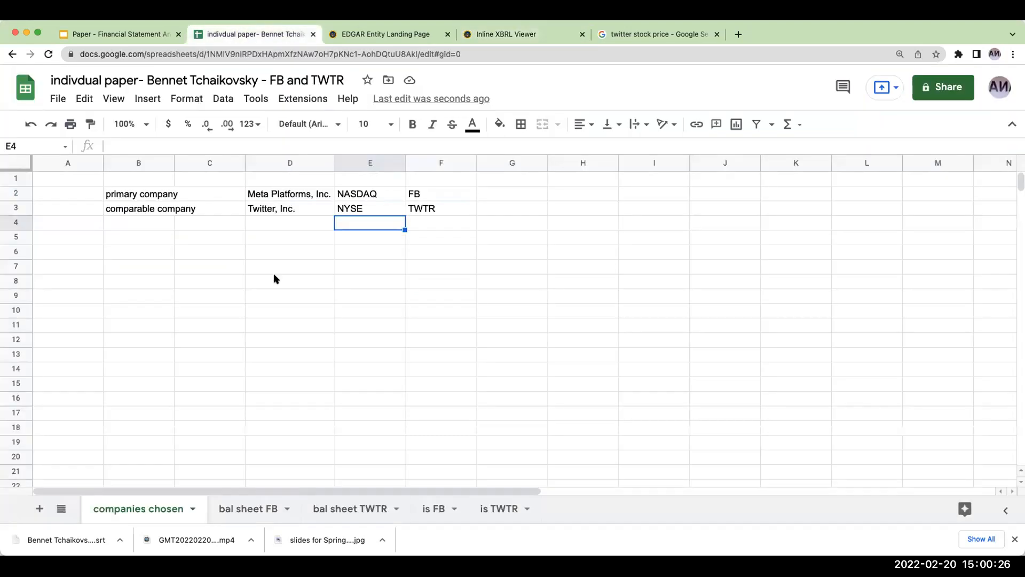
left_click(350, 508)
left_click(172, 213)
key("super+v")
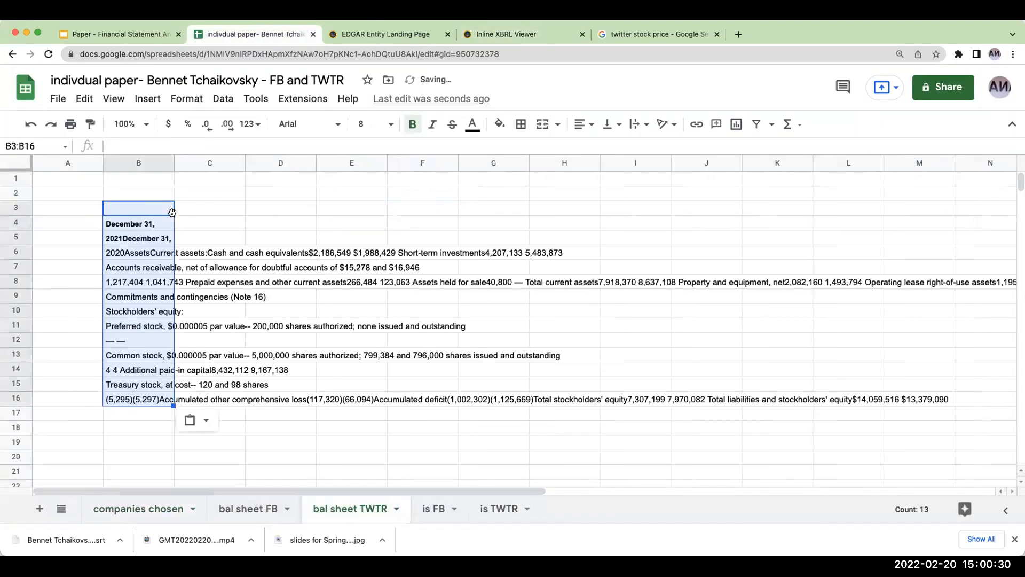
left_click(30, 124)
left_click(342, 252)
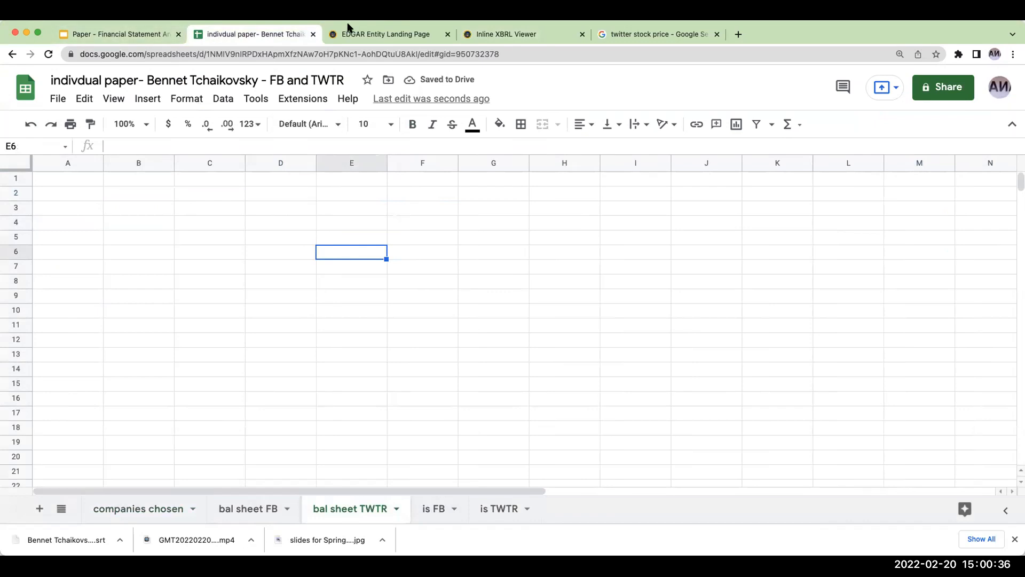
- Close the browser tabs with the 10-K document viewer and the Twitter stock price search
left_click(372, 35)
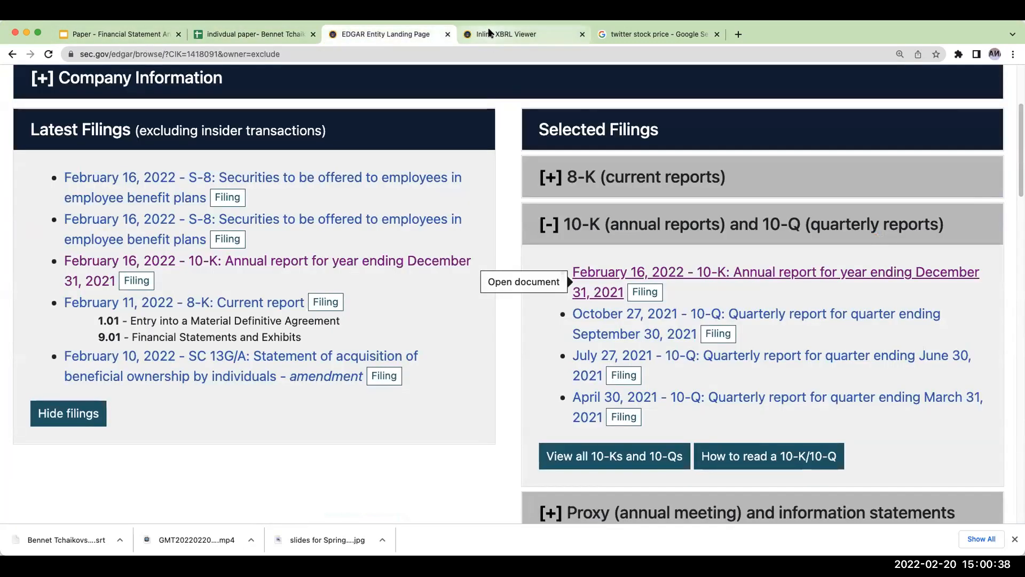
left_click(488, 34)
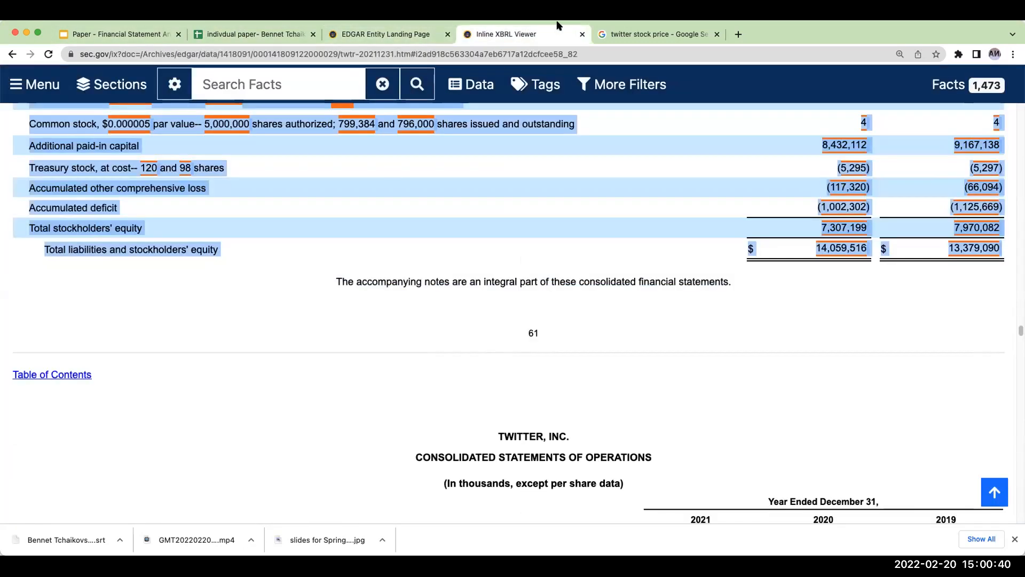
left_click(583, 34)
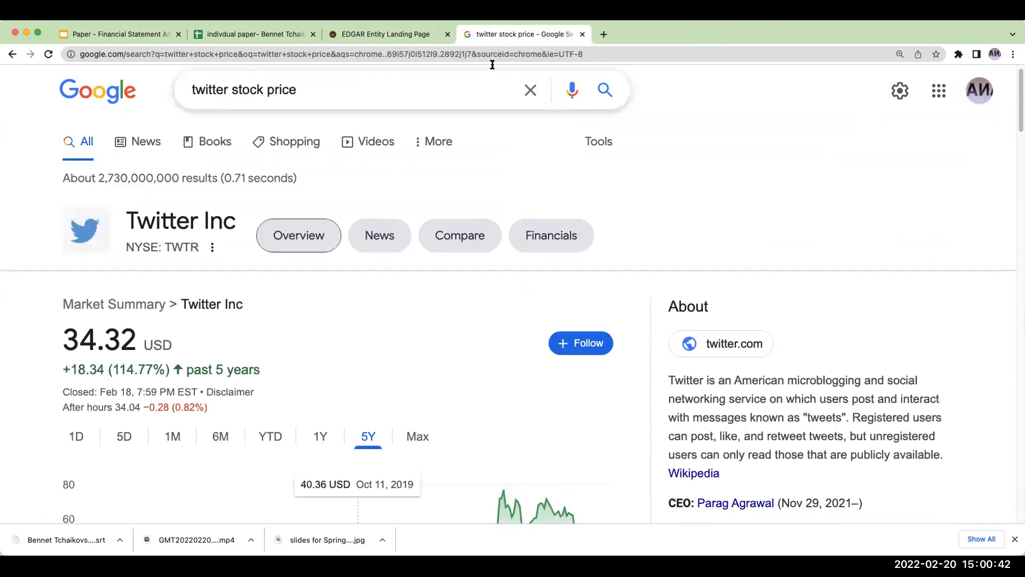
left_click(581, 34)
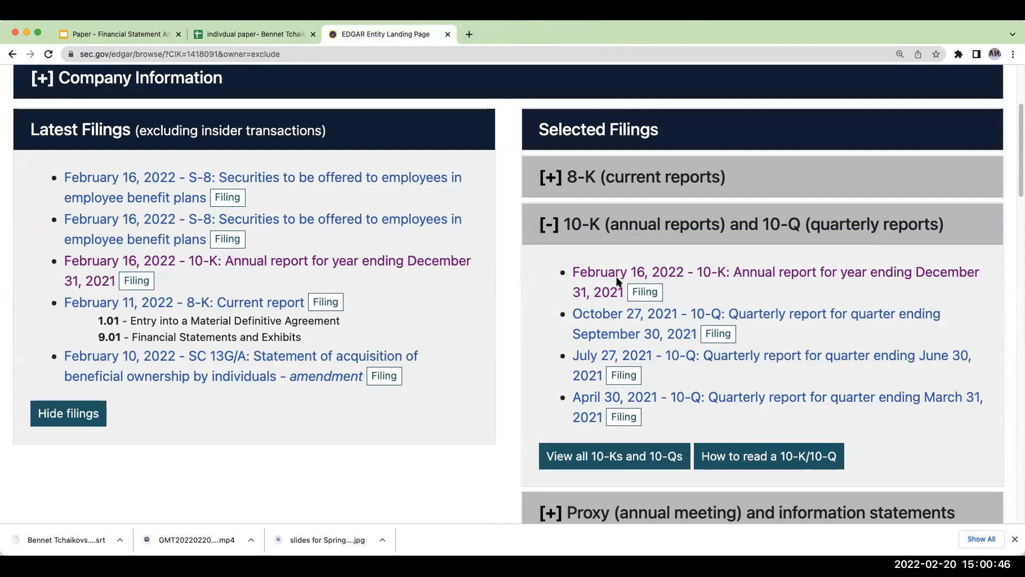
- Open the filing detail page of Twitter's February 16, 2022 10-K and locate its Interactive Data link
left_click(651, 291)
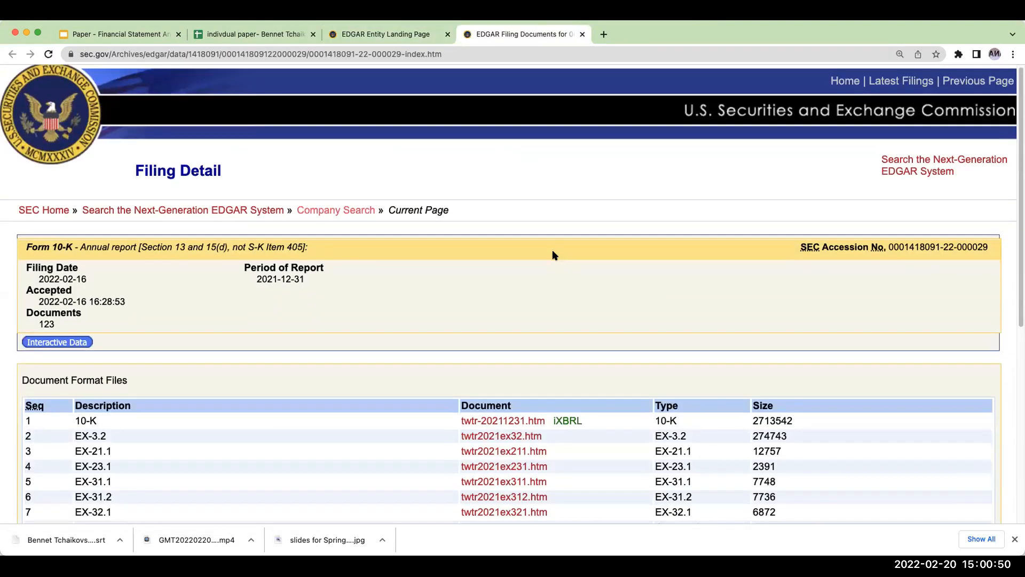
scroll(587, 267, "down", 6)
scroll(554, 255, "up", 2)
scroll(554, 255, "up", 1)
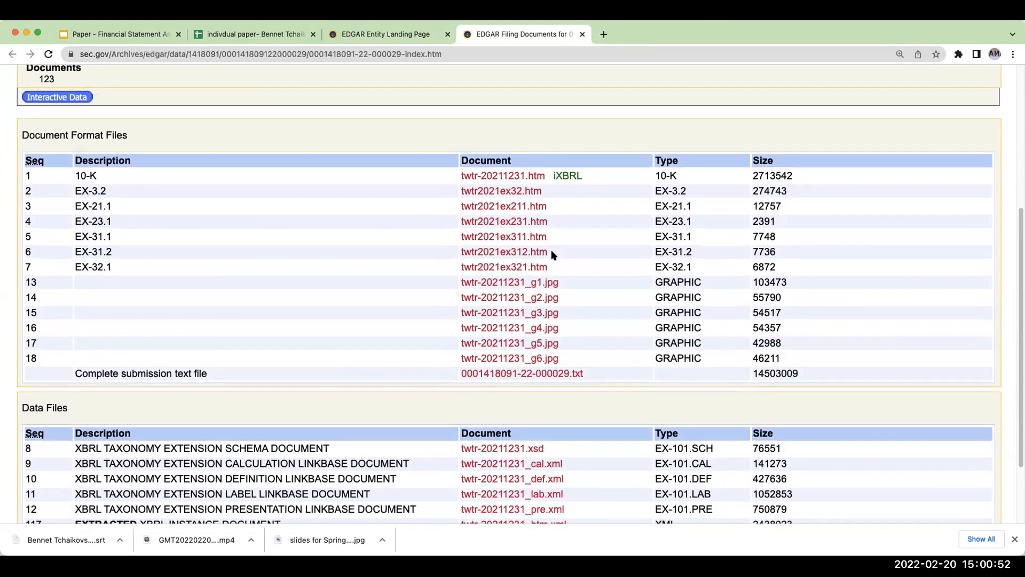
scroll(441, 255, "up", 3)
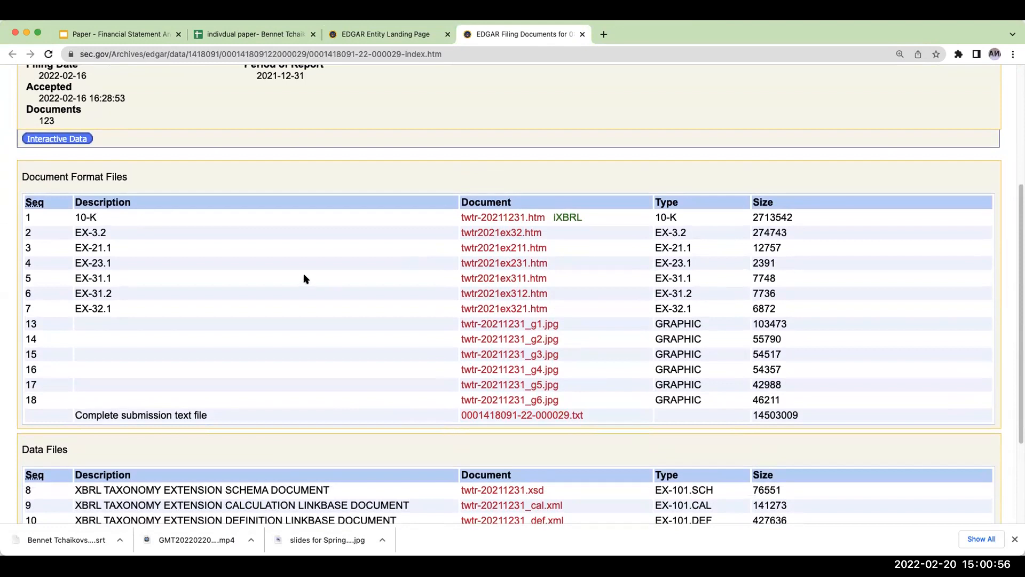
scroll(176, 183, "up", 8)
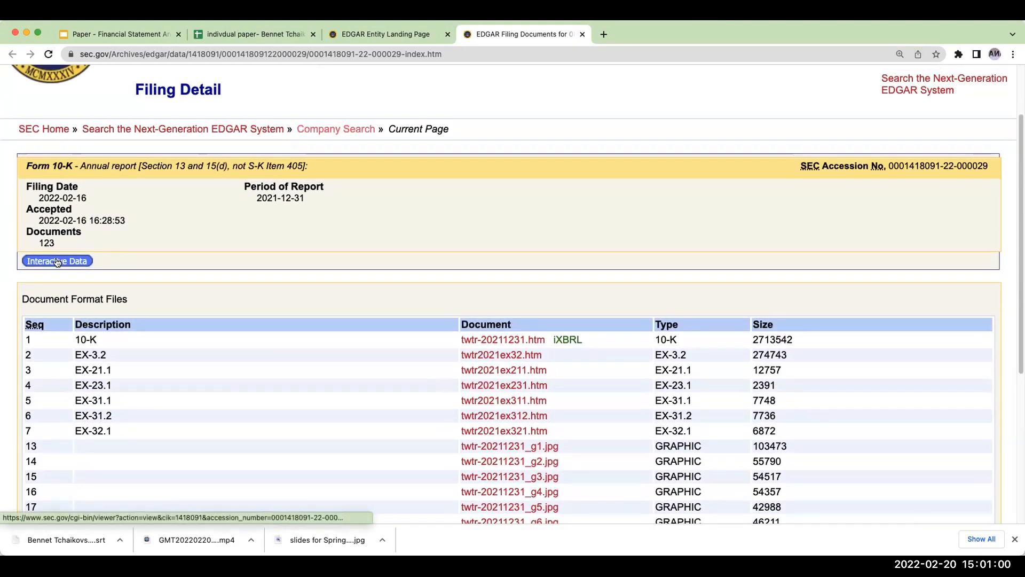
- Open the filing's interactive data, download its Excel document and open Financial_Report.xlsx in Excel
left_click(58, 261)
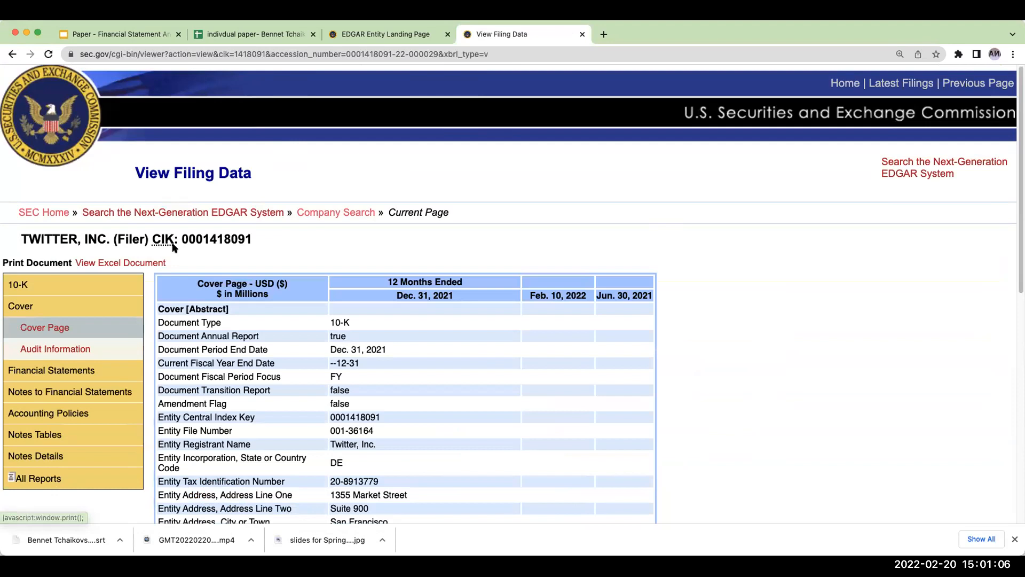
left_click(121, 264)
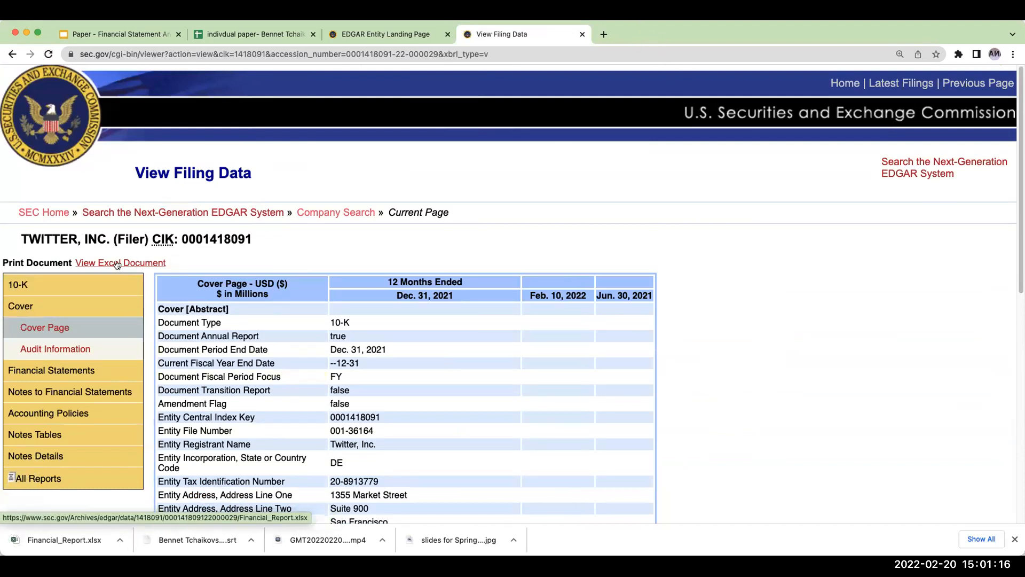
left_click(57, 541)
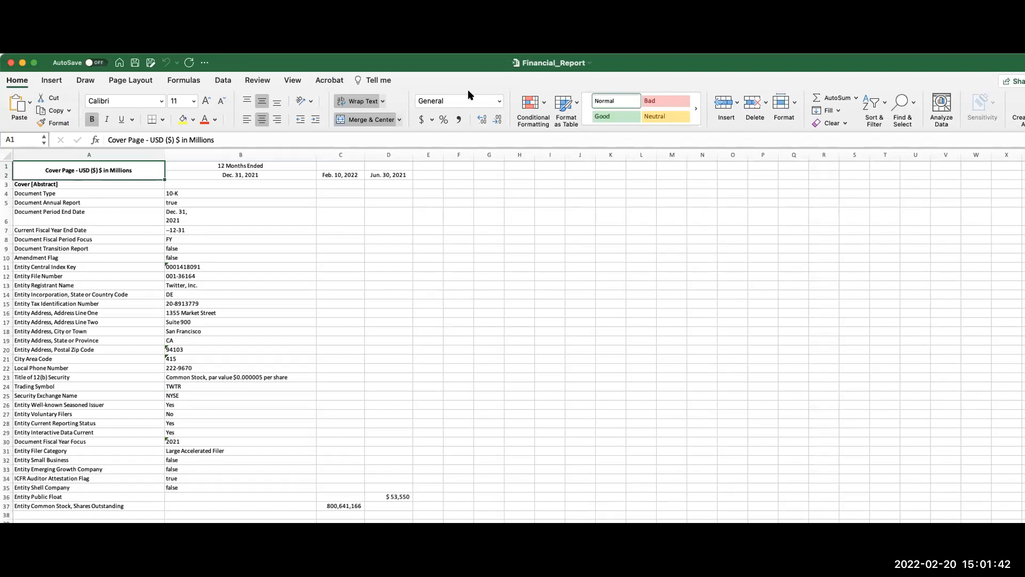
key("super+Tab")
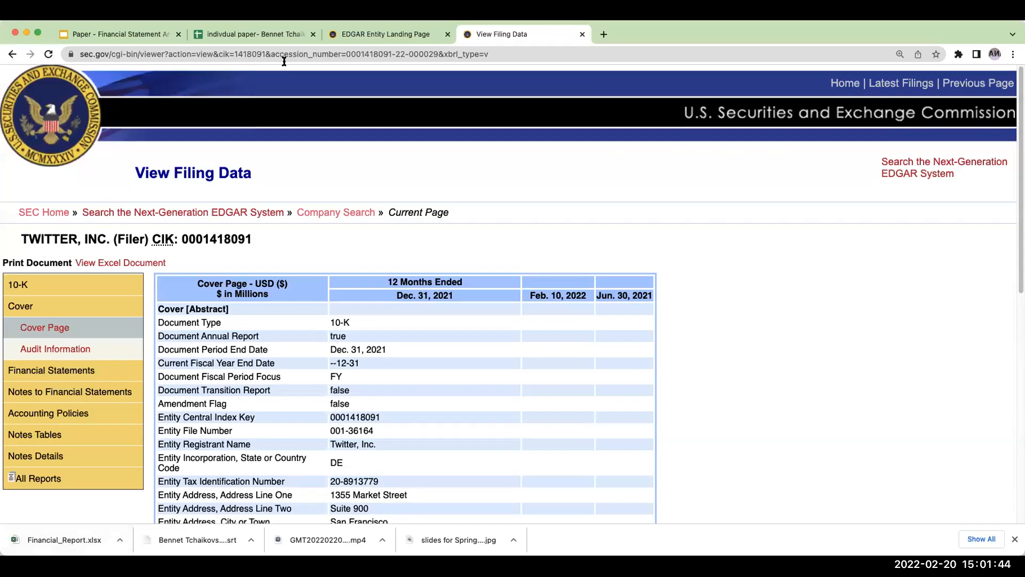
left_click(245, 36)
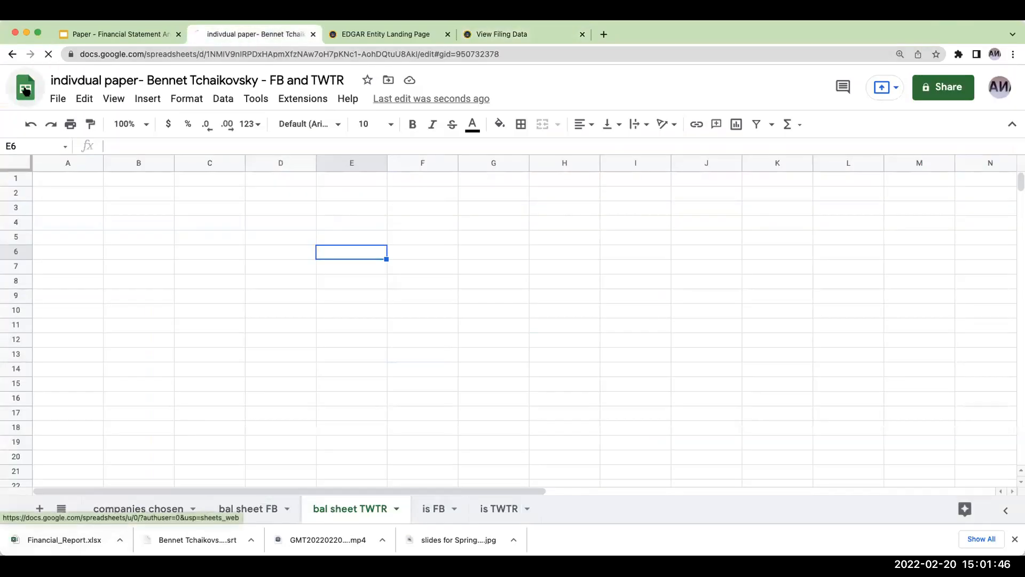
left_click(26, 91)
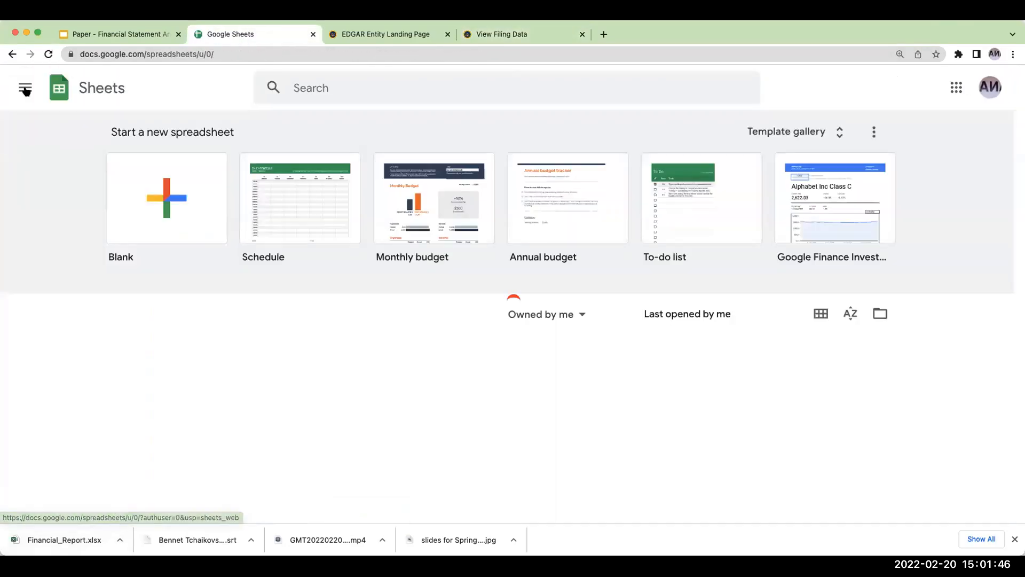
left_click(880, 314)
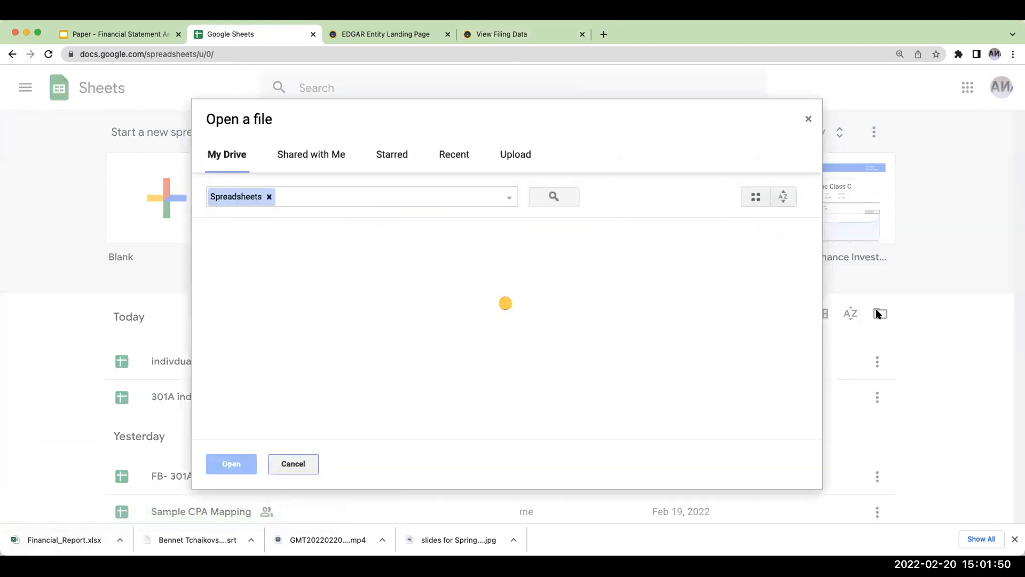
left_click(516, 155)
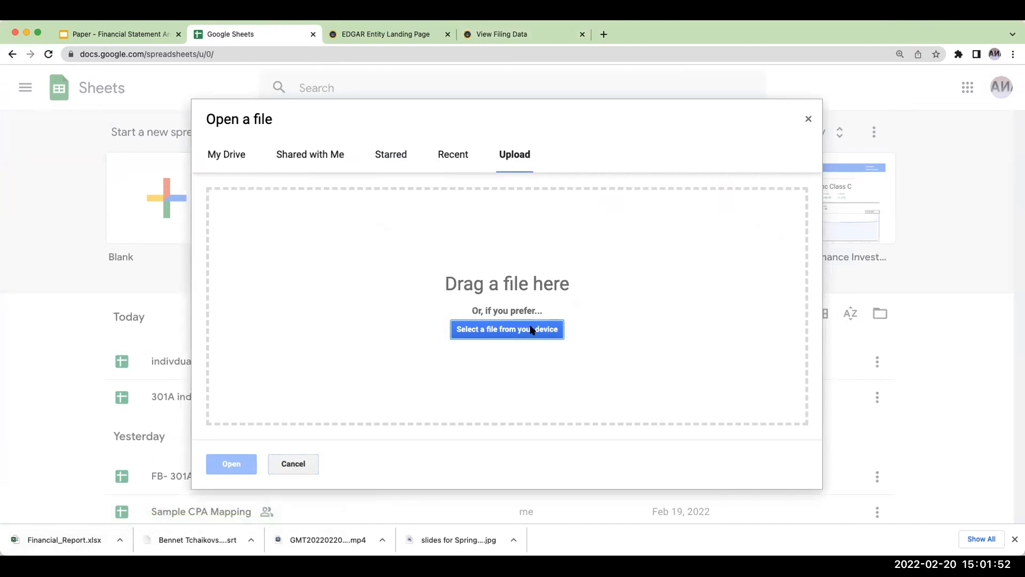
left_click(807, 120)
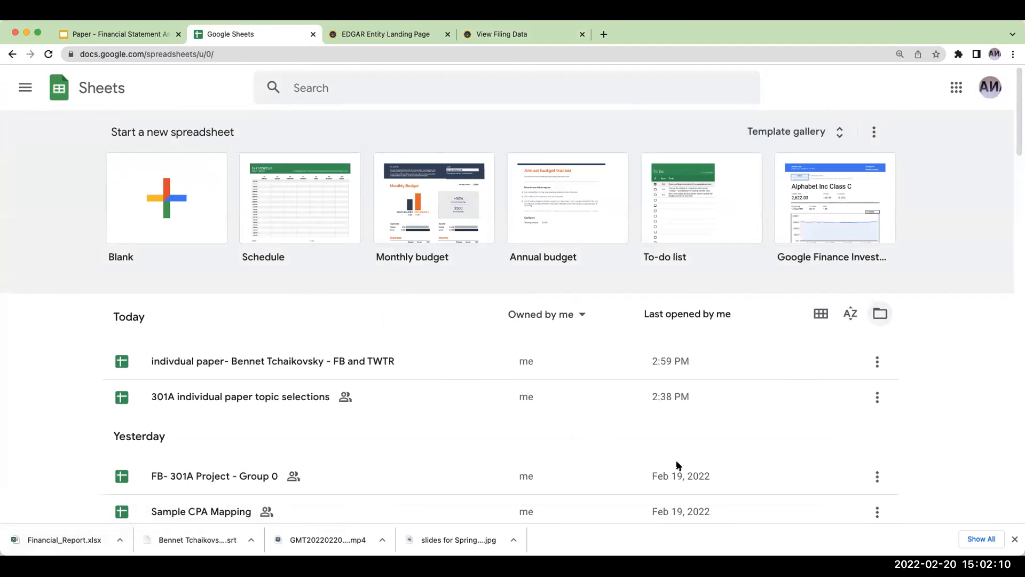
- Switch to Excel and copy the entire balance sheet, A1:C37, from the CONSOLIDATED BALANCE SHEETS worksheet of Financial_Report
key("super+Tab")
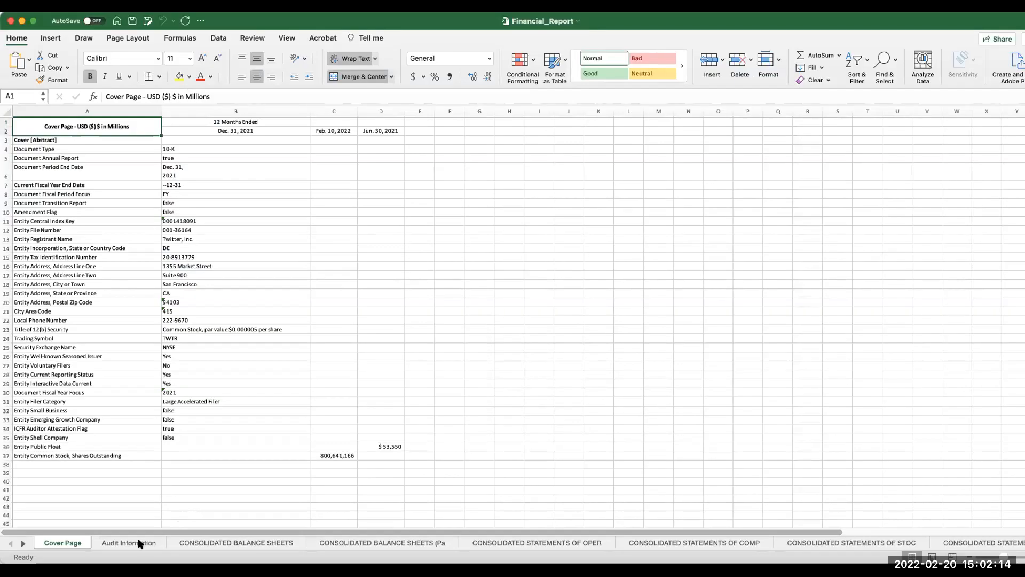
left_click(139, 543)
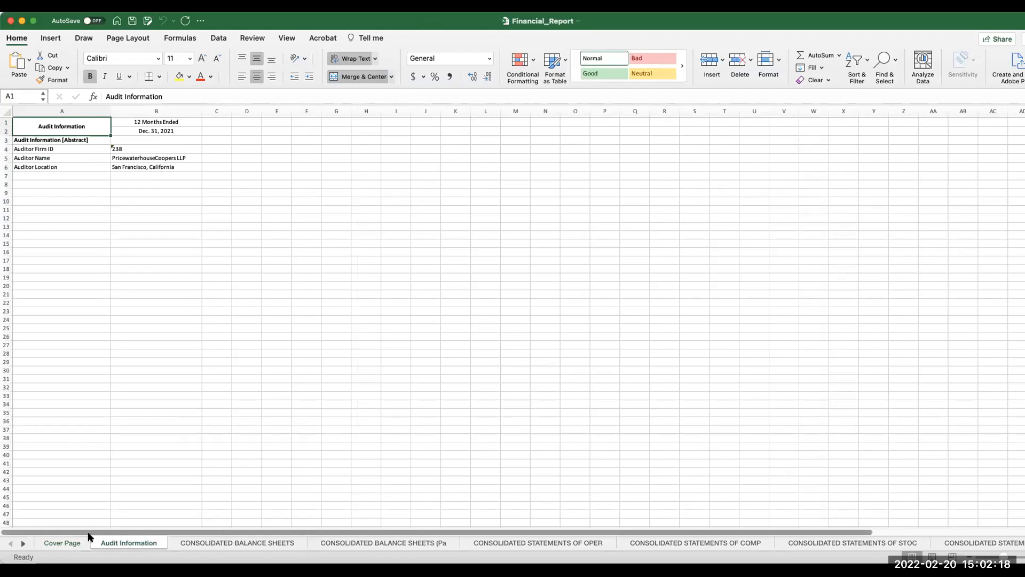
left_click(23, 543)
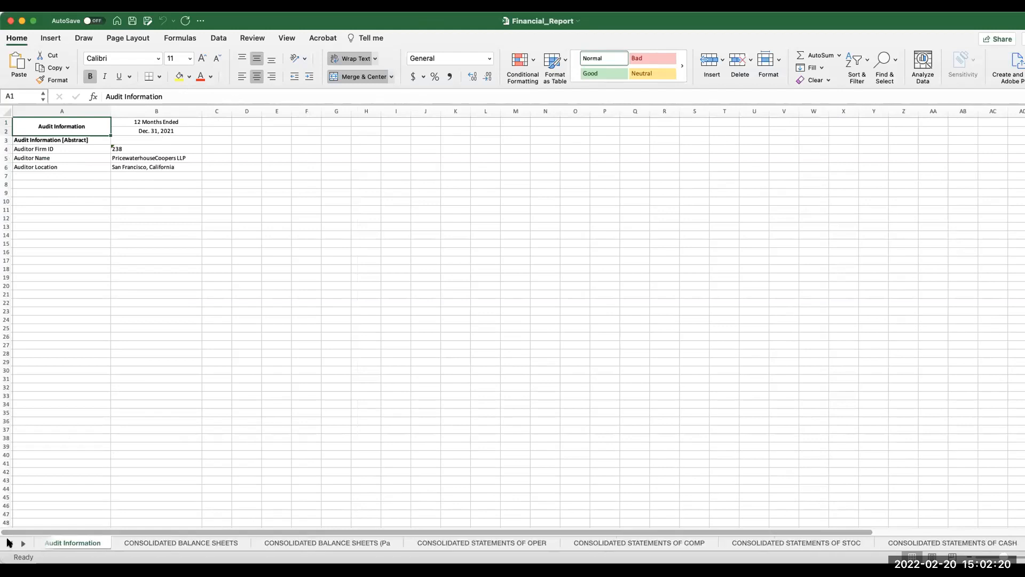
left_click(9, 542)
left_click(207, 543)
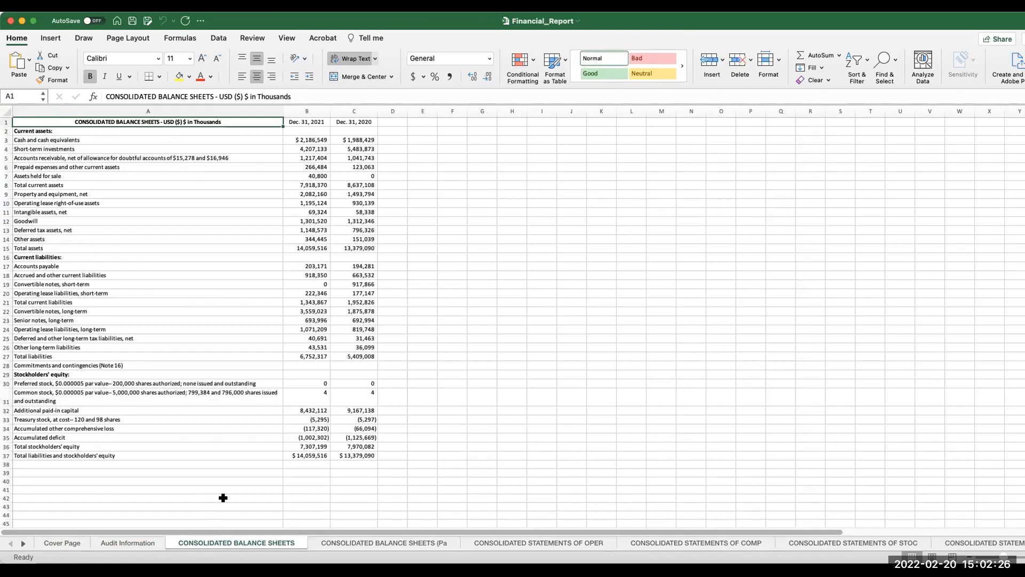
left_click(439, 284)
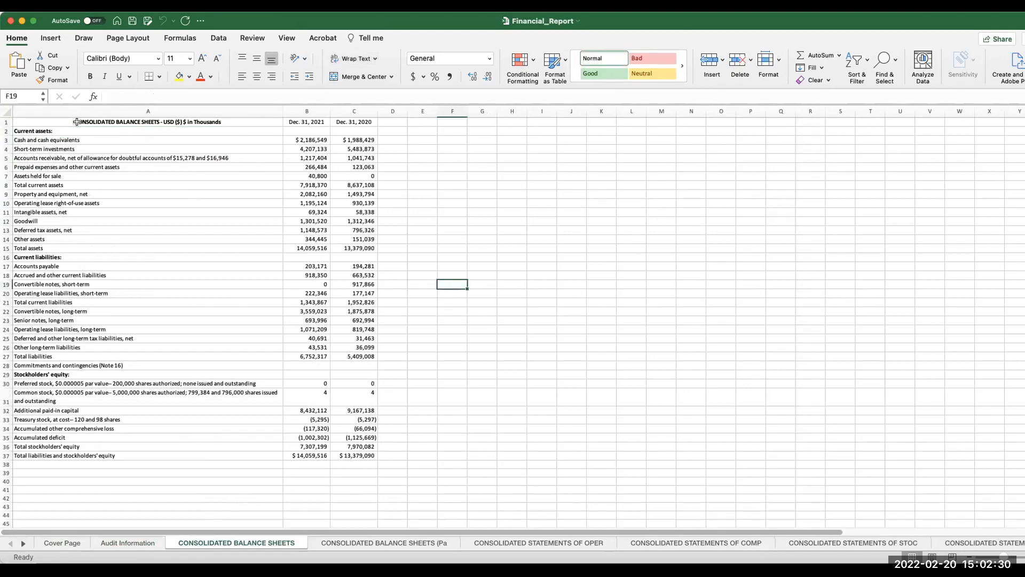
left_click_drag(76, 121, 343, 452)
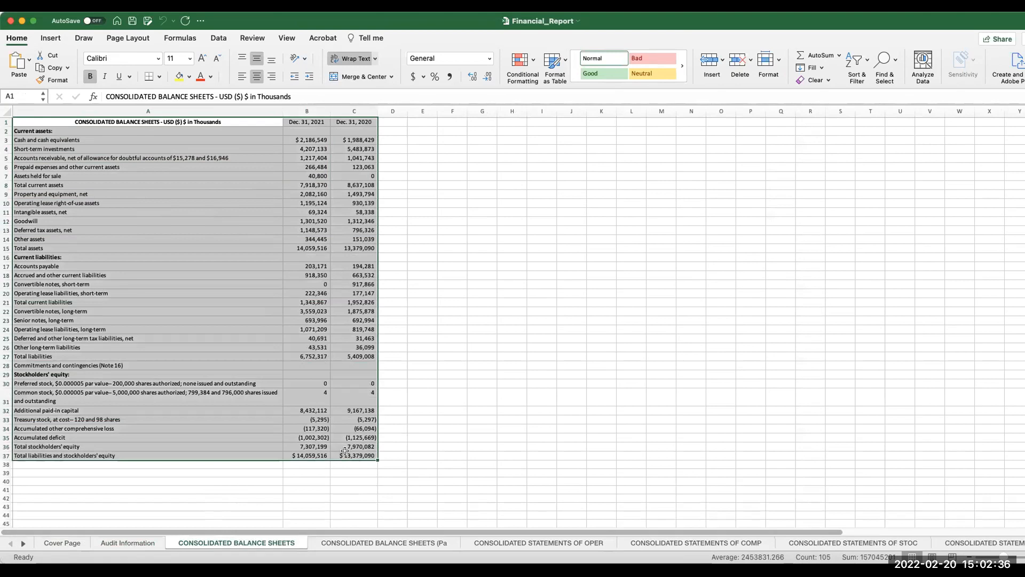
key("super+c")
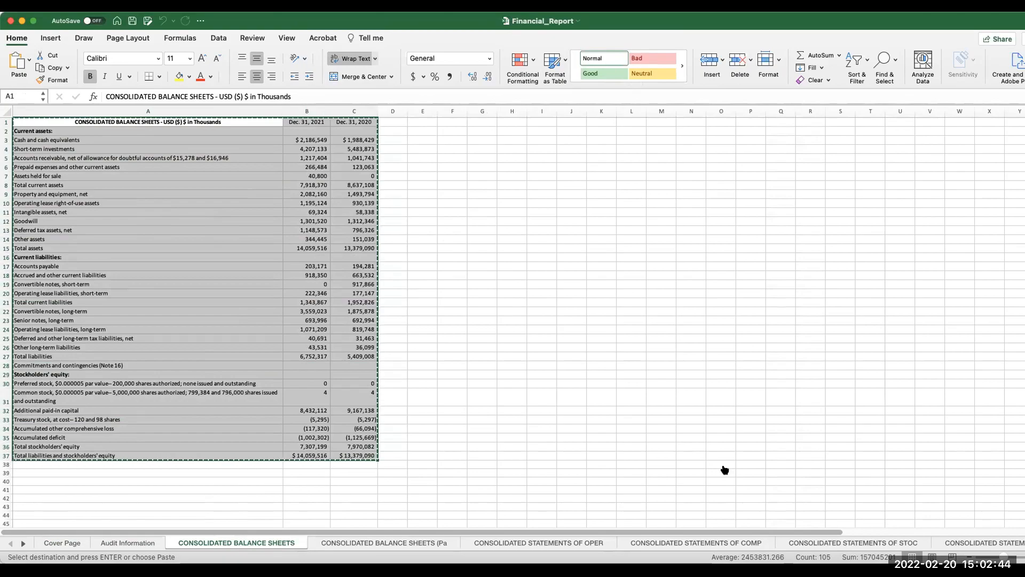
- Reopen the FB and TWTR individual paper workbook in Google Sheets and paste the balance sheet into "bal sheet TWTR" at B3
key("super+Tab")
left_click(269, 361)
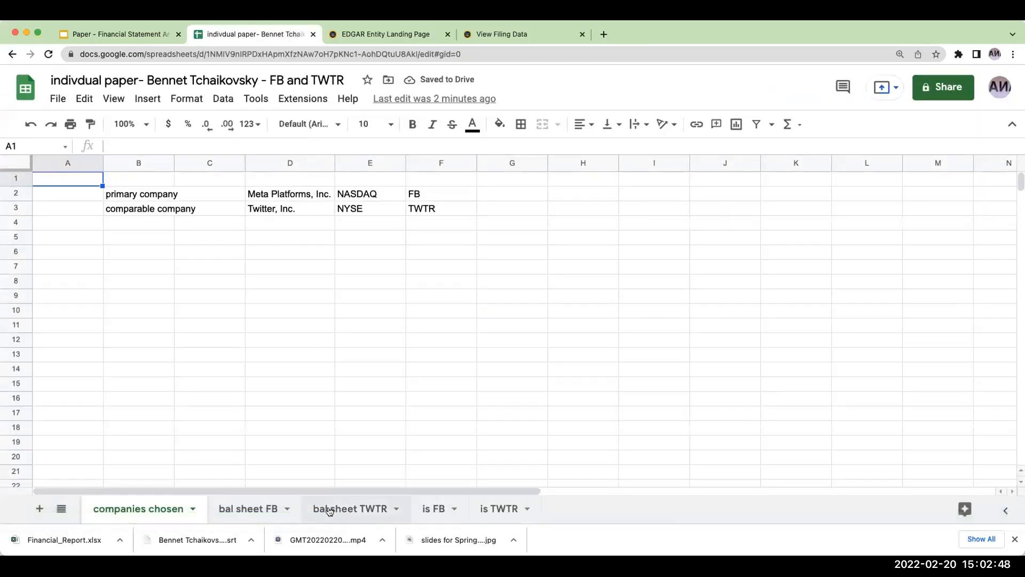
left_click(330, 509)
left_click(160, 209)
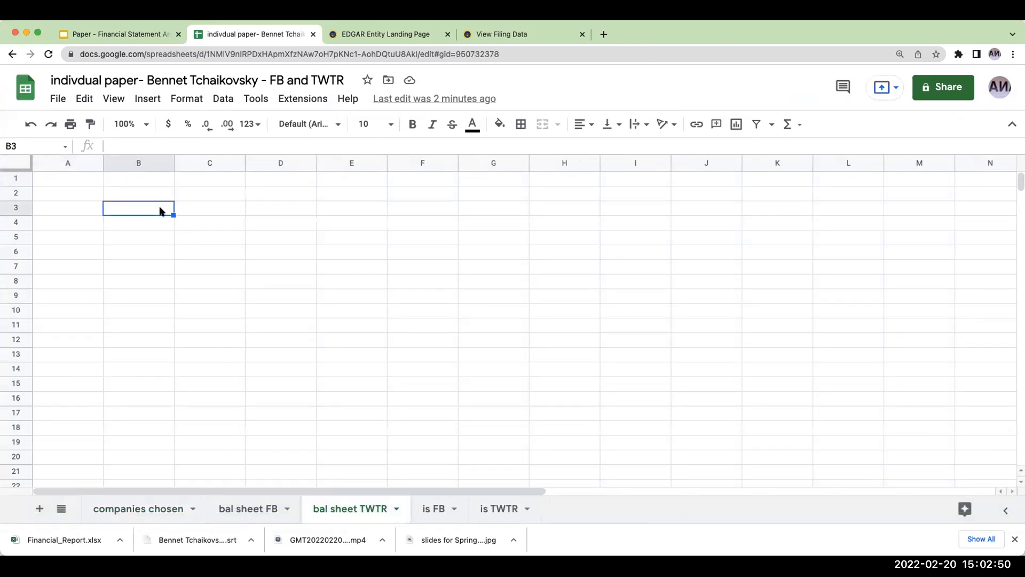
key("ctrl+v")
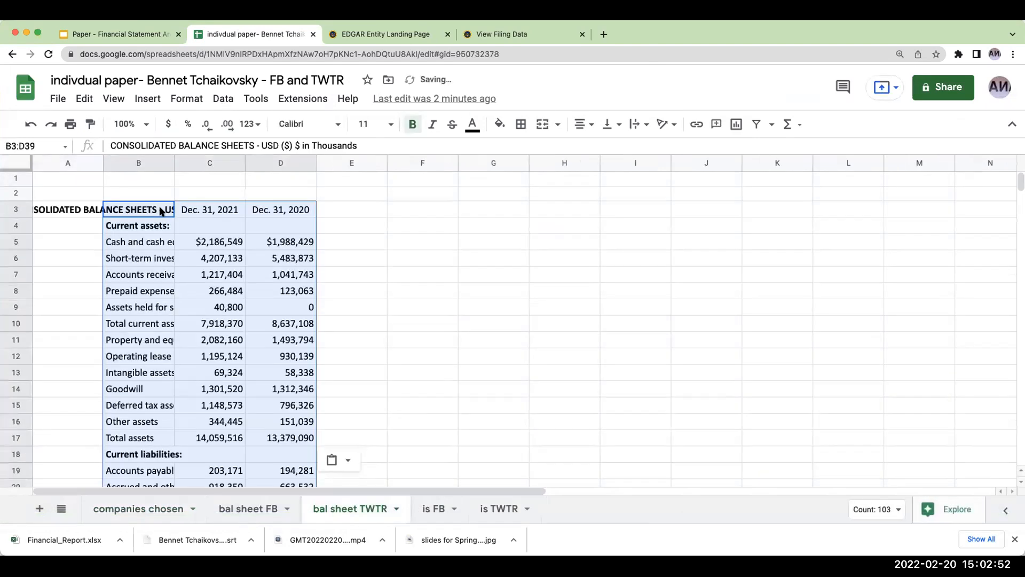
- Widen column B to show the balance sheet line items and make the Dec. 31, 2021 column slightly wider
left_click_drag(172, 160, 349, 160)
left_click(473, 237)
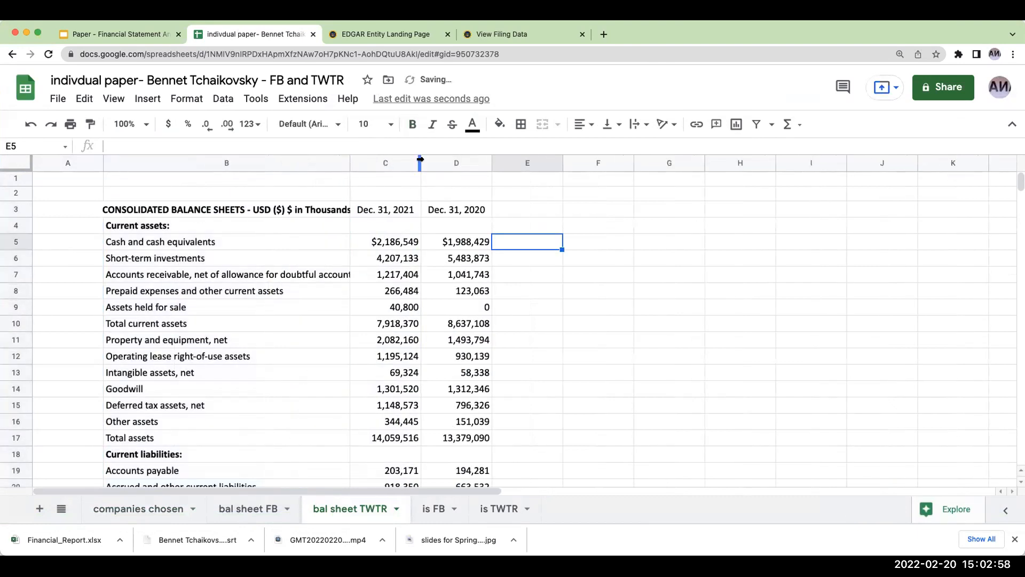
left_click_drag(420, 163, 462, 162)
- Review the pasted Twitter balance sheet and compare 2021 total assets with total liabilities and stockholders' equity
scroll(502, 299, "down", 5)
scroll(502, 299, "down", 5)
scroll(502, 299, "up", 1)
scroll(501, 299, "up", 3)
scroll(502, 299, "down", 4)
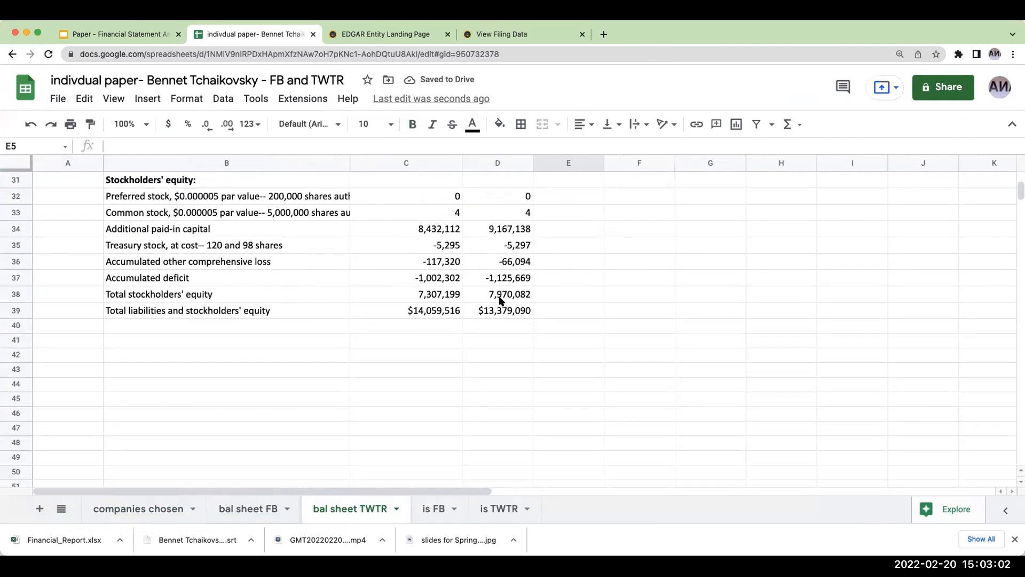
scroll(502, 299, "up", 5)
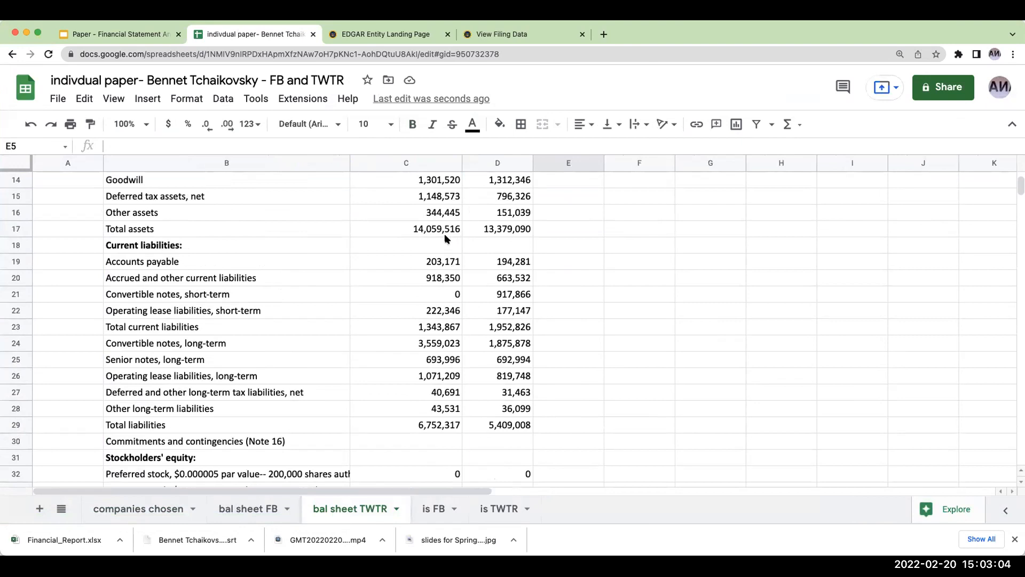
left_click(440, 233)
scroll(430, 342, "down", 4)
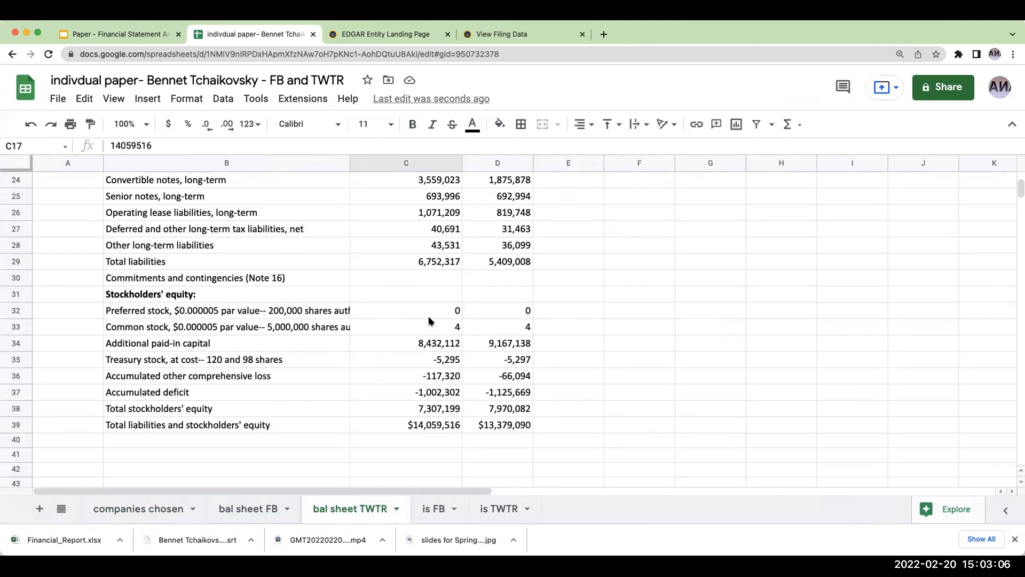
left_click(428, 377)
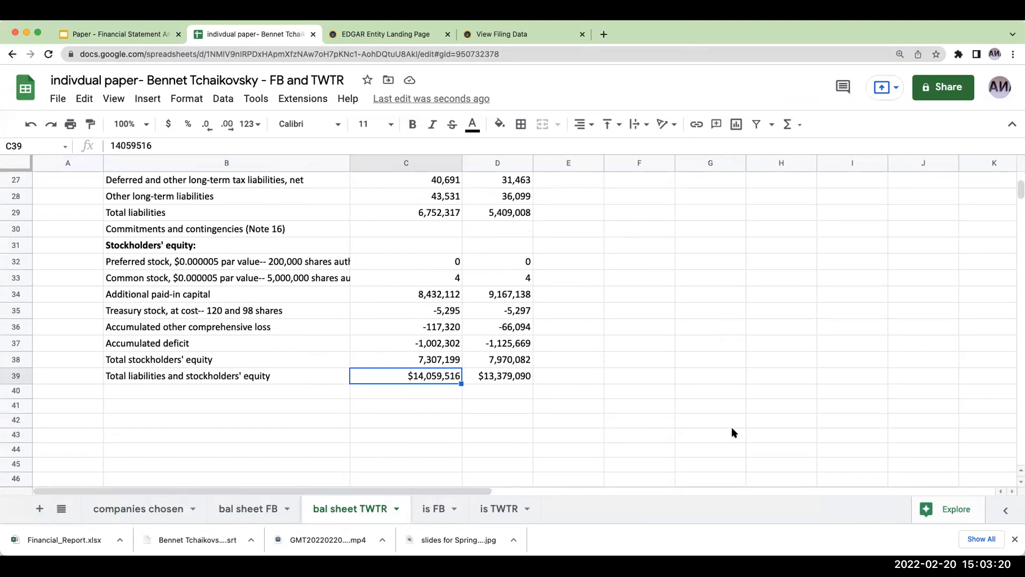
- Switch to Excel and look through the parenthetical balance sheet, statements of operations and statements of comprehensive income in Financial_Report
key("super+Tab")
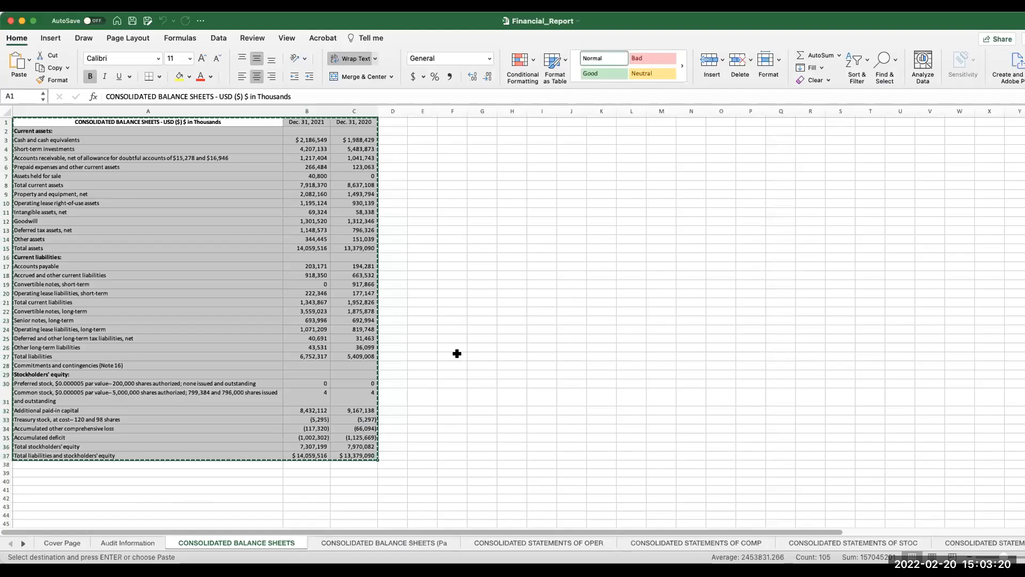
left_click(392, 542)
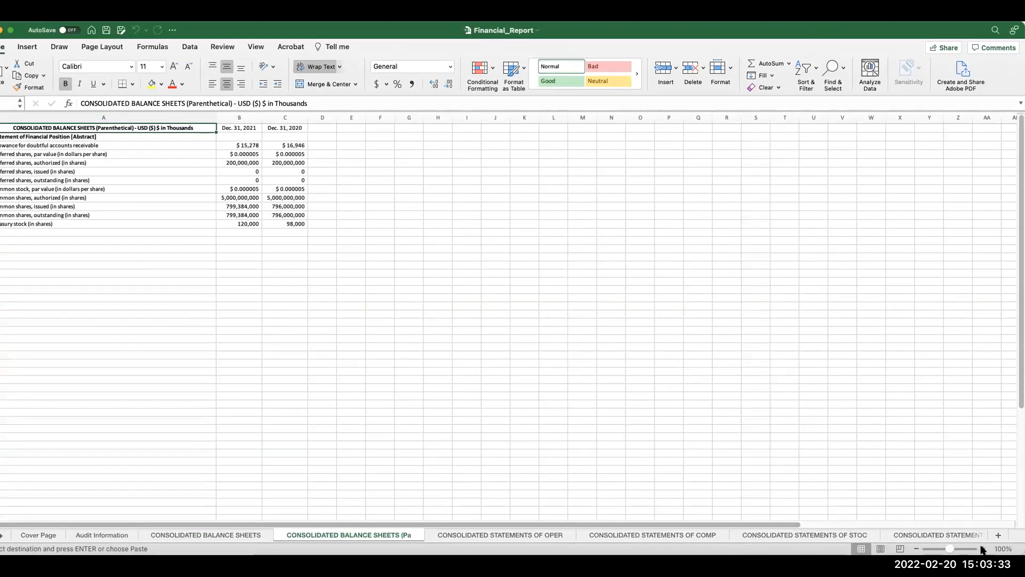
left_click(982, 549)
left_click(983, 548)
left_click(983, 549)
left_click(983, 549)
left_click(983, 548)
left_click(982, 549)
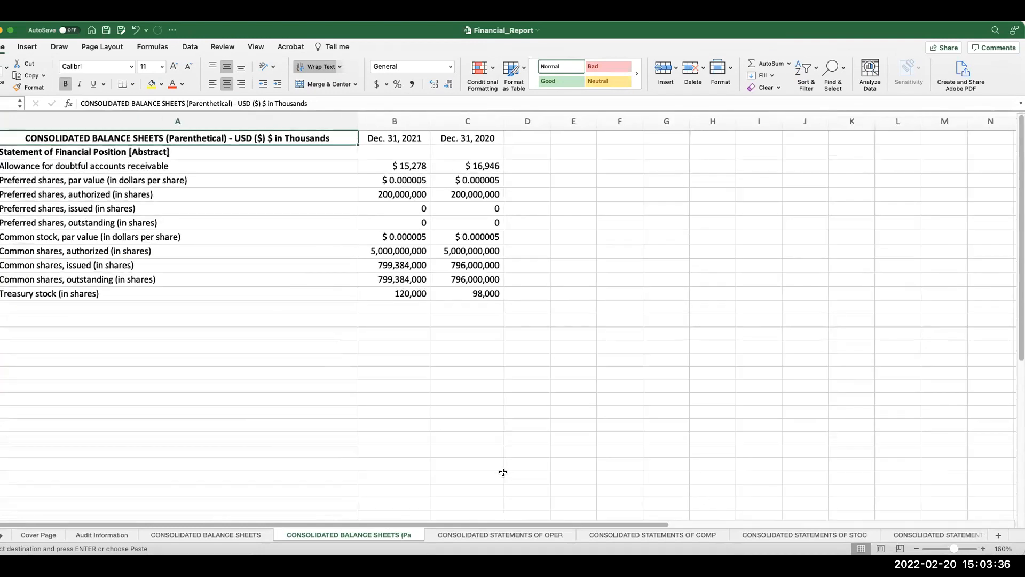
left_click(489, 536)
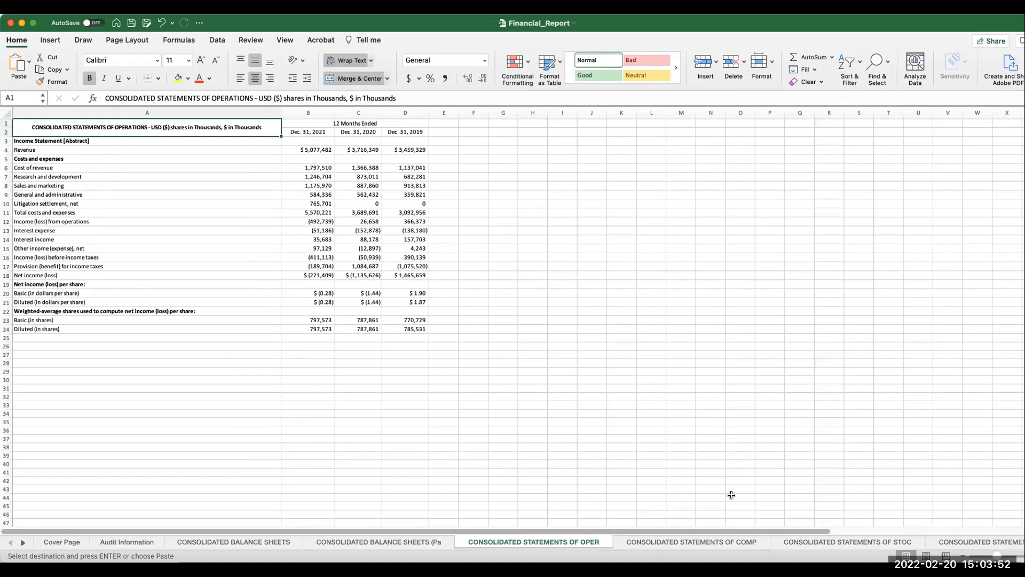
left_click(671, 542)
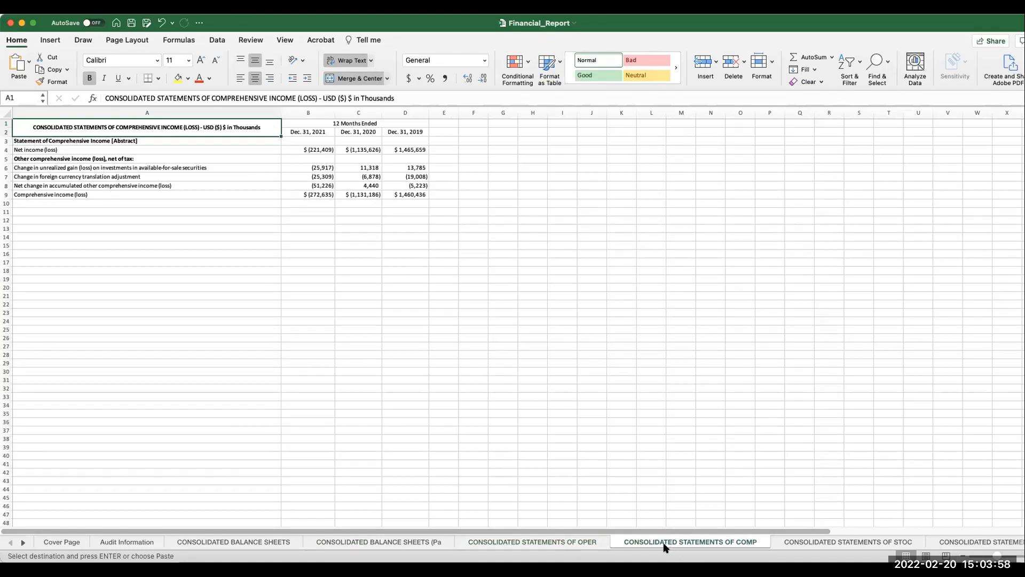
- Copy the consolidated statements of operations, range A1:D25, from the Financial_Report workbook
left_click(558, 542)
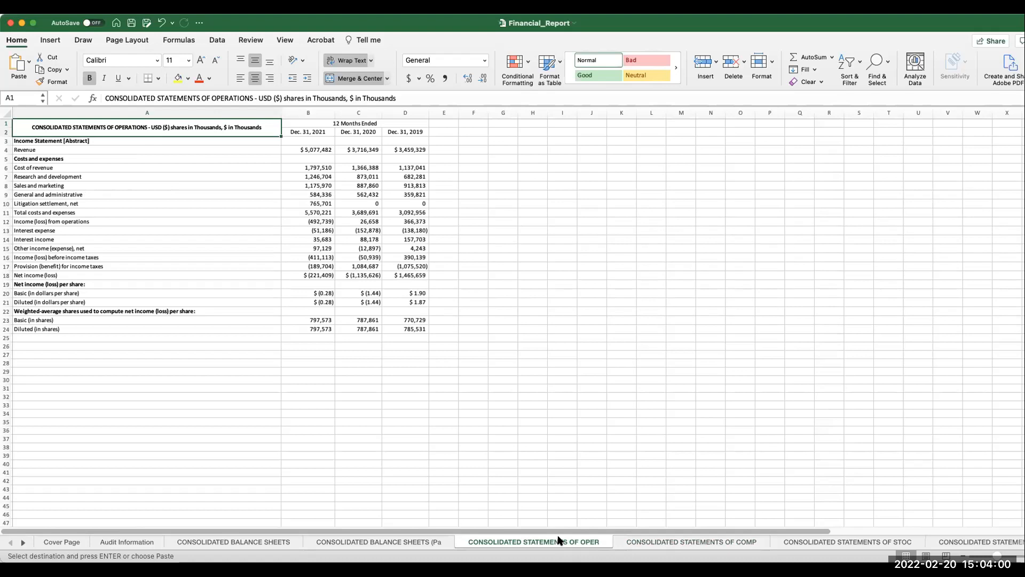
left_click(143, 430)
left_click(140, 386)
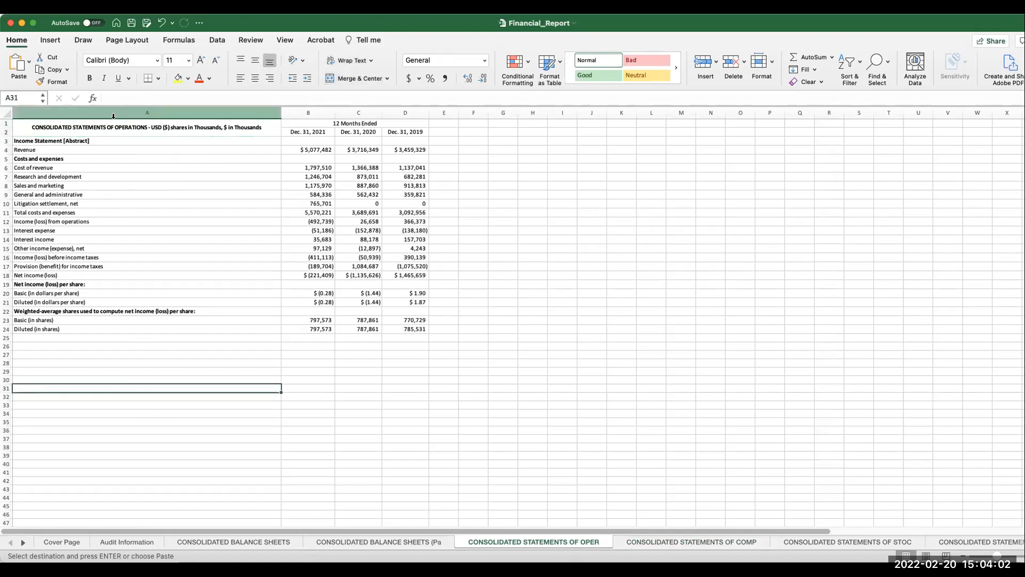
left_click_drag(109, 122, 332, 334)
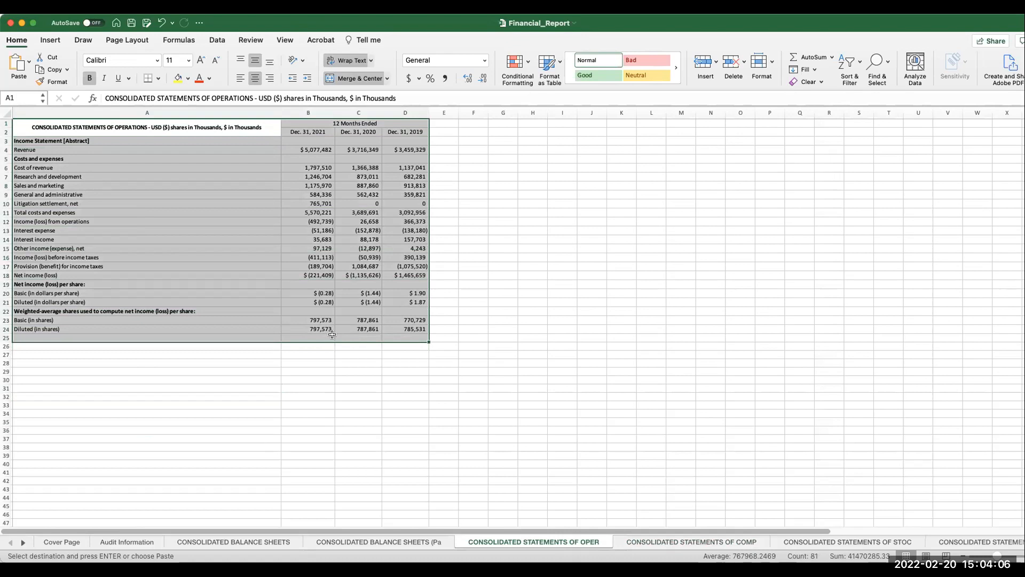
key("super+c")
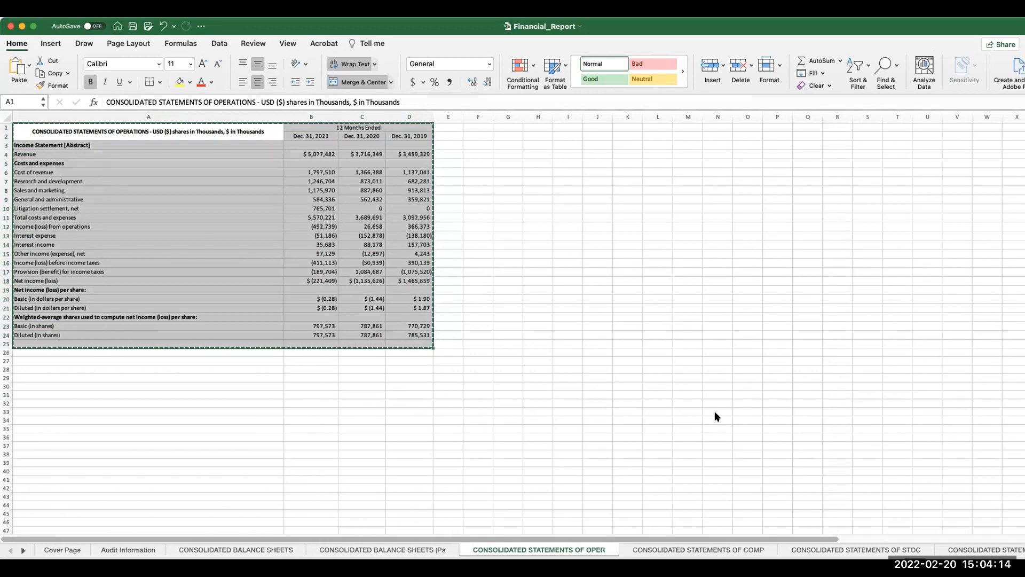
- Switch to Google Sheets, paste the copied statements of operations at B2 of the is TWTR sheet, and fit column B to its contents
key("super+Tab")
left_click(493, 511)
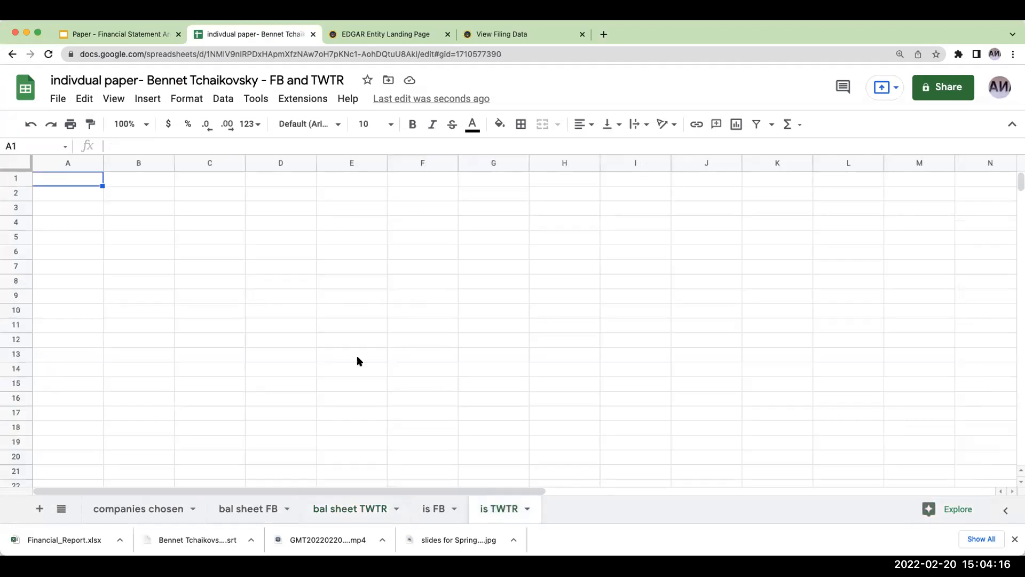
left_click(154, 200)
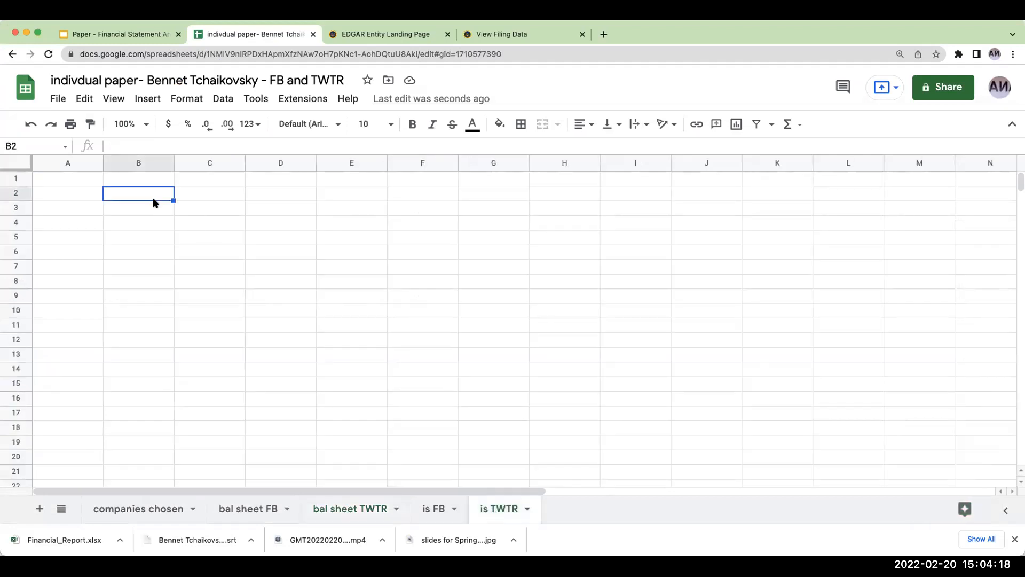
key("super+v")
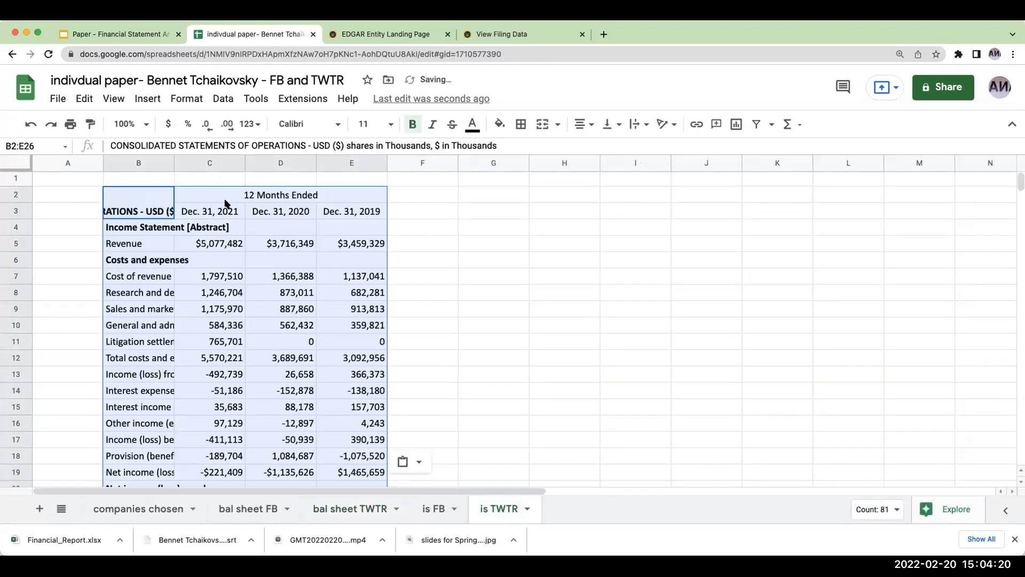
double_click(172, 160)
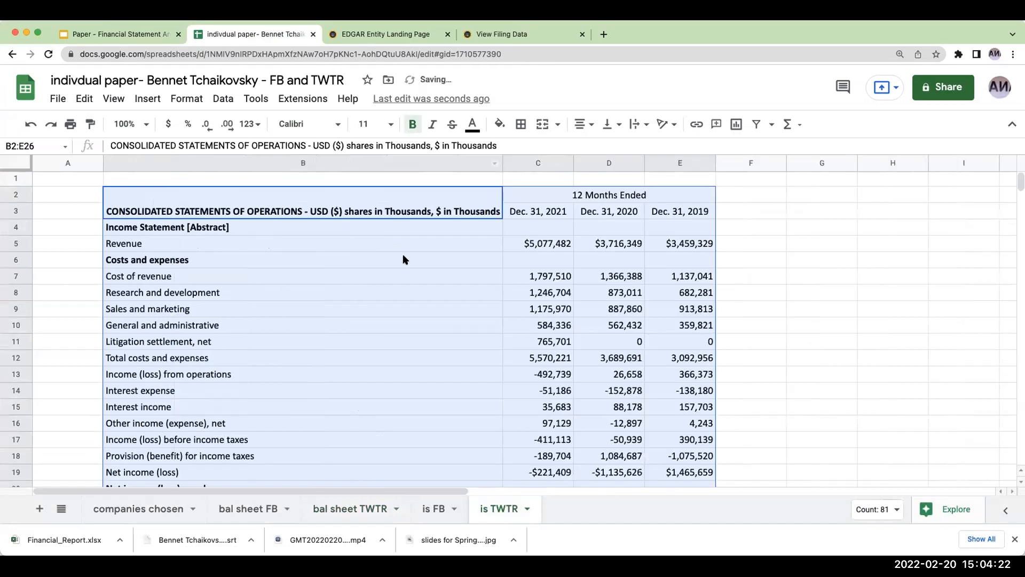
left_click(432, 309)
scroll(510, 293, "down", 1)
scroll(511, 299, "up", 1)
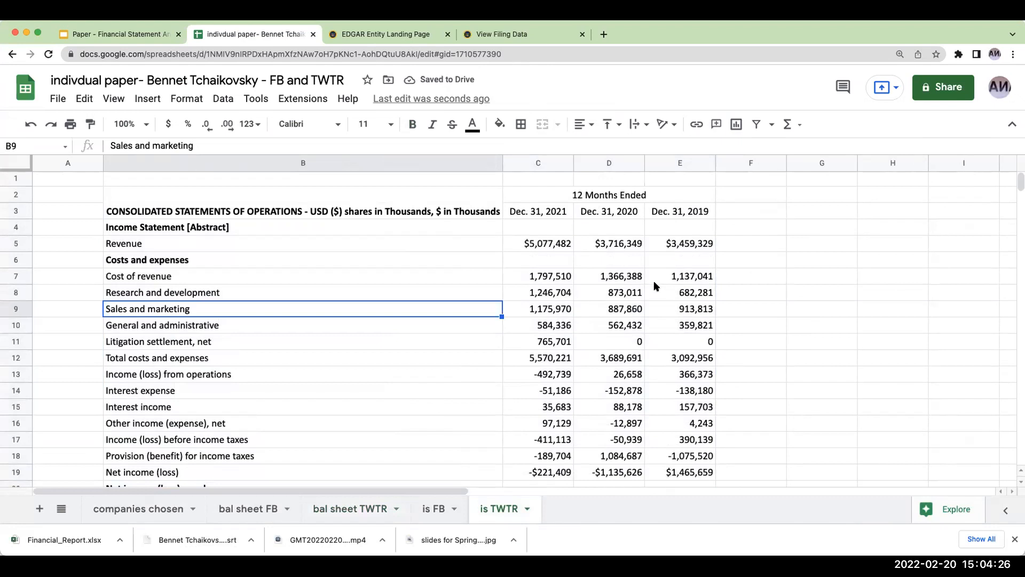
- Open Twitter's 10-K document twtr-20211231.htm from the SEC filing page and go to Item 8, Financial Statements and Supplementary Data
left_click(488, 34)
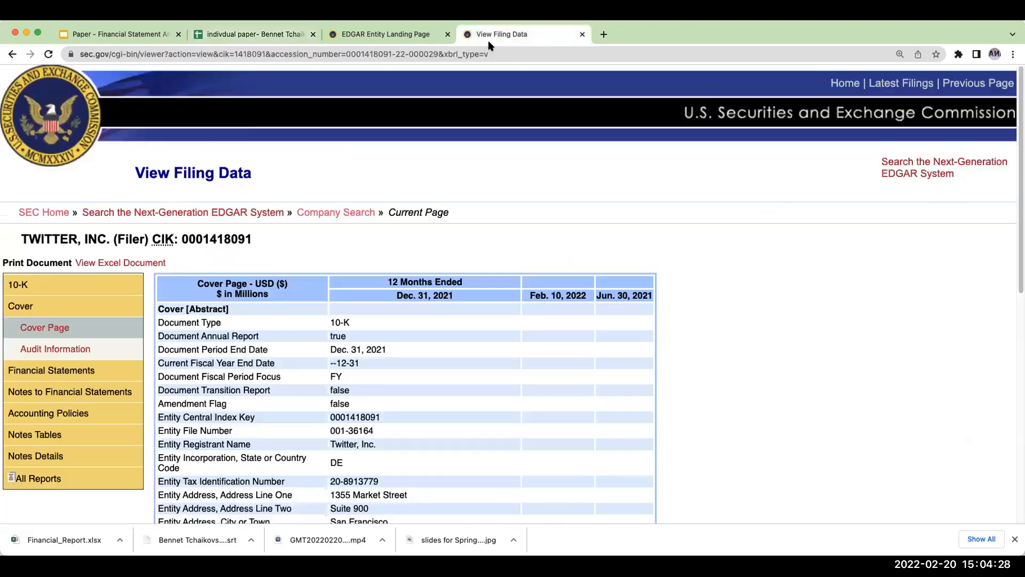
left_click(12, 54)
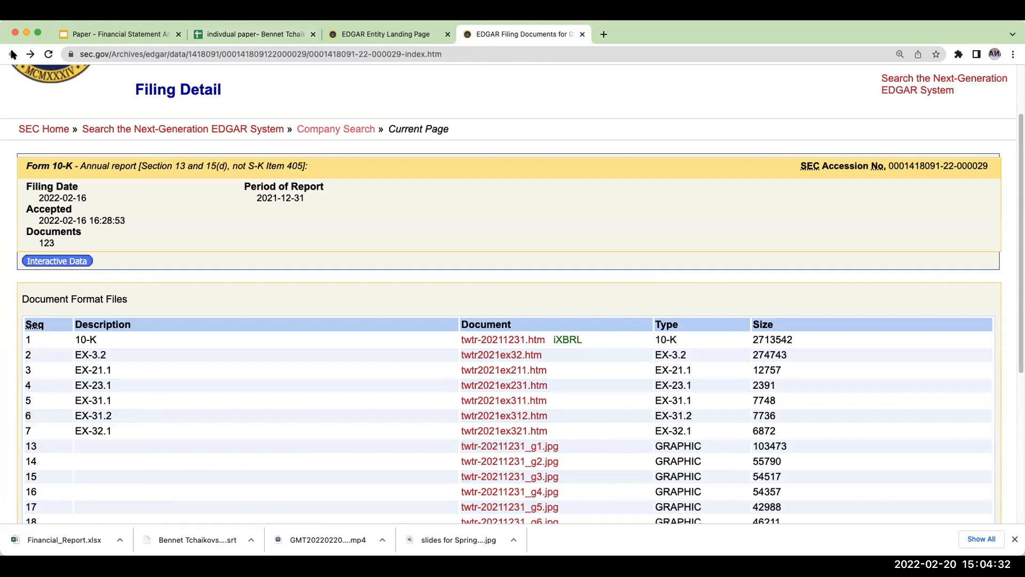
left_click(506, 339)
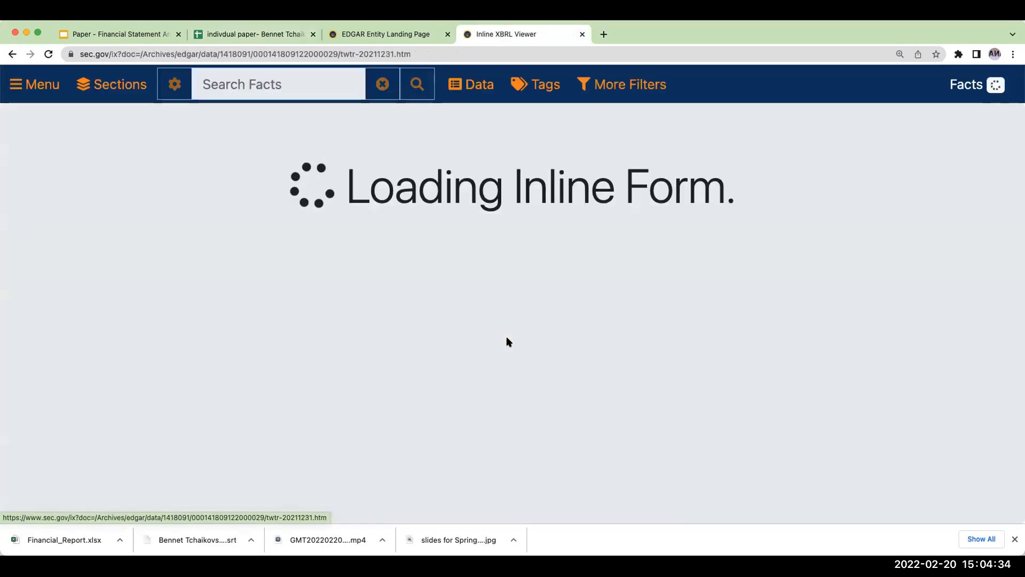
scroll(504, 342, "down", 20)
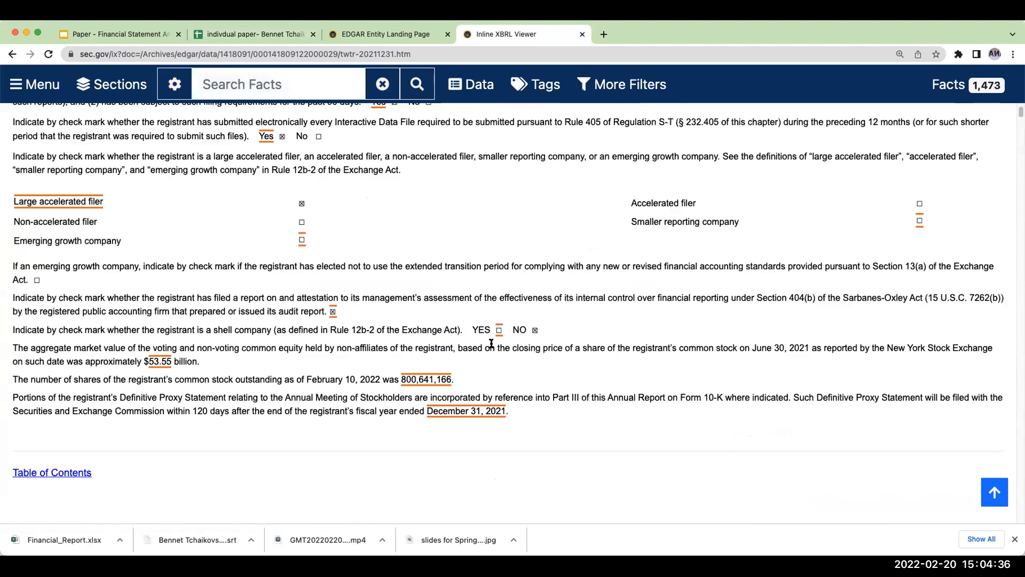
scroll(216, 302, "up", 10)
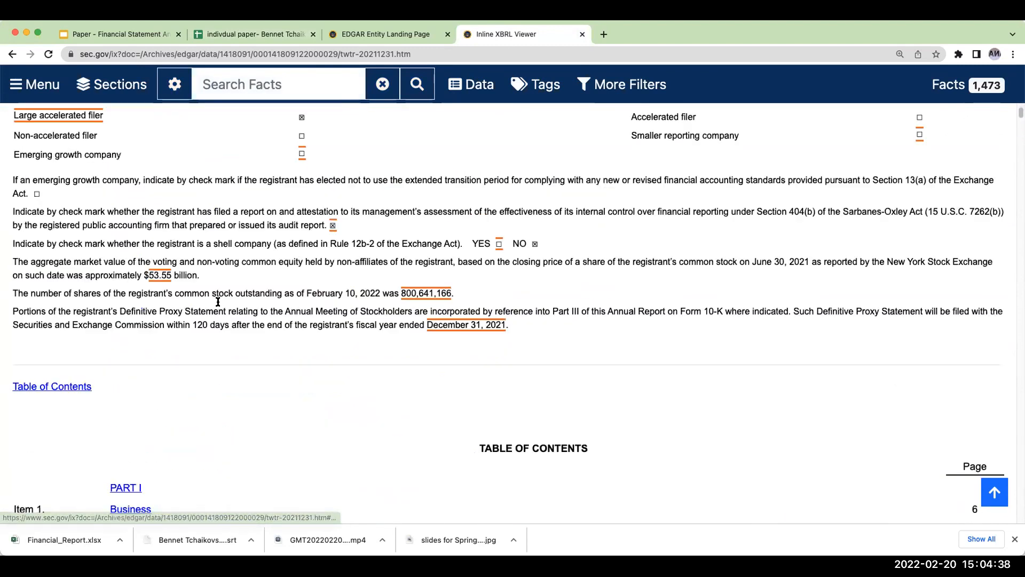
scroll(217, 302, "down", 3)
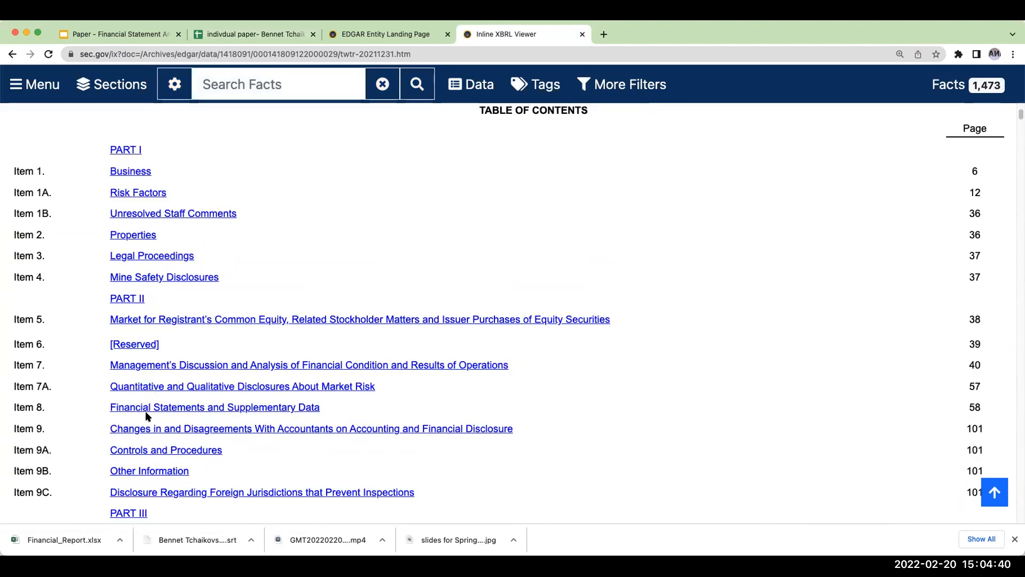
left_click(148, 408)
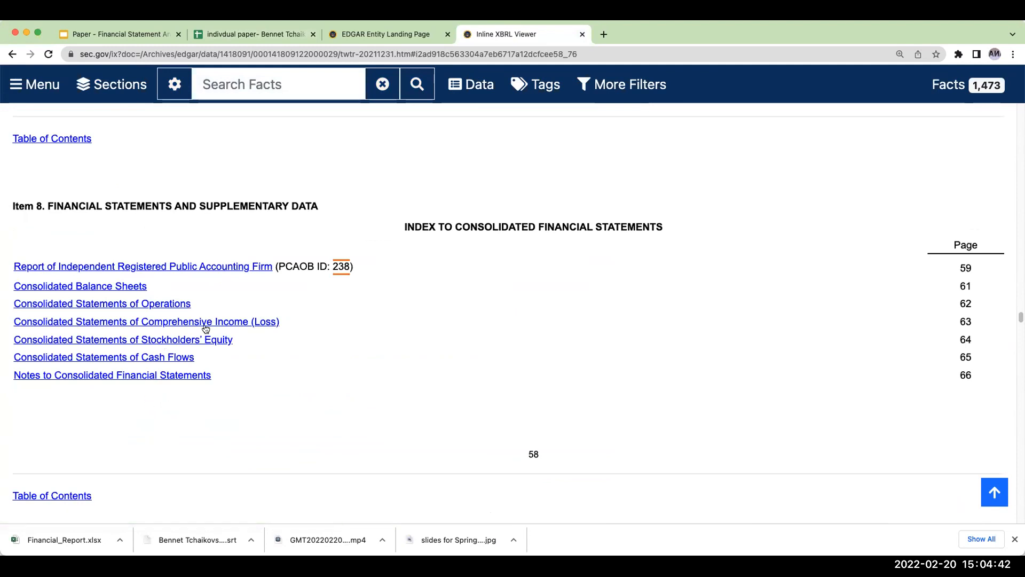
- Find the consolidated balance sheets in Twitter's 10-K and compare 2021 total assets with the bal sheet TWTR sheet
scroll(205, 331, "down", 5)
scroll(203, 325, "down", 20)
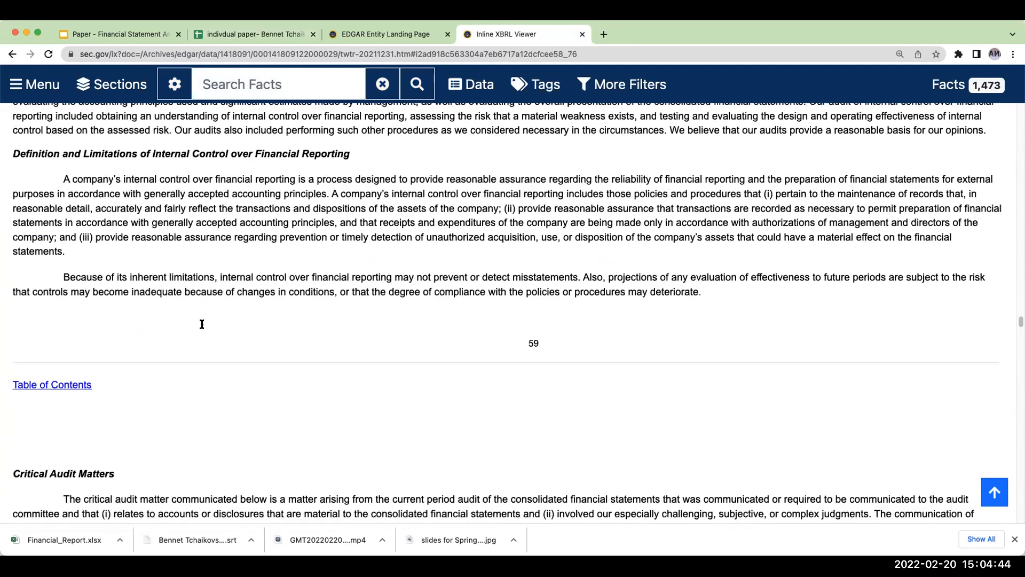
scroll(202, 324, "down", 4)
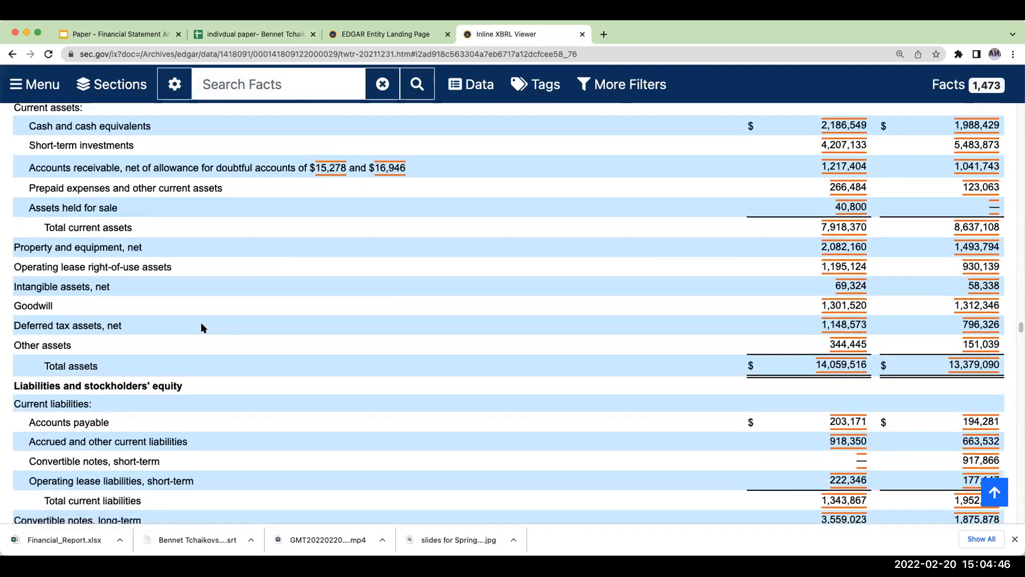
scroll(664, 308, "up", 1)
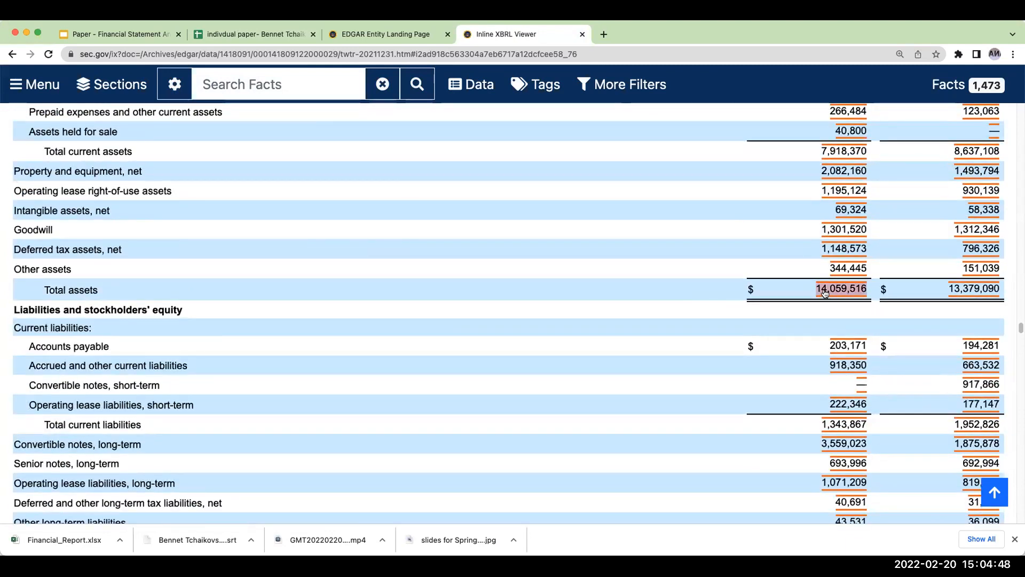
scroll(817, 293, "up", 4)
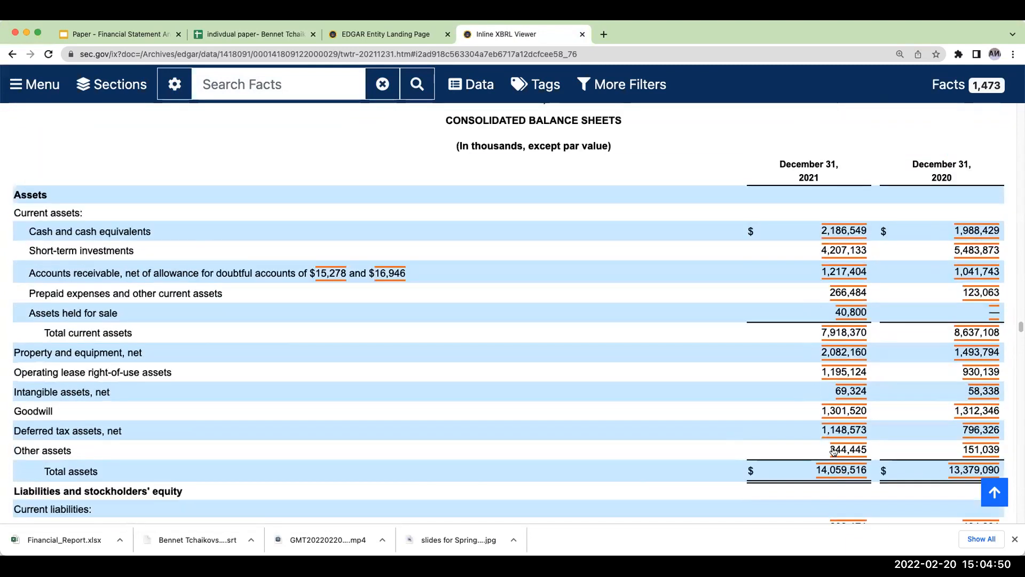
left_click(263, 34)
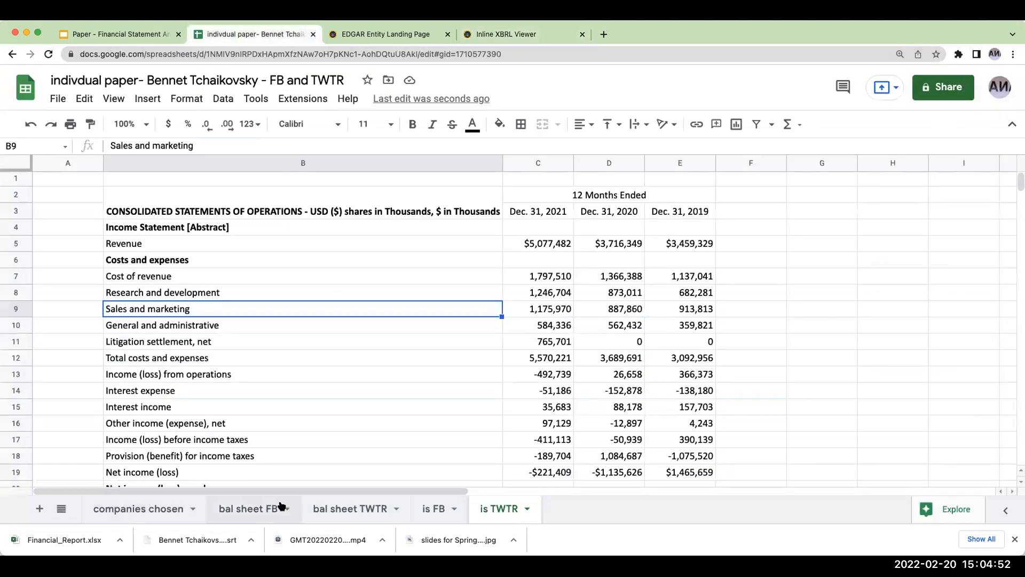
left_click(327, 508)
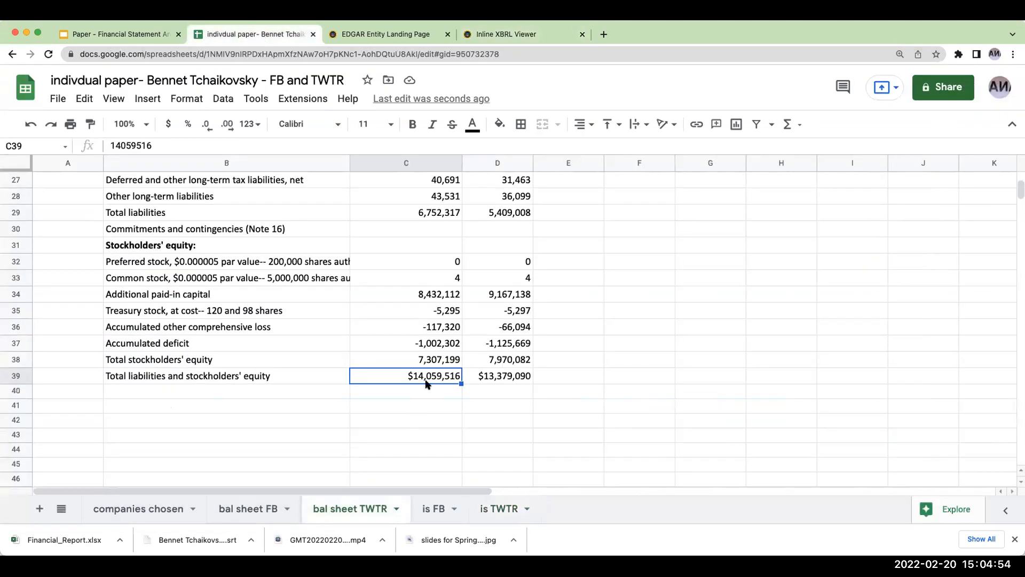
- Compare the consolidated statements of operations in Twitter's 10-K with the figures in the is TWTR sheet
left_click(484, 34)
scroll(499, 326, "down", 5)
scroll(500, 334, "down", 10)
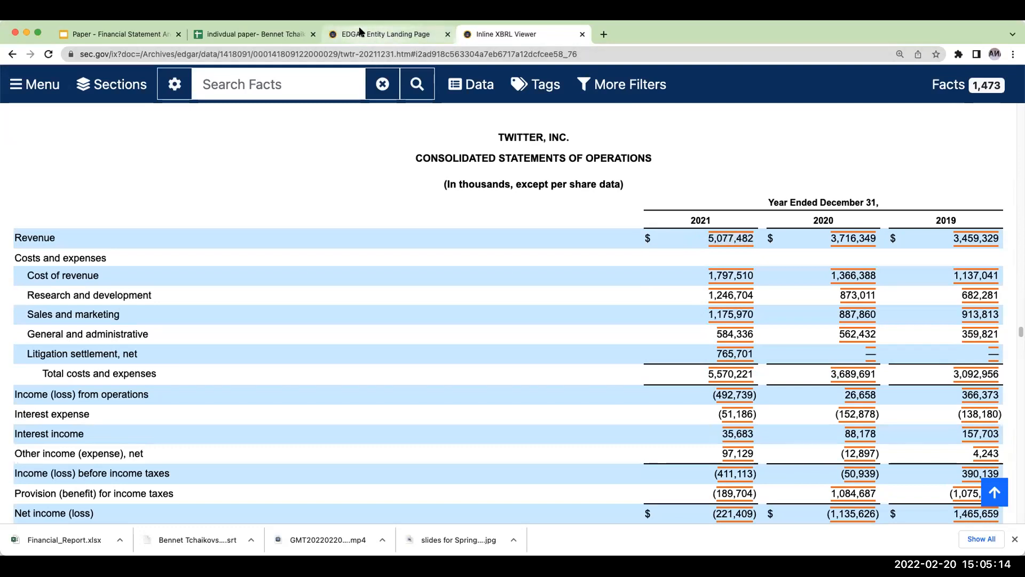
left_click(248, 34)
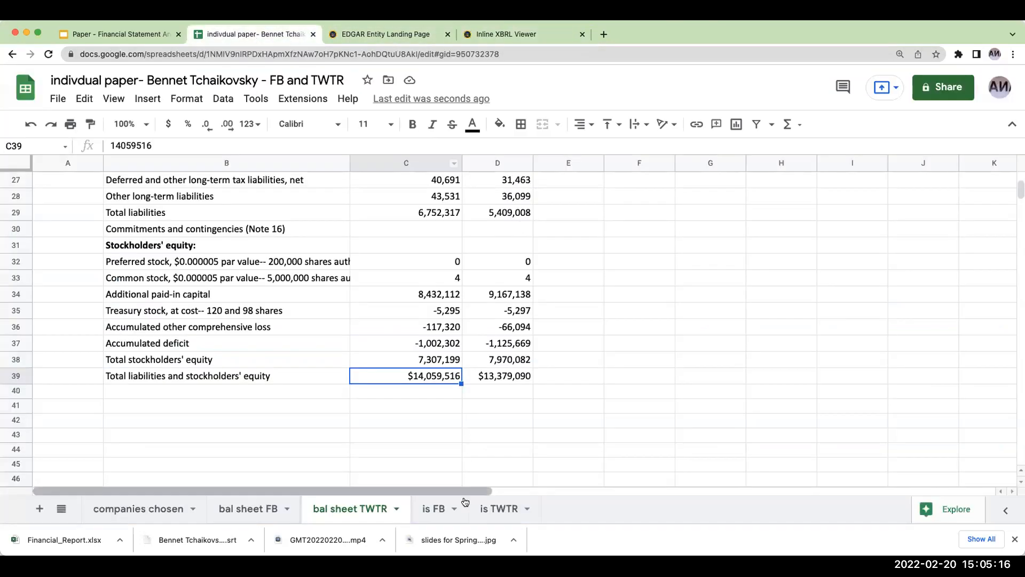
left_click(491, 510)
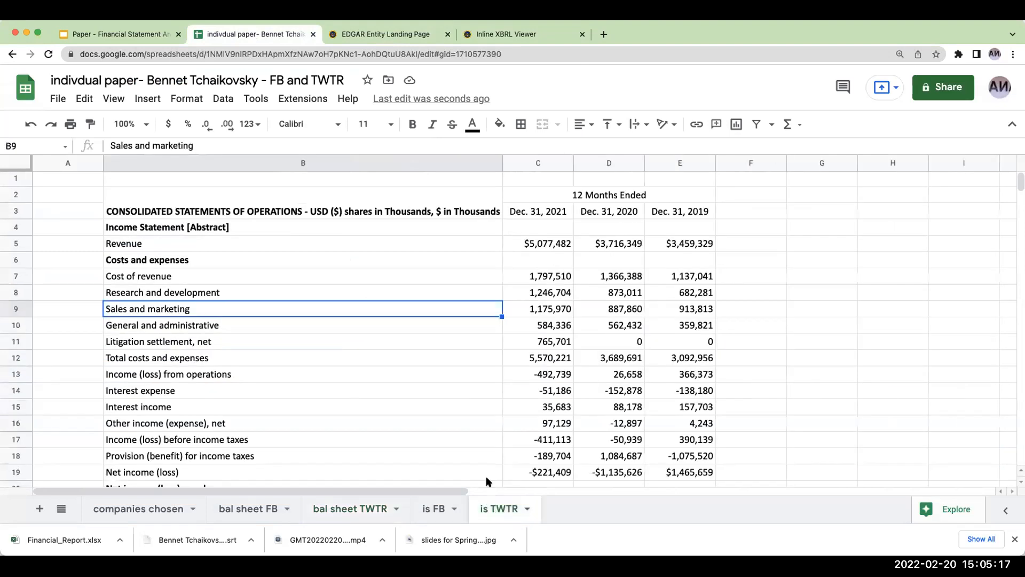
left_click(521, 244)
scroll(463, 265, "down", 2)
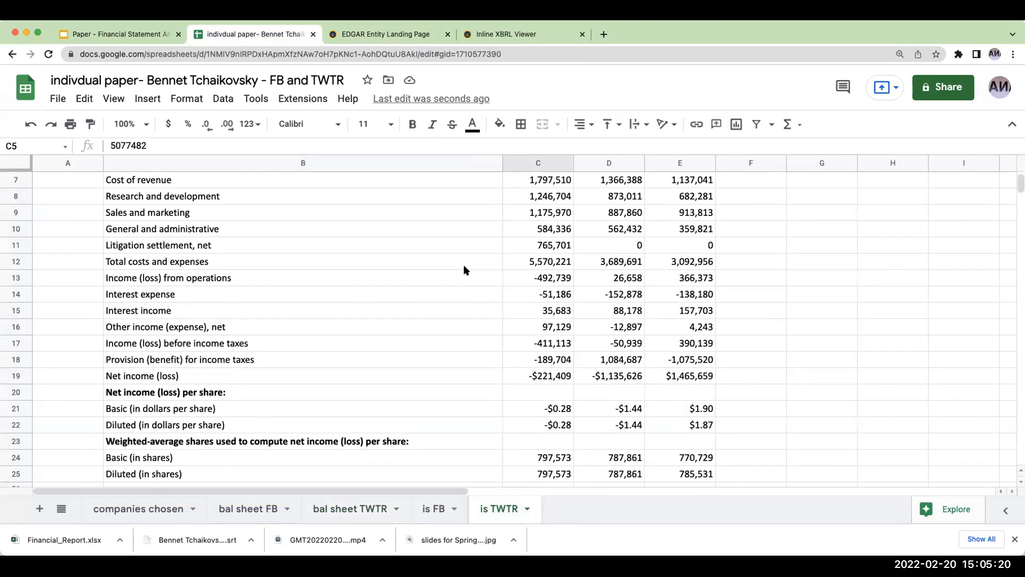
scroll(463, 265, "up", 1)
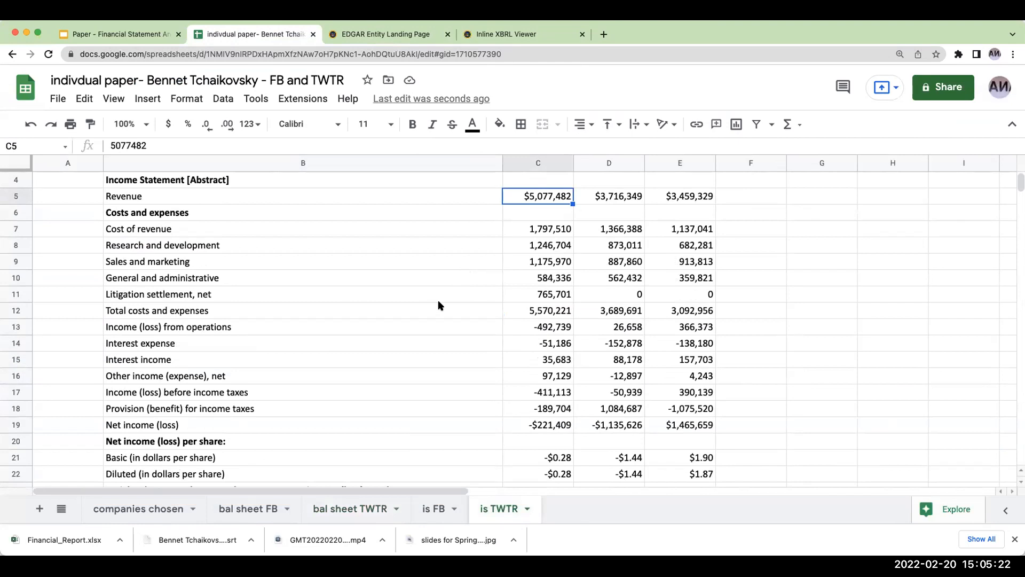
scroll(435, 305, "down", 1)
scroll(435, 307, "up", 2)
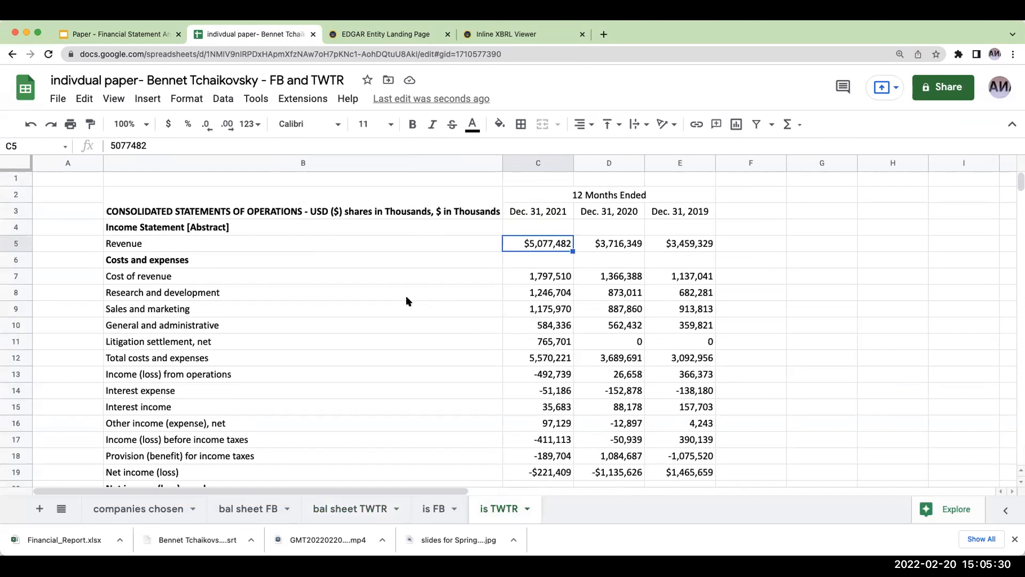
- Return to the EDGAR company search, look up "fb", and open the Meta Platforms, Inc. filings page
left_click(384, 33)
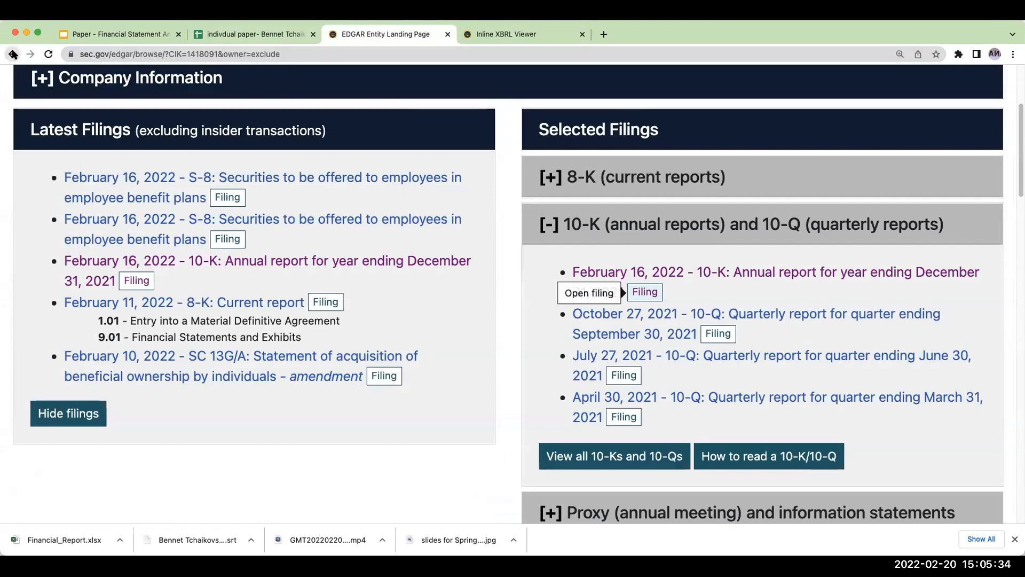
left_click(11, 53)
double_click(285, 318)
type("fb")
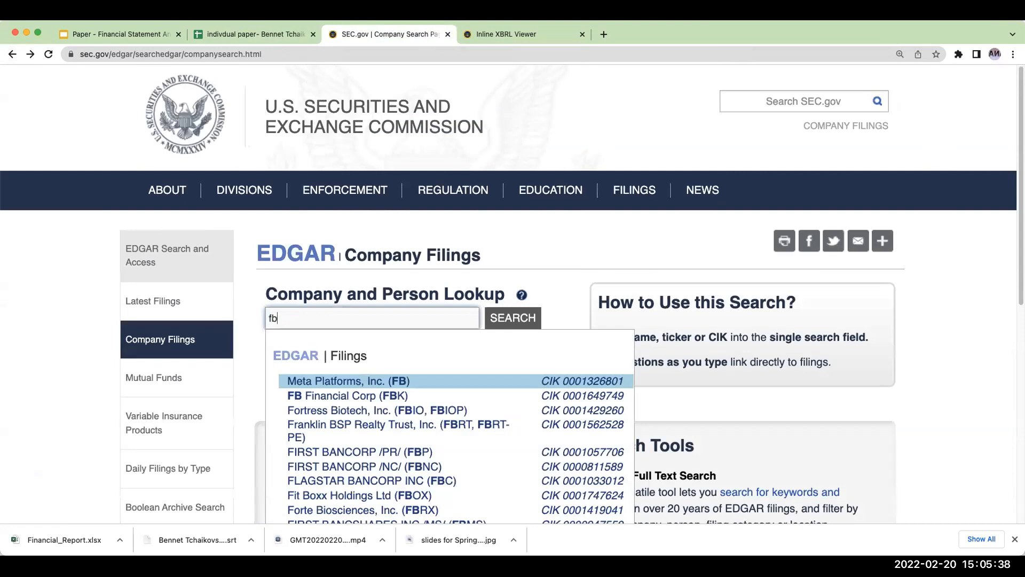
left_click(328, 379)
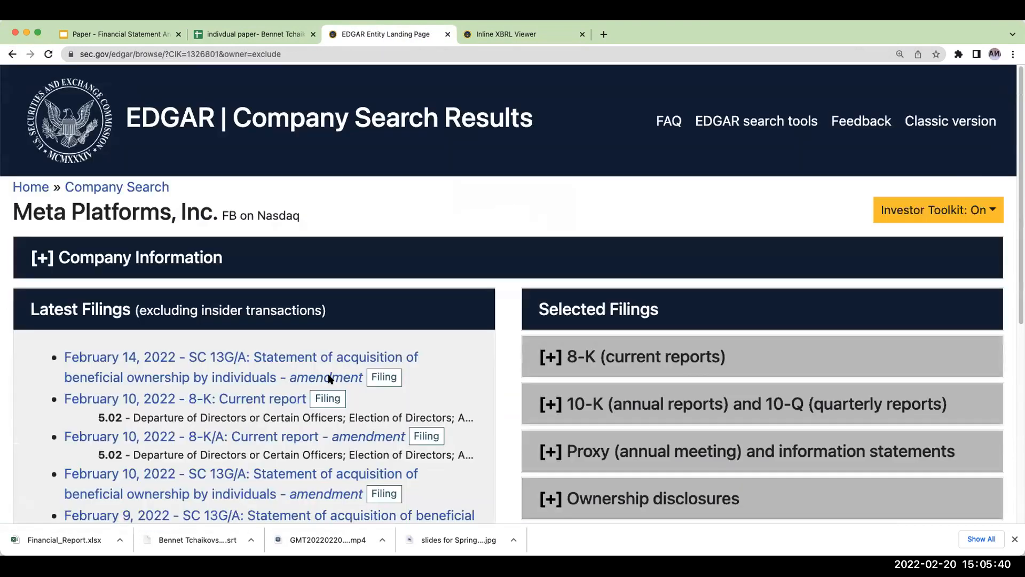
- Expand Meta's annual and quarterly reports, open the February 3, 2022 10-K filing, and display its interactive data
left_click(609, 385)
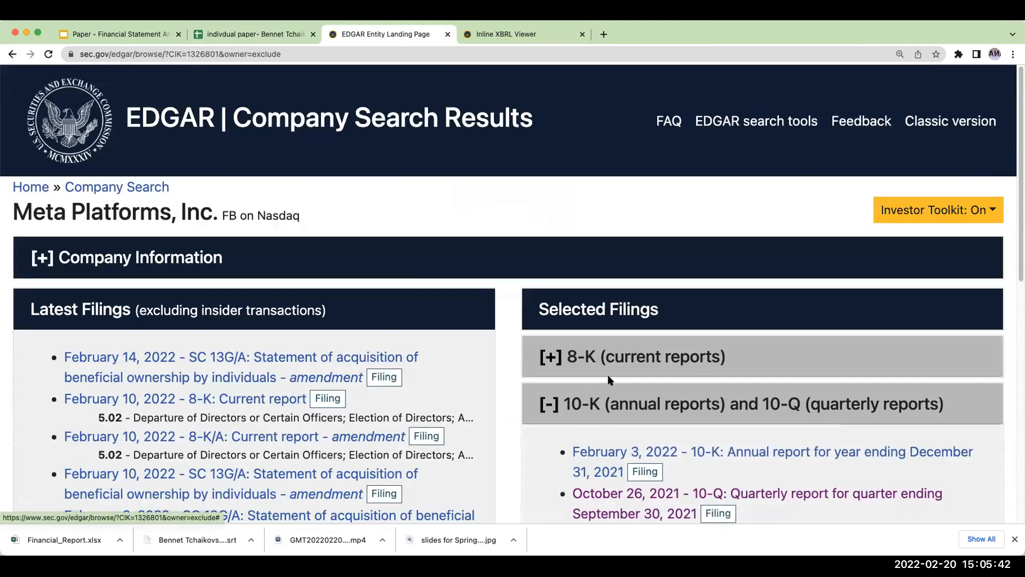
scroll(631, 367, "down", 5)
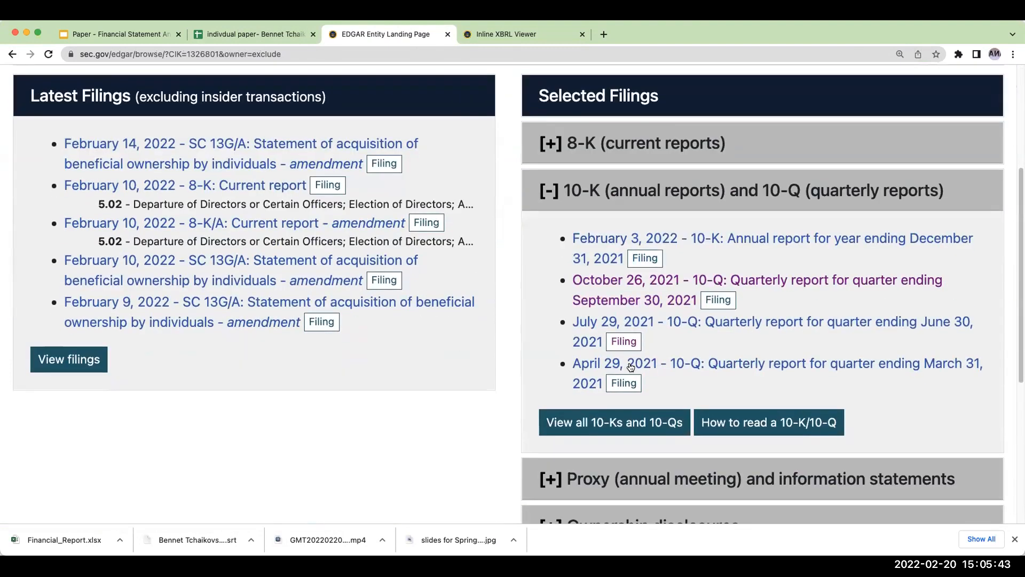
left_click(653, 258)
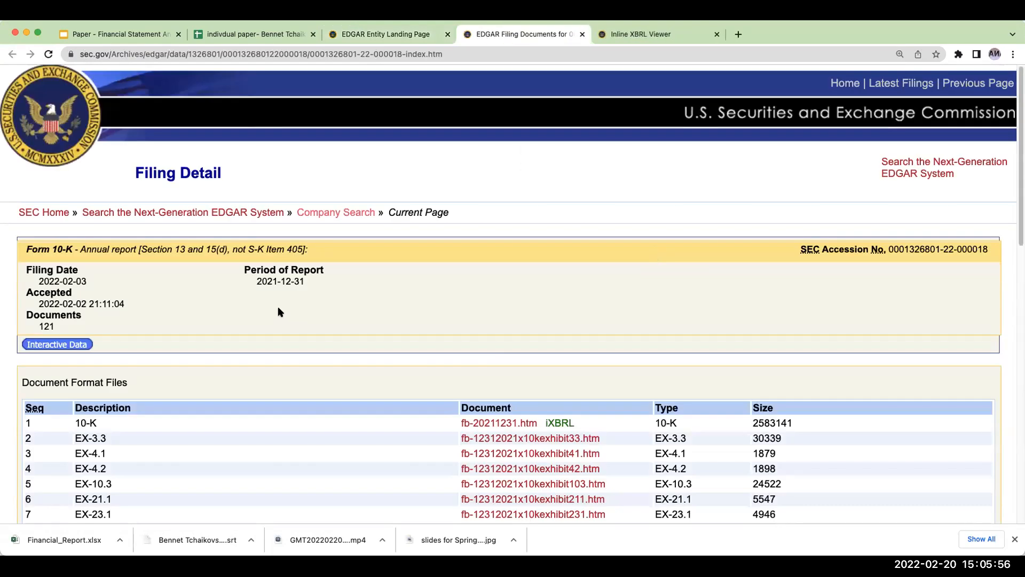
left_click(54, 345)
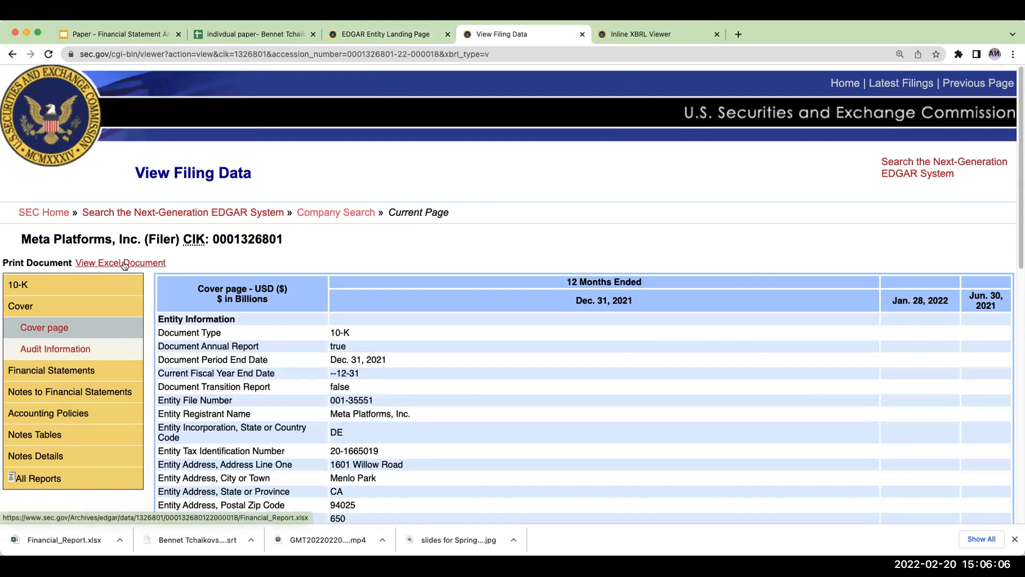
- Download Meta's Excel financial report, open it in Excel, and bring up the consolidated balance sheets worksheet
left_click(124, 263)
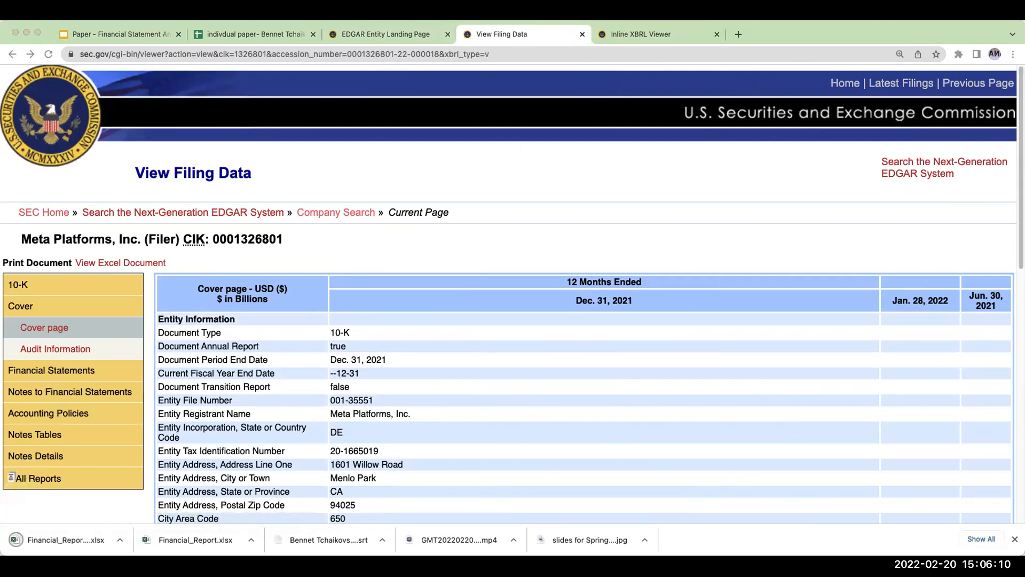
left_click(747, 33)
left_click(55, 533)
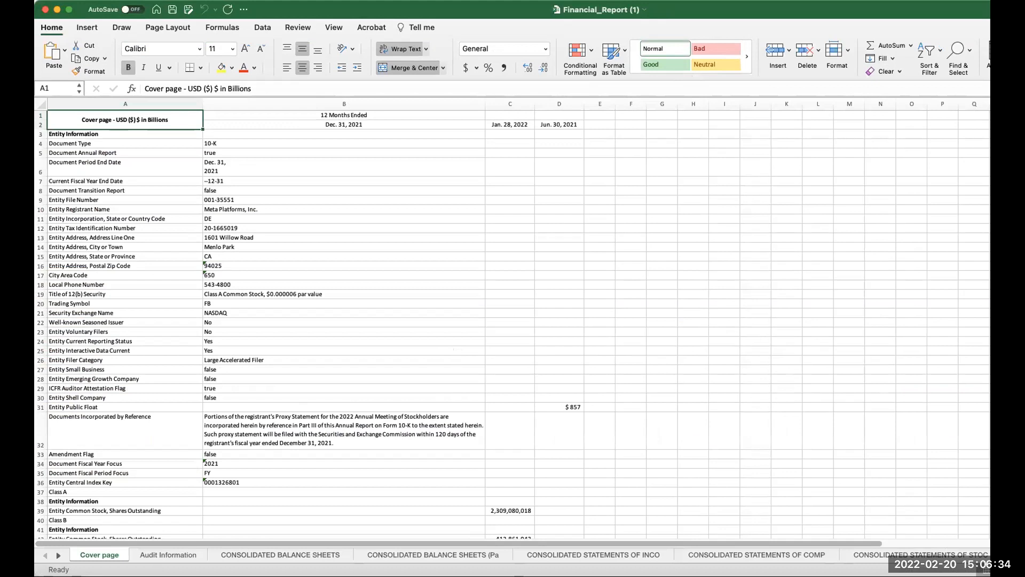
left_click(157, 559)
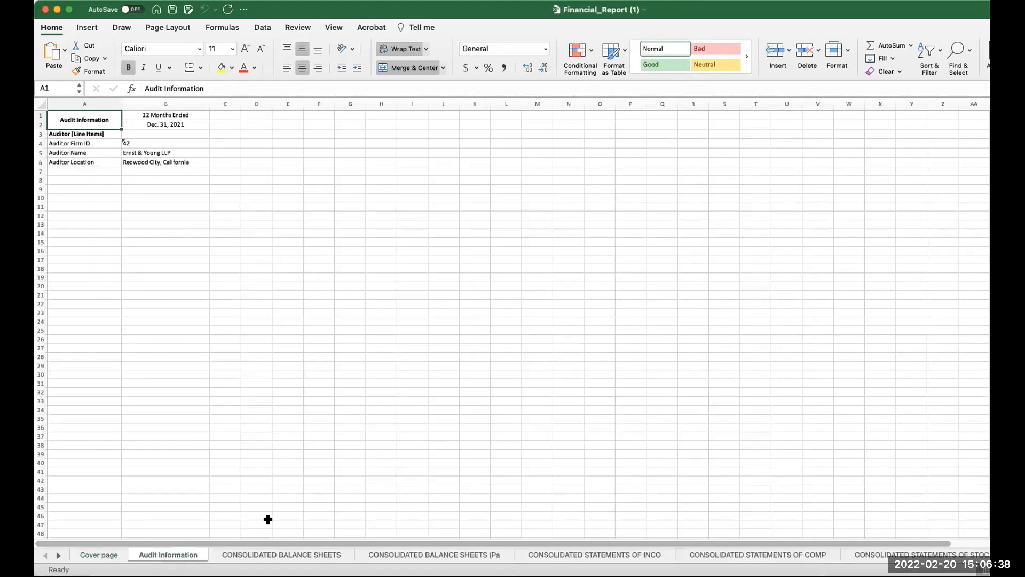
left_click(275, 556)
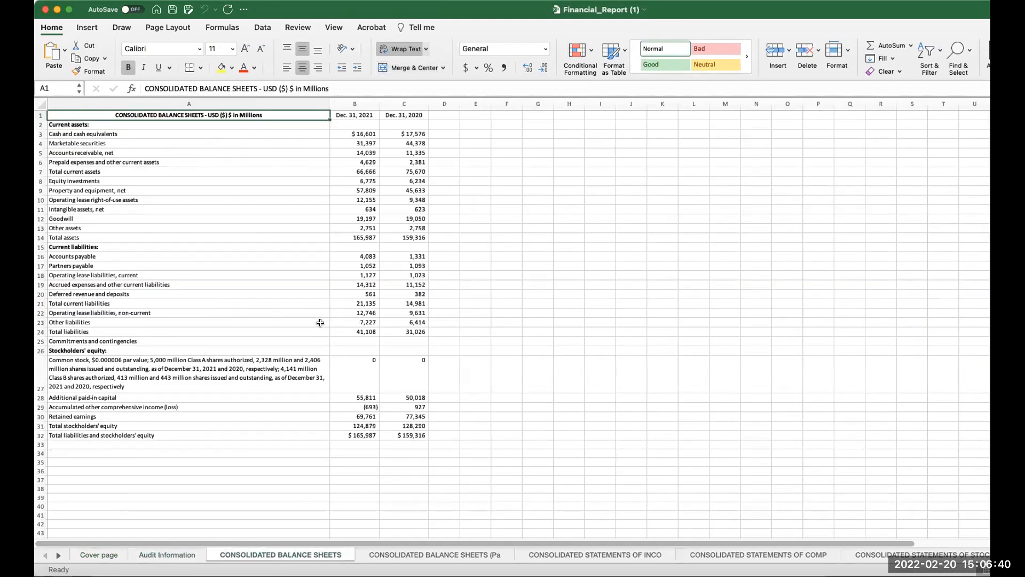
- Copy Meta's entire consolidated balance sheets table, cells A1:C32, from the Excel financial report
left_click(296, 444)
left_click(499, 284)
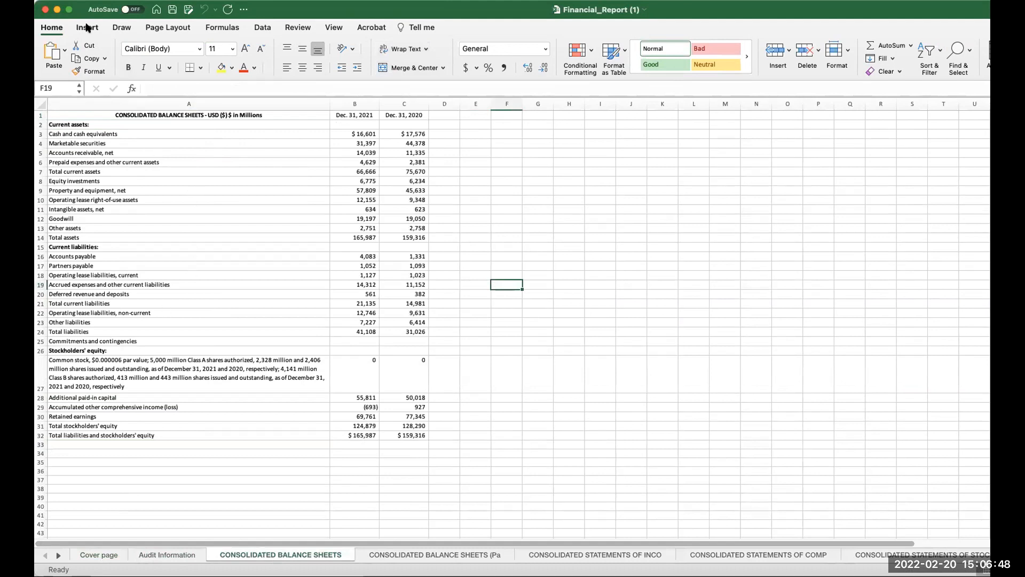
left_click_drag(84, 112, 394, 431)
key("super+c")
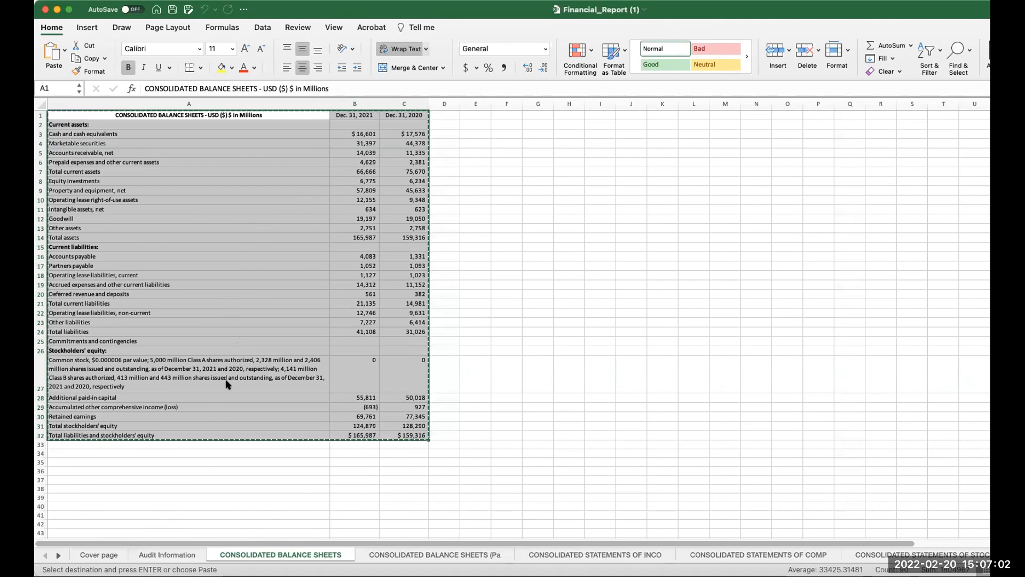
- Switch to the Google Sheets workbook and paste the balance sheet at cell B2 of the bal sheet FB sheet
key("super+Tab")
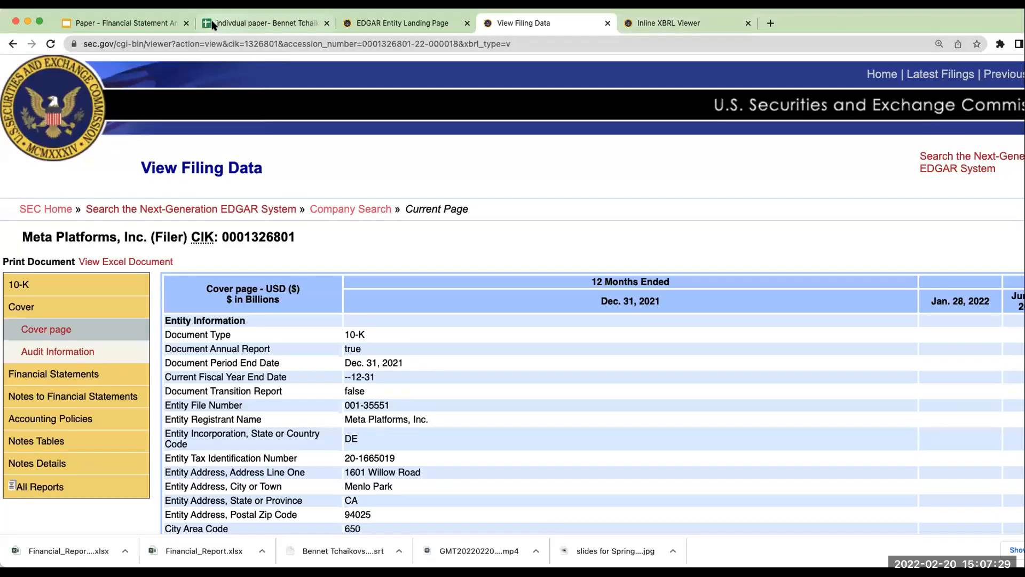
left_click(218, 24)
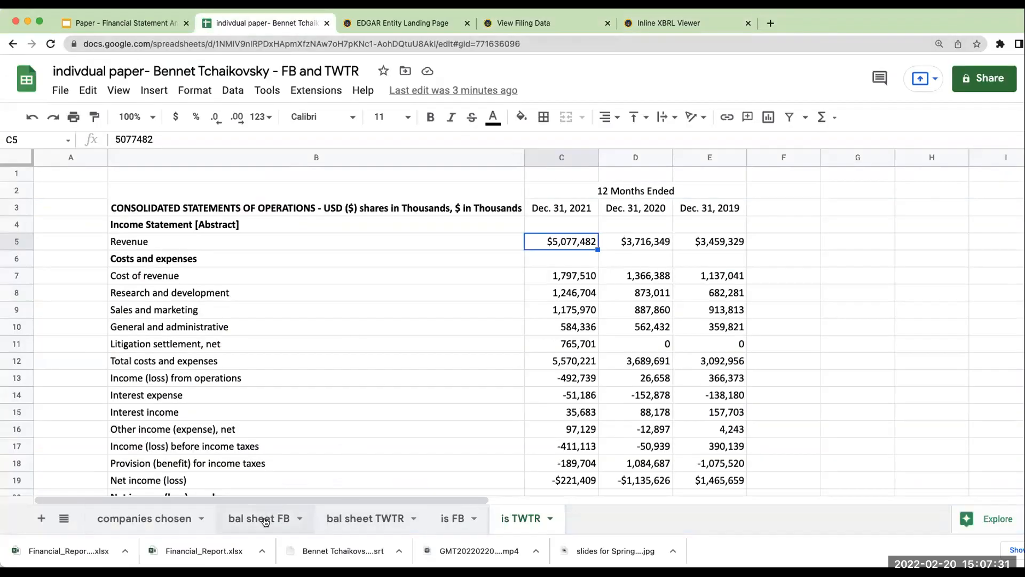
left_click(262, 520)
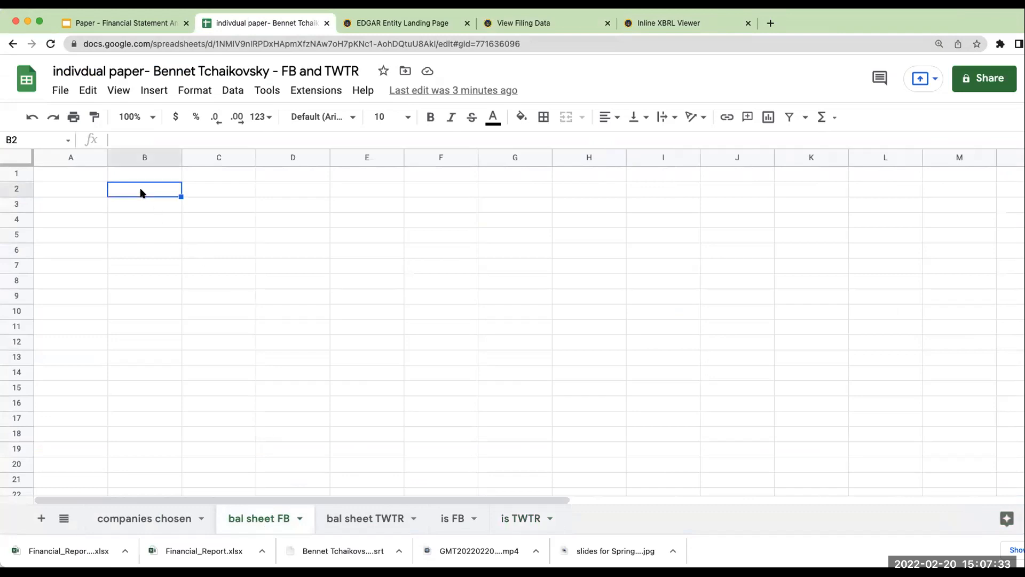
key("super+v")
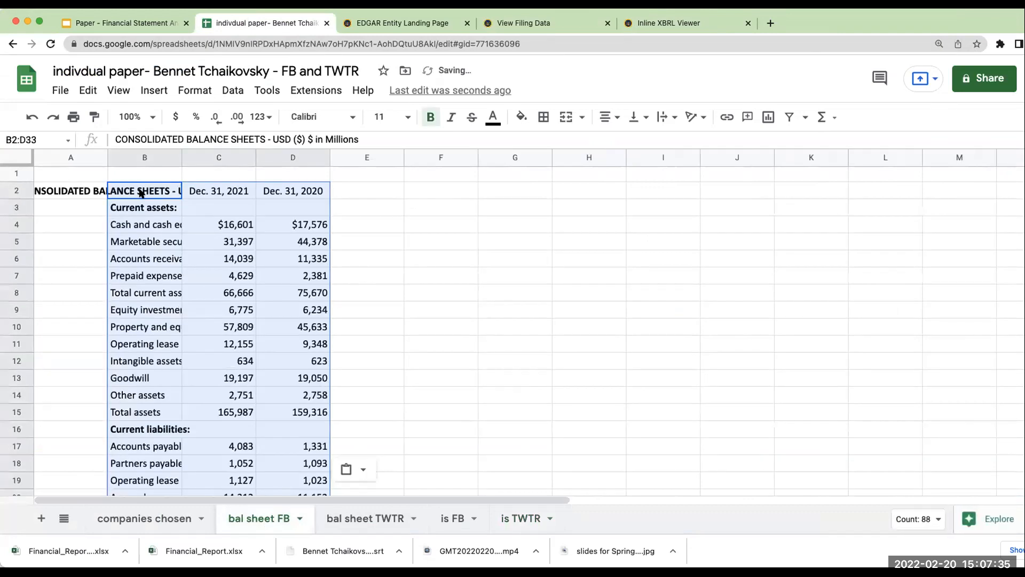
left_click(435, 242)
double_click(181, 155)
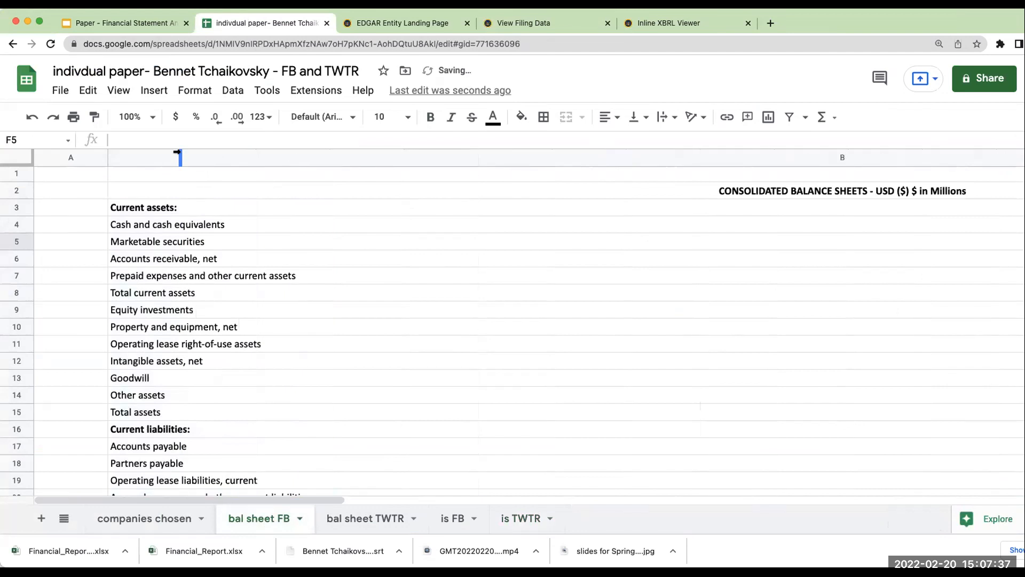
left_click_drag(305, 498, 724, 497)
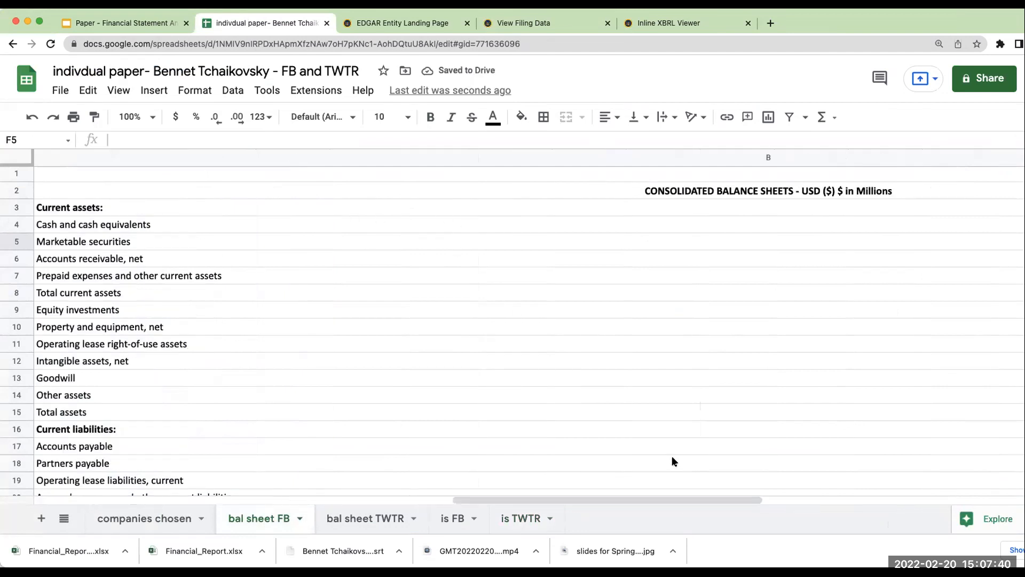
left_click(39, 117)
- Widen column B of bal sheet FB to fit the account names and look through the pasted balance sheet
left_click_drag(106, 152, 333, 155)
left_click(588, 282)
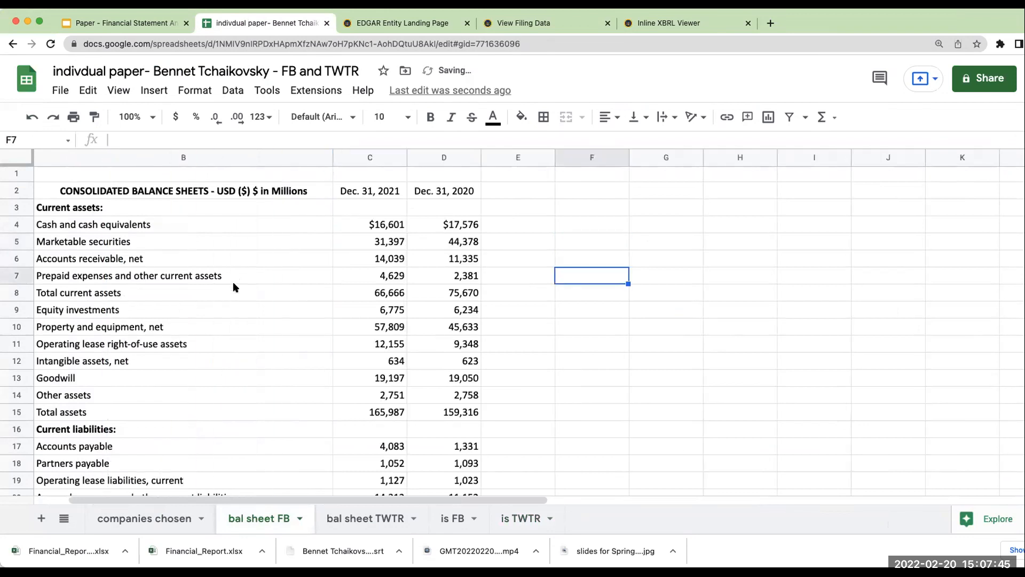
scroll(242, 322, "down", 5)
scroll(242, 327, "up", 5)
scroll(243, 329, "down", 6)
scroll(243, 330, "up", 4)
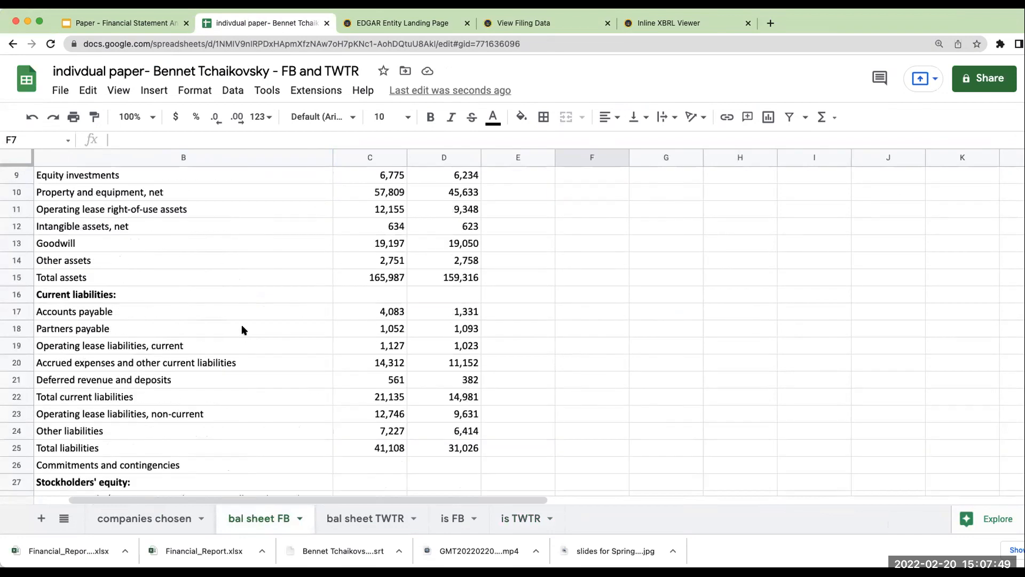
- Open the fb-20211231.htm document from Meta's 10-K filing and go to Item 8, Financial Statements and Supplementary Data
left_click(114, 277)
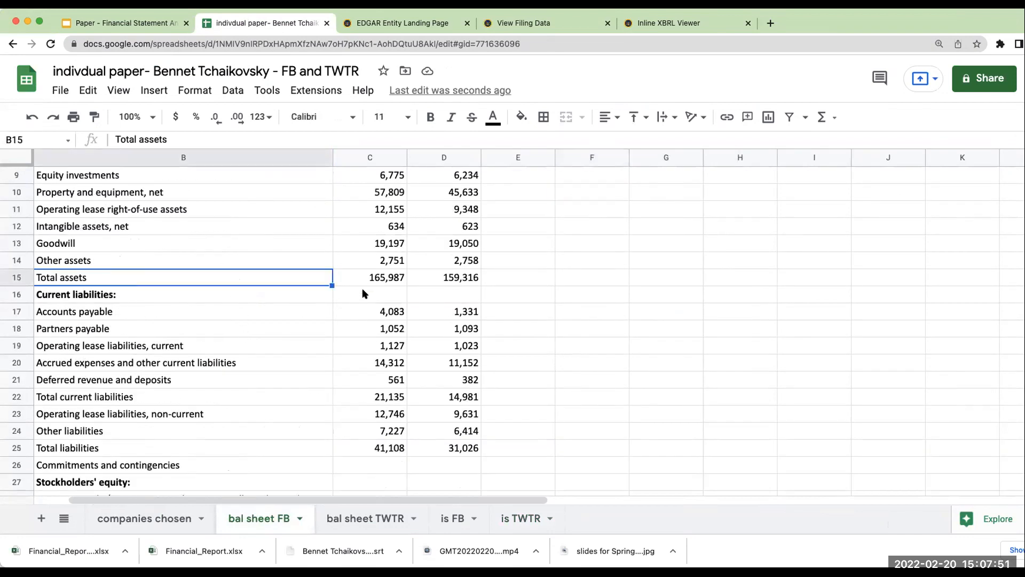
left_click(377, 278)
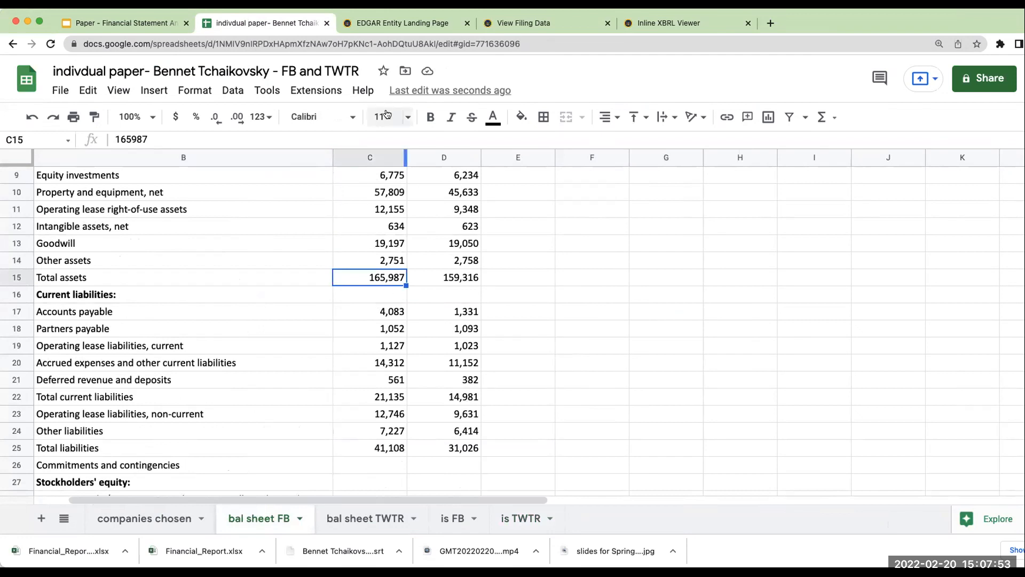
left_click(412, 25)
left_click(510, 25)
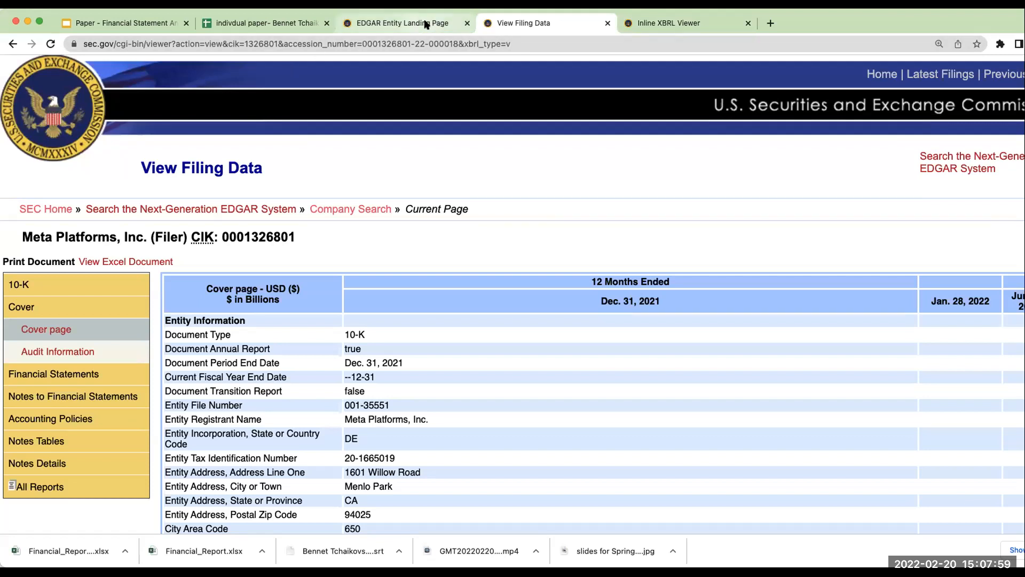
left_click(13, 44)
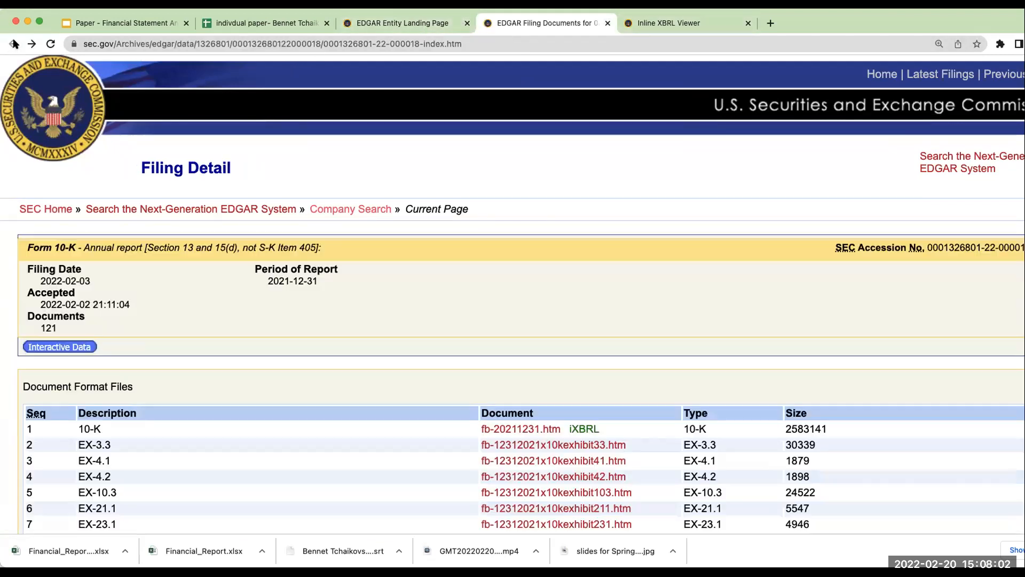
left_click(518, 430)
scroll(502, 415, "down", 10)
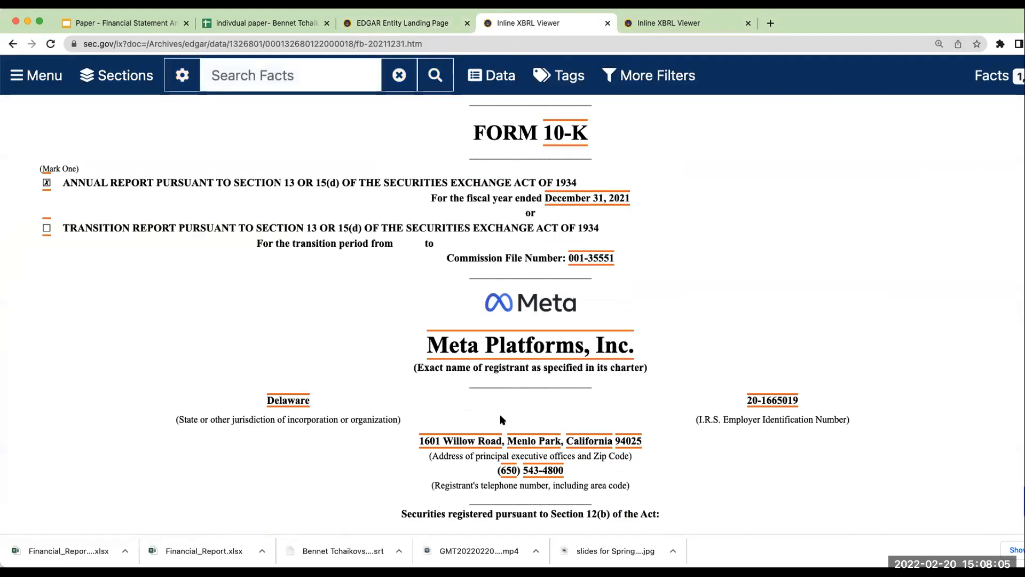
scroll(502, 420, "down", 5)
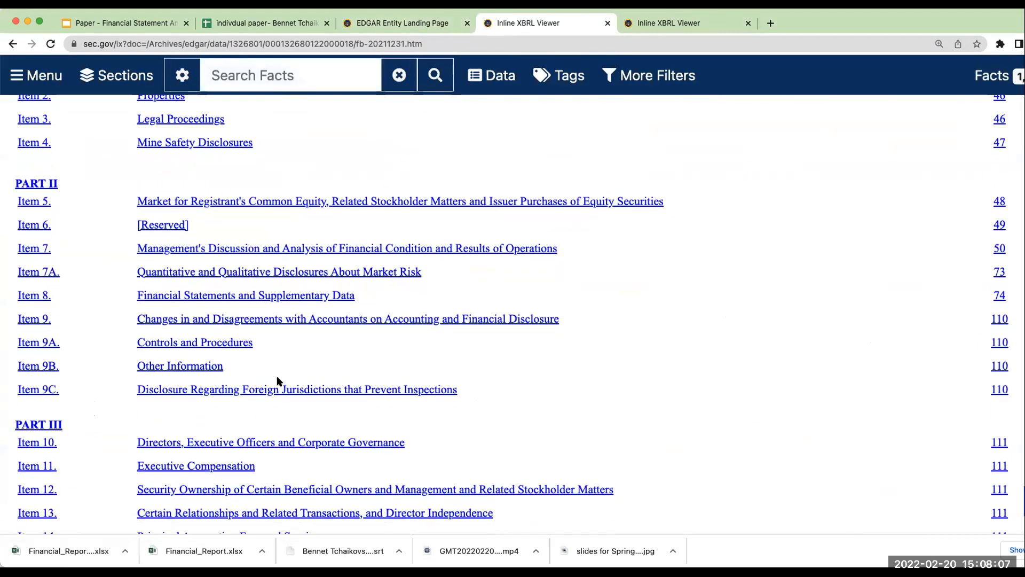
left_click(188, 295)
- Compare the consolidated balance sheet in Meta's 10-K with the total assets and other figures in bal sheet FB
scroll(542, 387, "down", 15)
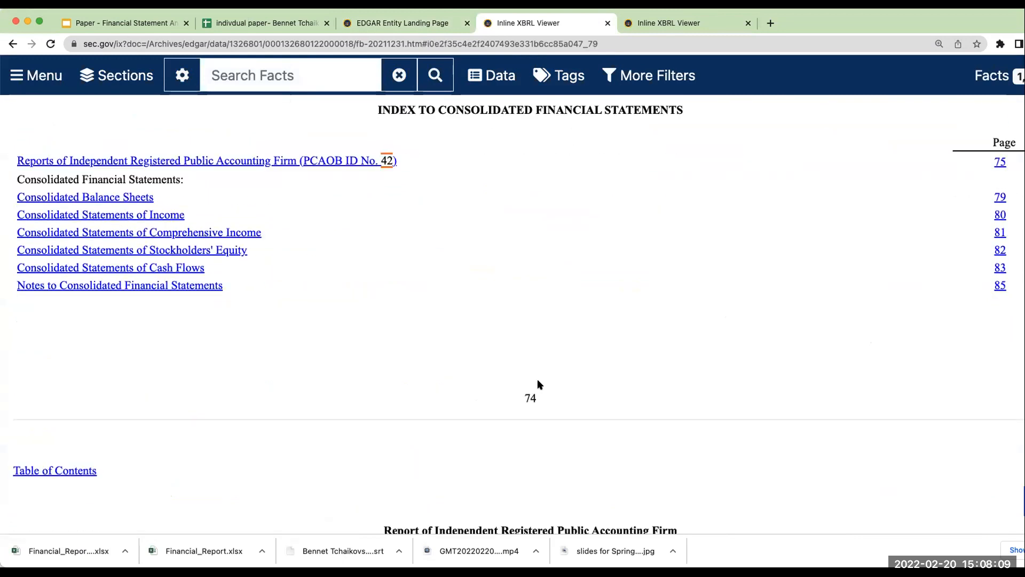
scroll(539, 400, "down", 15)
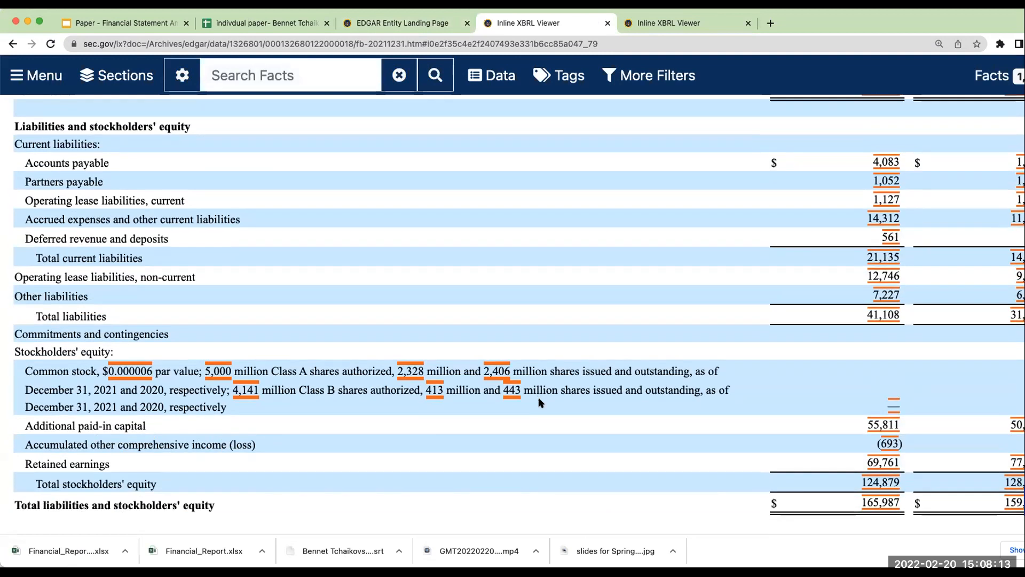
scroll(781, 256, "up", 3)
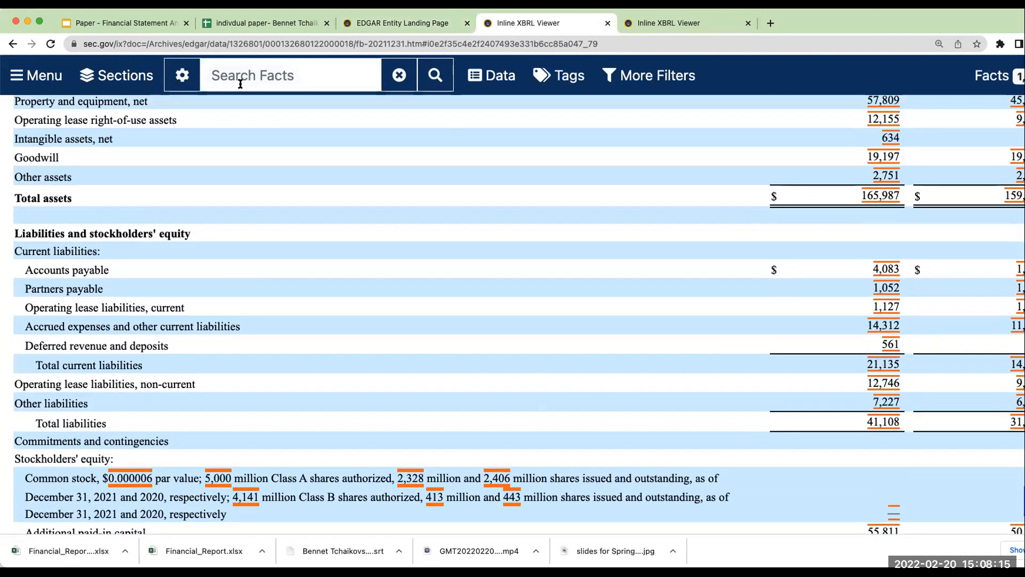
left_click(274, 23)
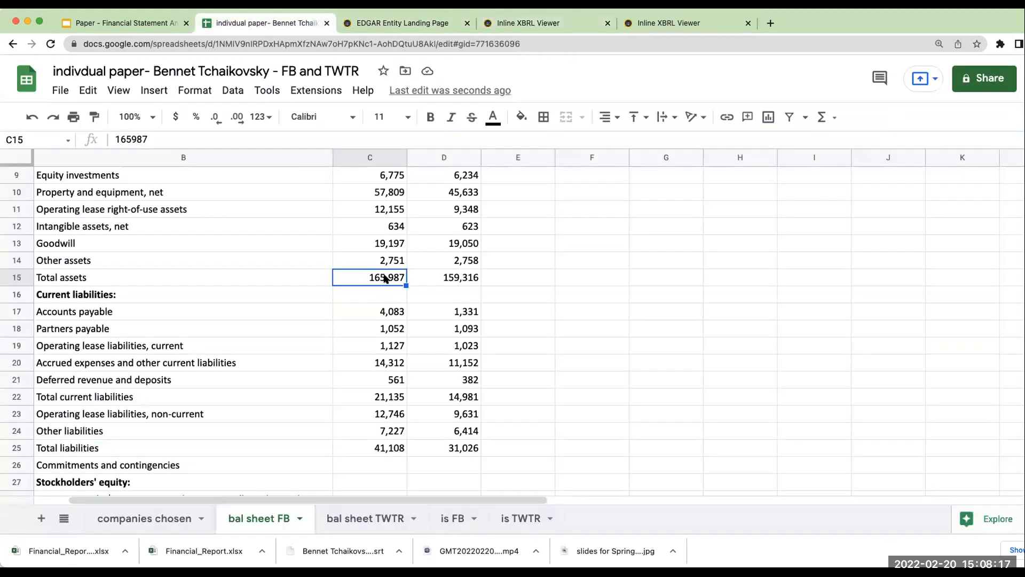
scroll(419, 319, "up", 3)
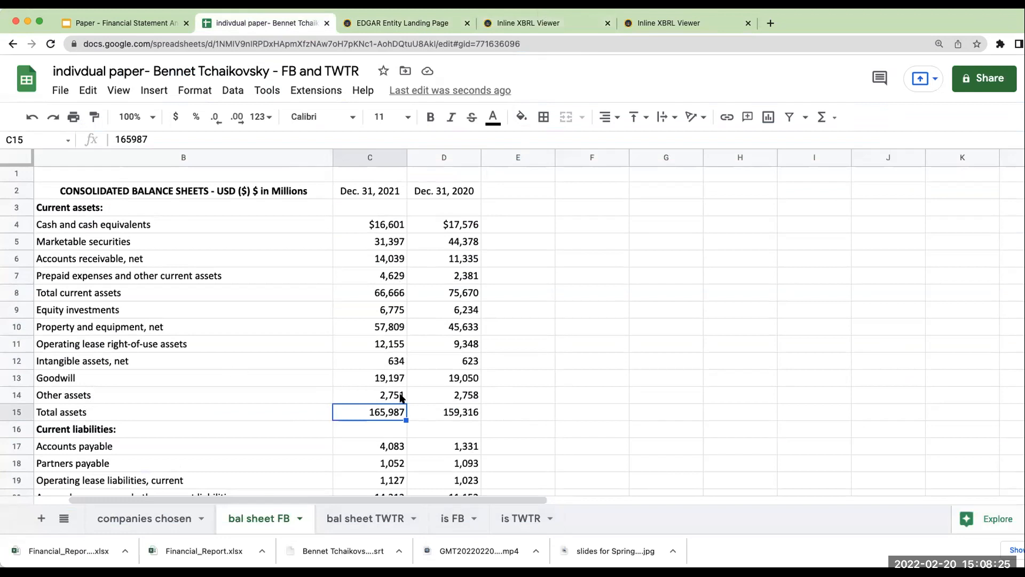
- Return to Meta's Excel financial report and copy the full consolidated statements of income table, cells A1:D34
key("super+Tab")
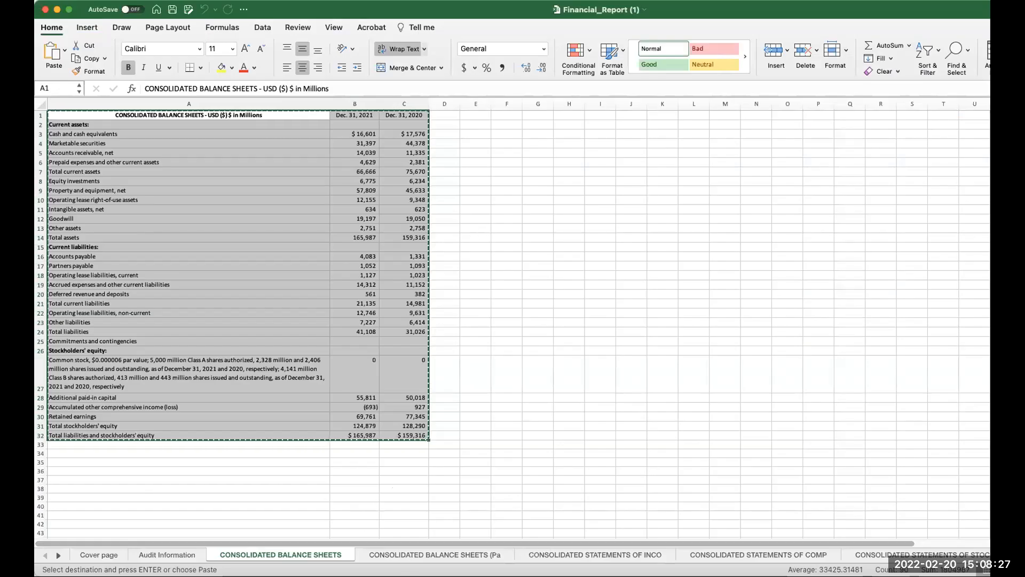
left_click(427, 555)
left_click(560, 554)
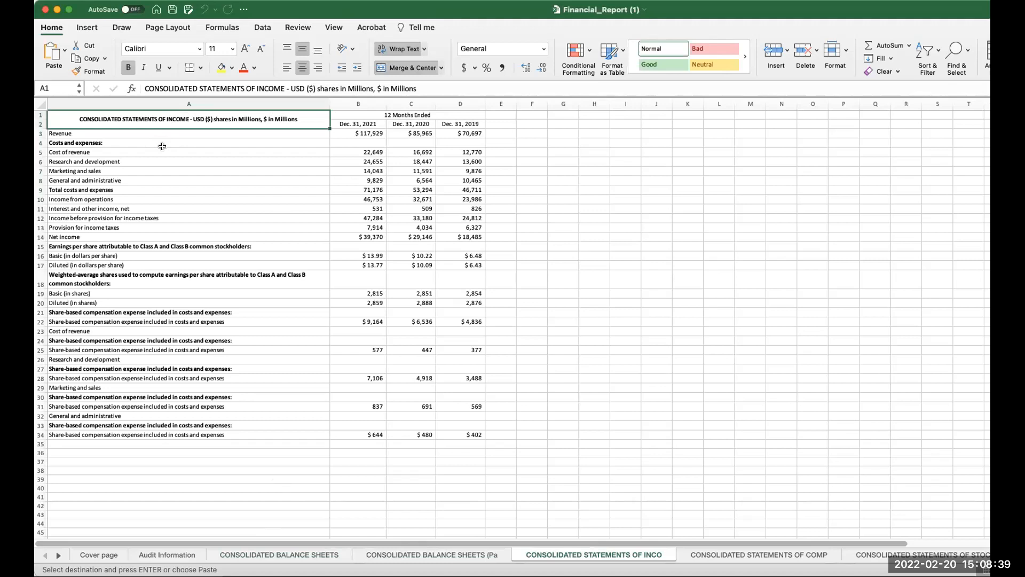
left_click(179, 161)
left_click_drag(142, 113, 471, 431)
key("super+c")
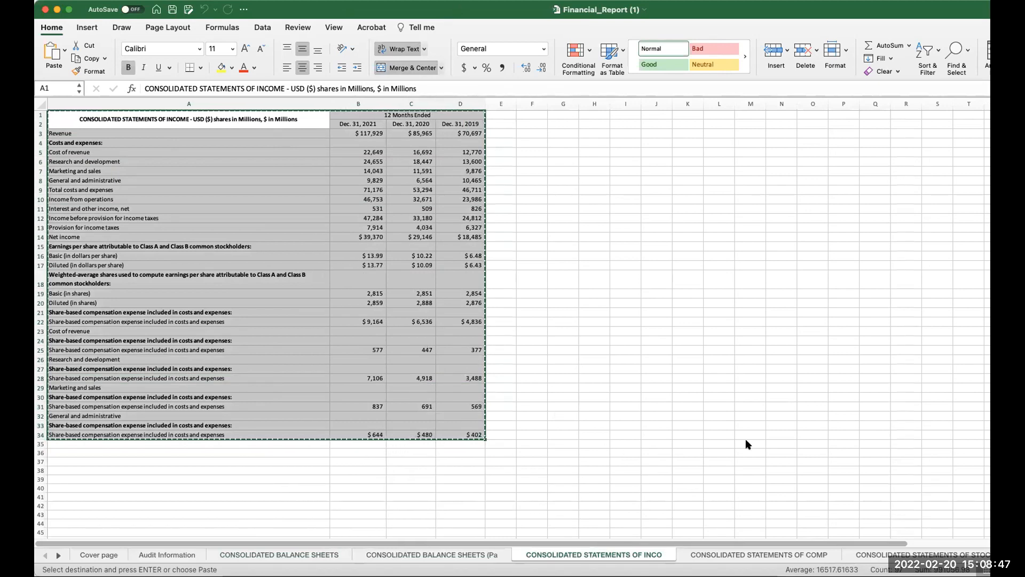
- Paste the income statement at cell B3 of the is FB sheet in Google Sheets and widen column B
key("super+Tab")
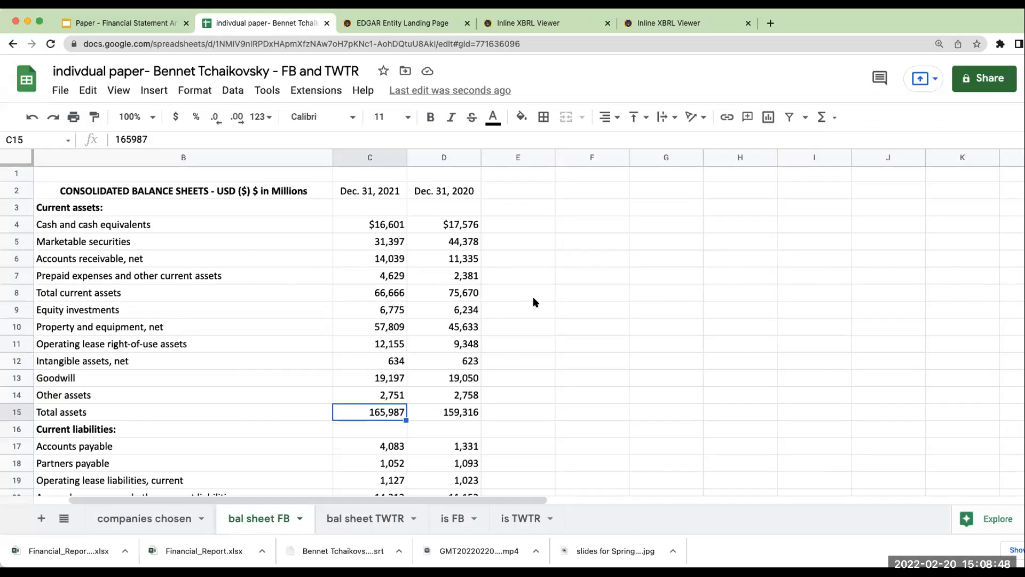
left_click(452, 518)
left_click(154, 198)
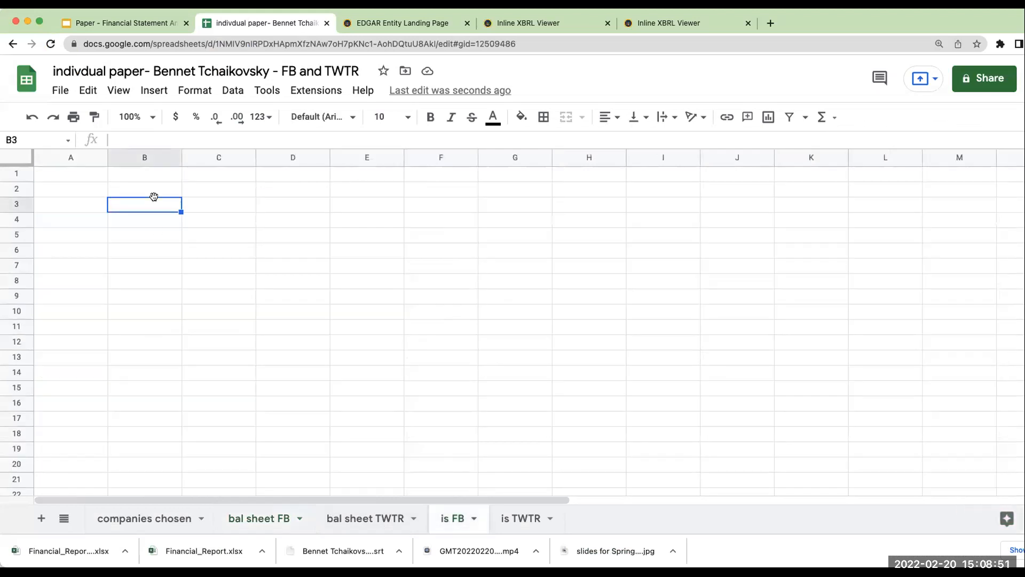
key("super+v")
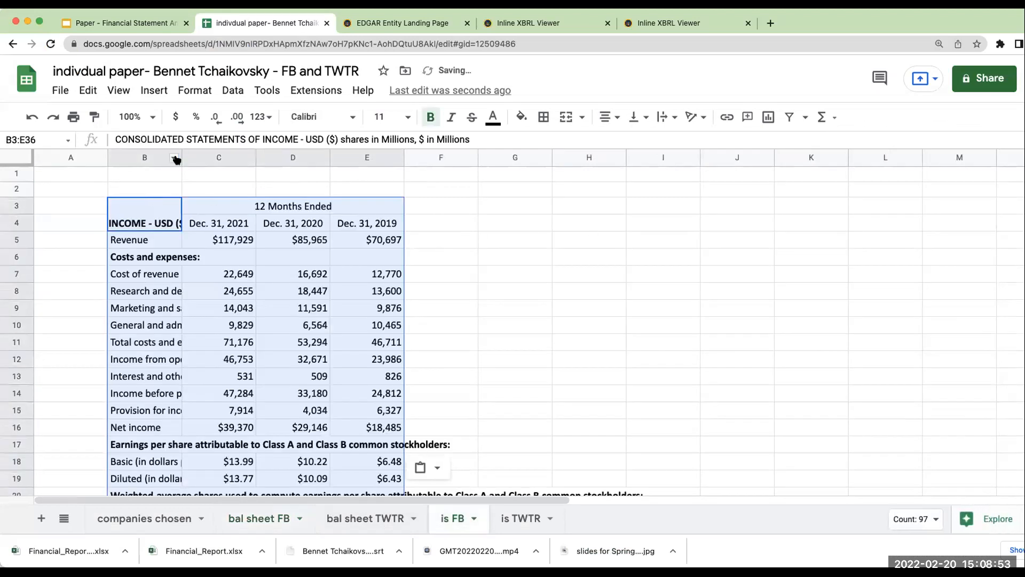
left_click_drag(180, 155, 278, 154)
left_click(688, 278)
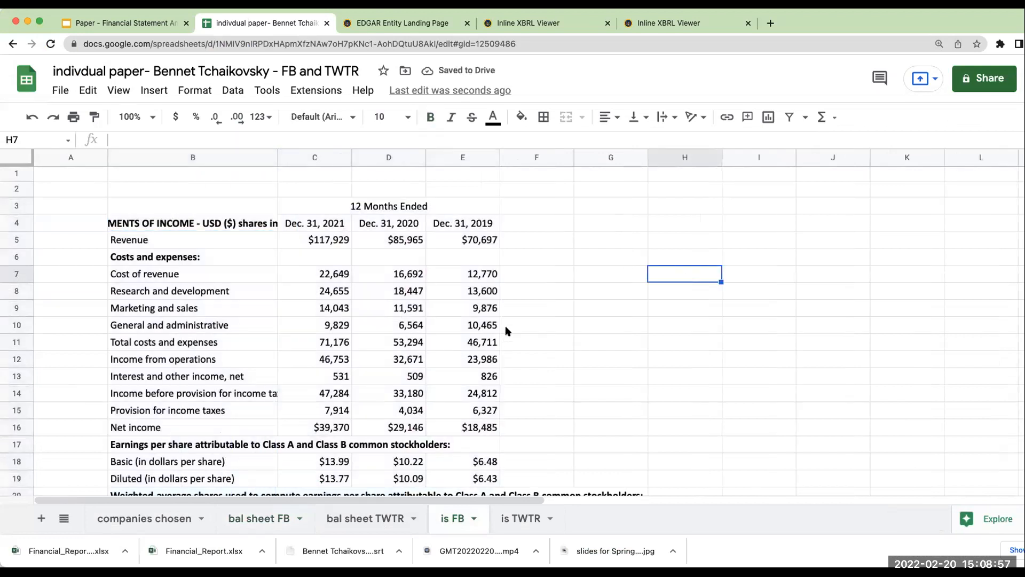
- Compare the revenue and cost of revenue in the is FB sheet with the consolidated statements of income in Meta's 10-K
scroll(352, 267, "down", 2)
left_click(335, 194)
scroll(363, 269, "up", 2)
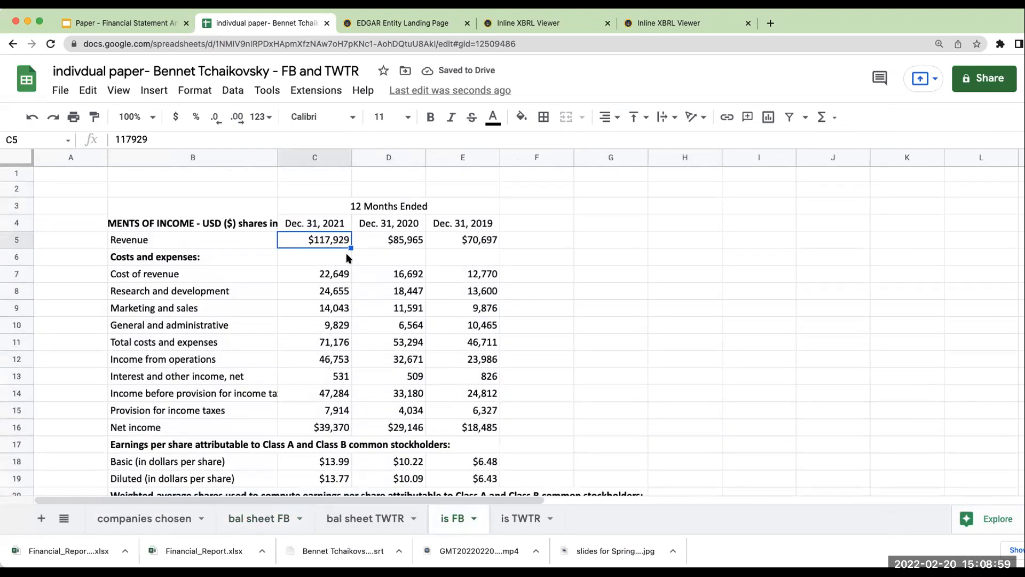
left_click(316, 274)
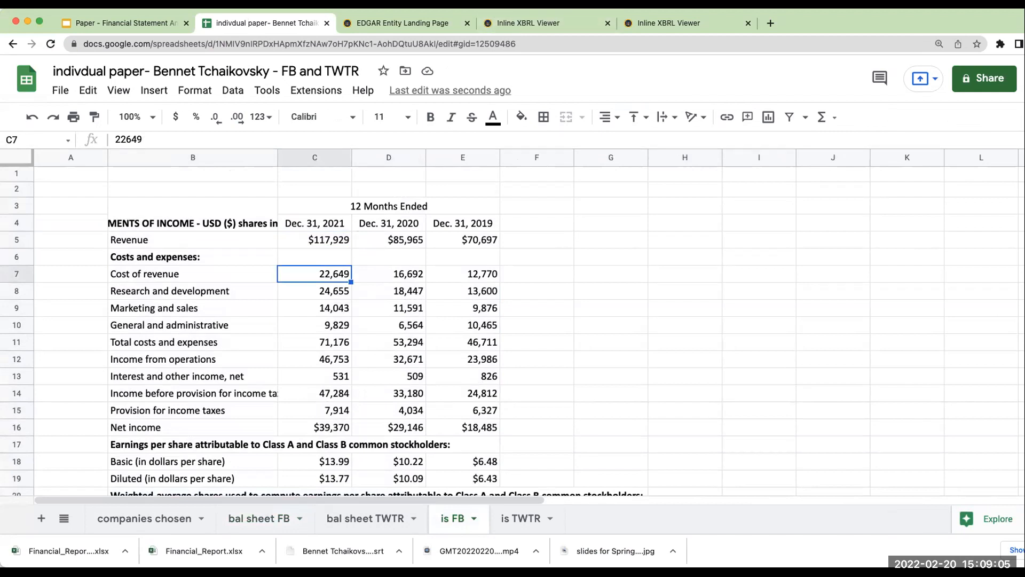
left_click(405, 23)
left_click(528, 23)
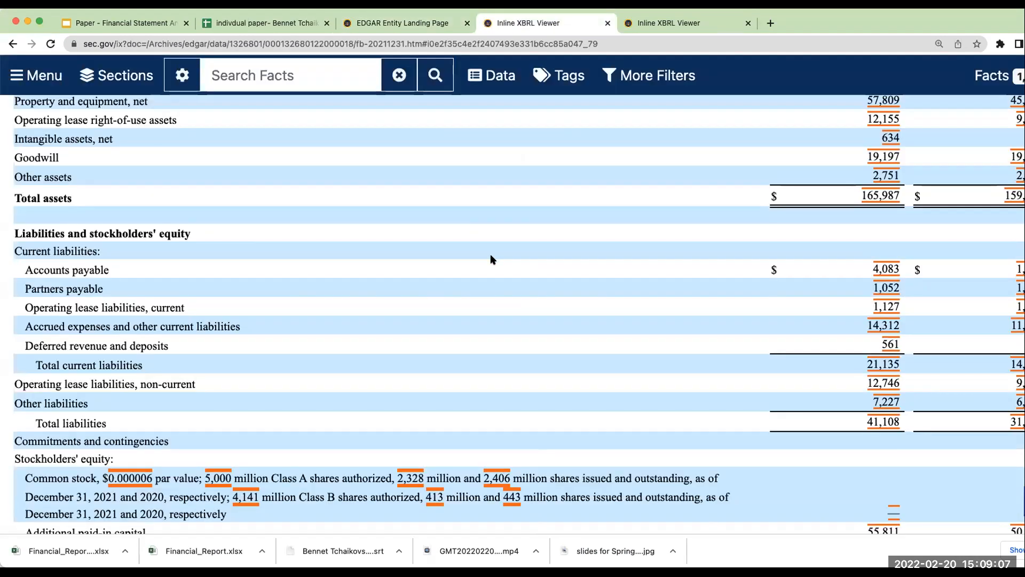
scroll(492, 260, "down", 15)
scroll(492, 260, "up", 6)
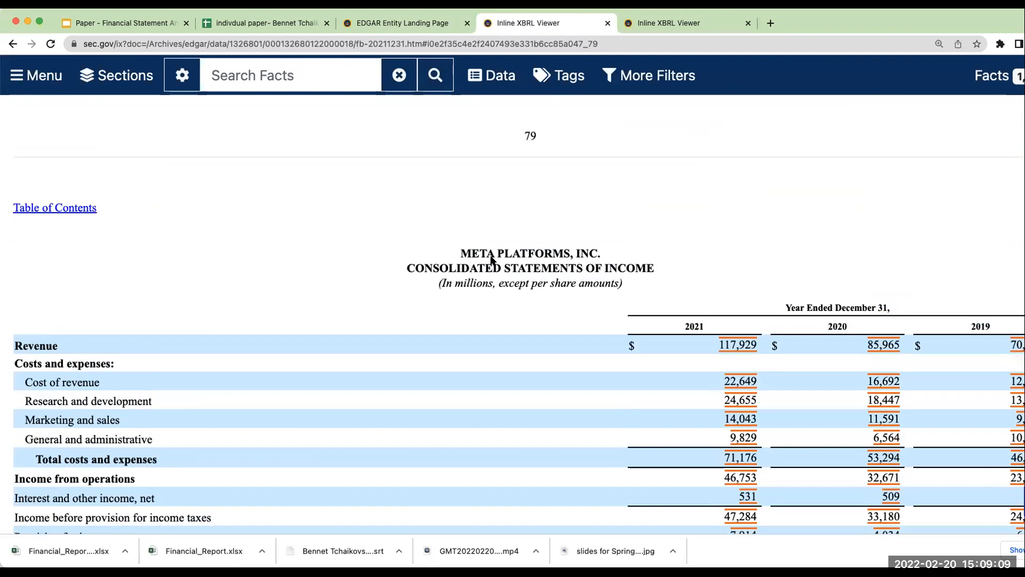
scroll(334, 339, "down", 2)
left_click_drag(765, 328, 661, 332)
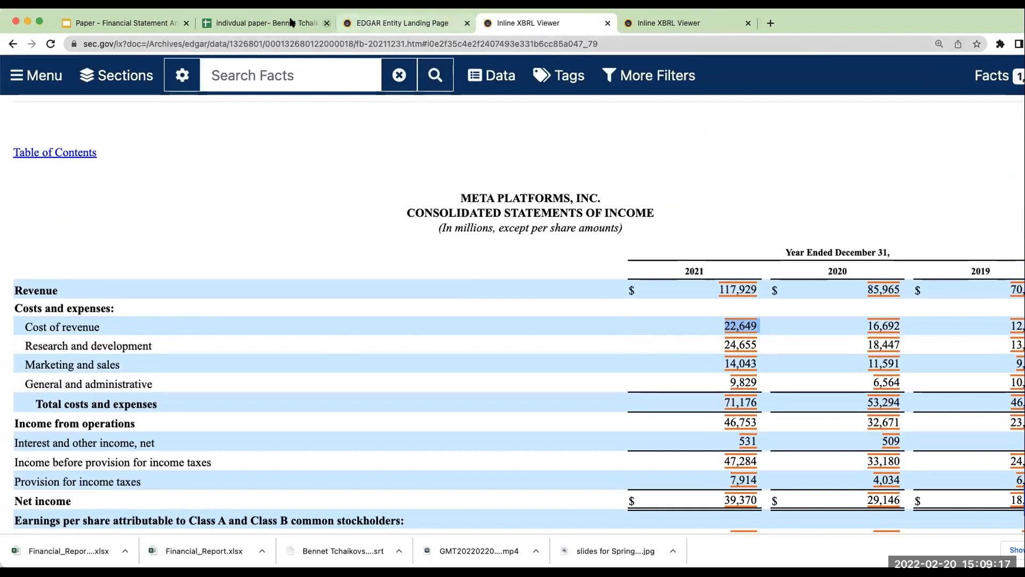
left_click(261, 23)
left_click_drag(326, 276, 328, 295)
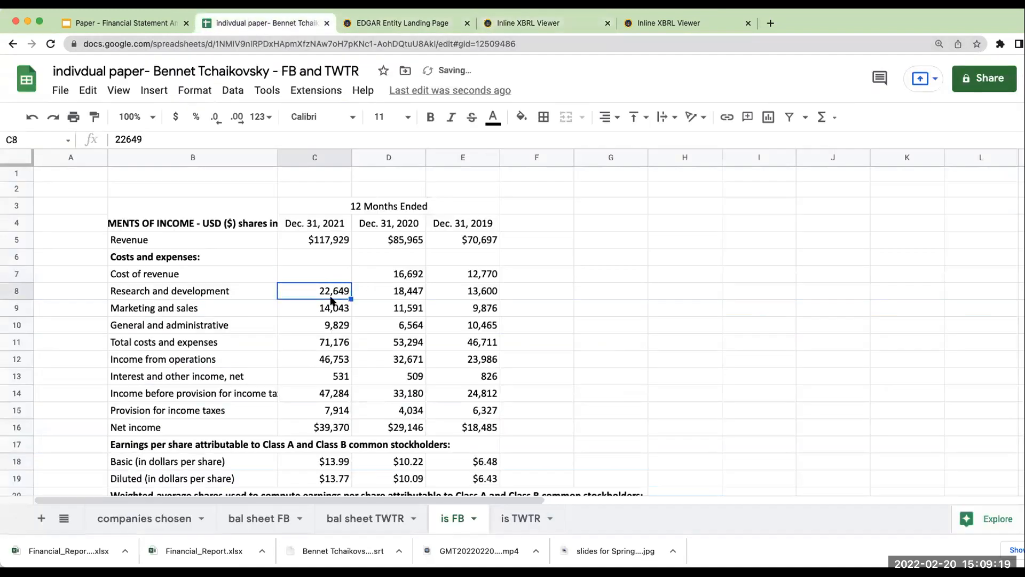
left_click(30, 116)
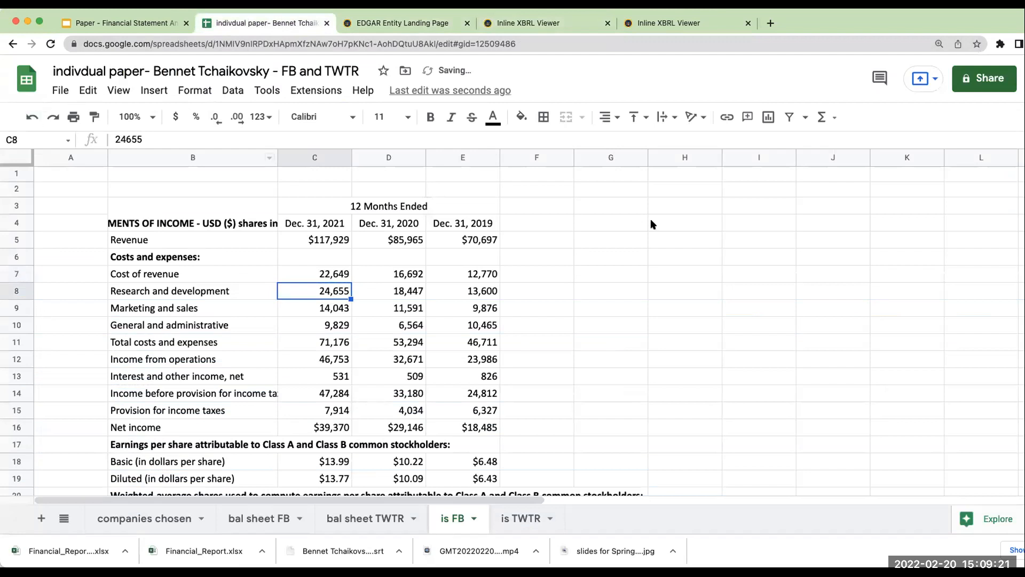
left_click(563, 231)
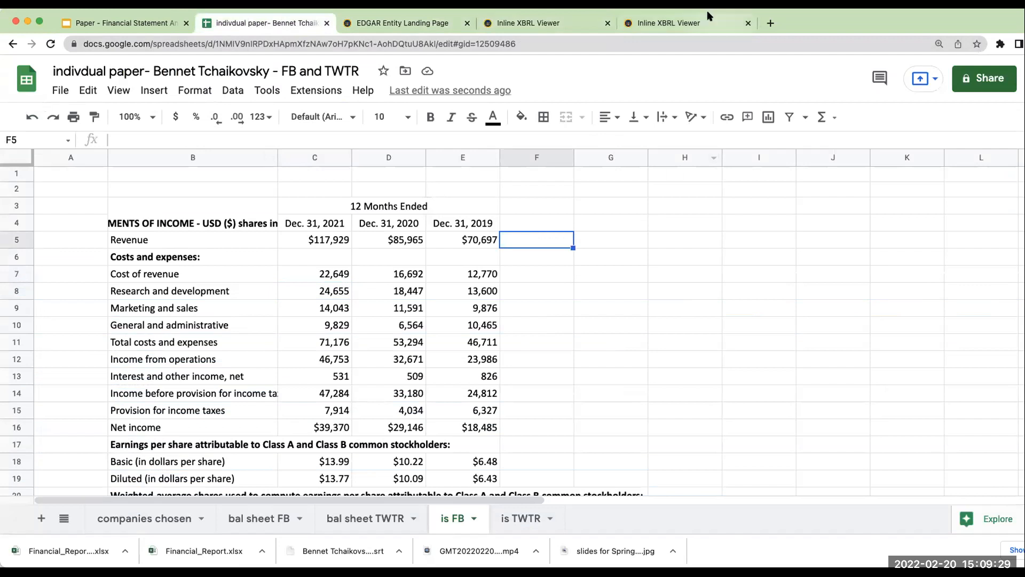
left_click(587, 321)
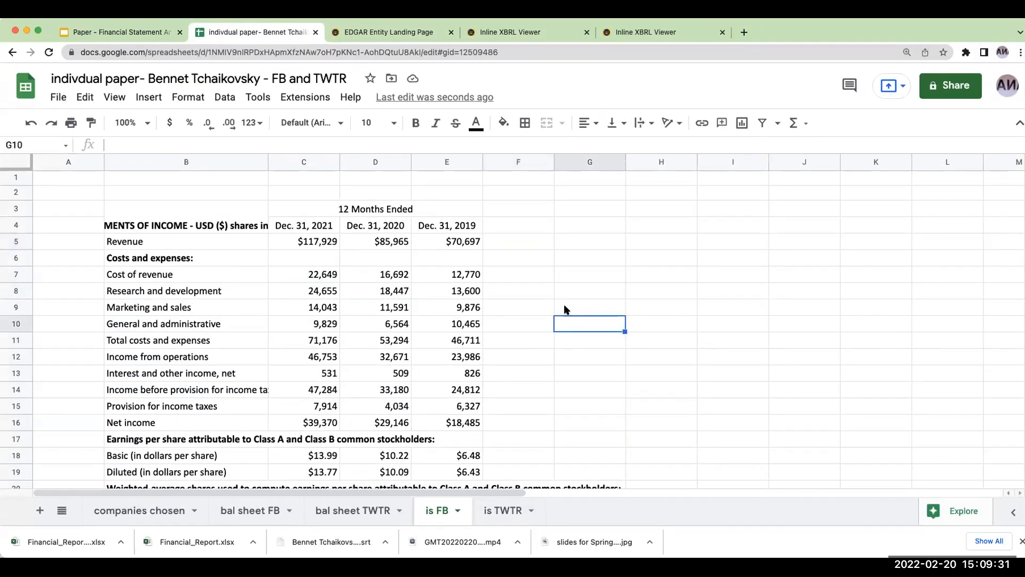
scroll(674, 398, "down", 4)
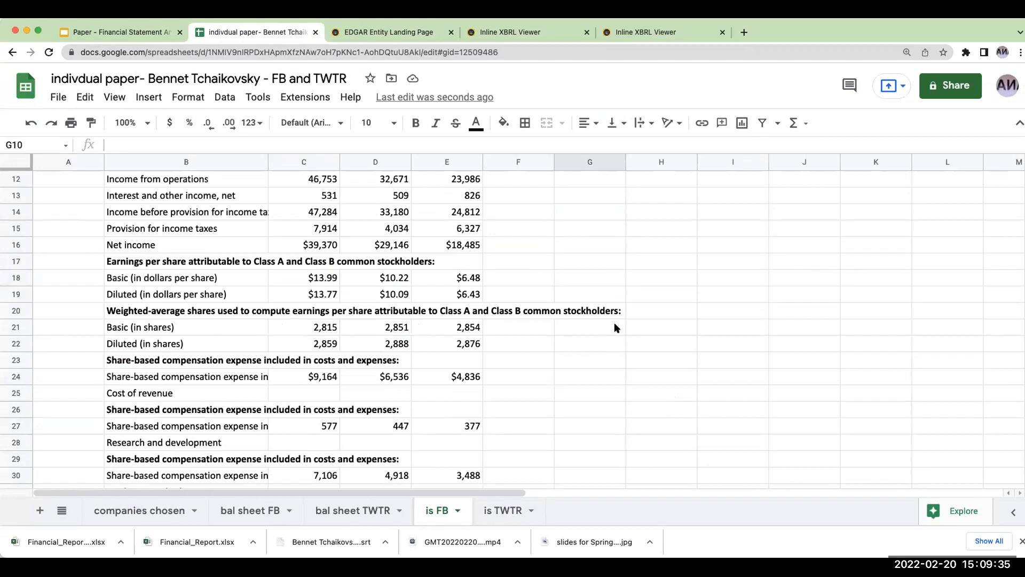
- In the bal sheet FB sheet, insert an empty column between the Dec. 31, 2021 and Dec. 31, 2020 figures
left_click(244, 510)
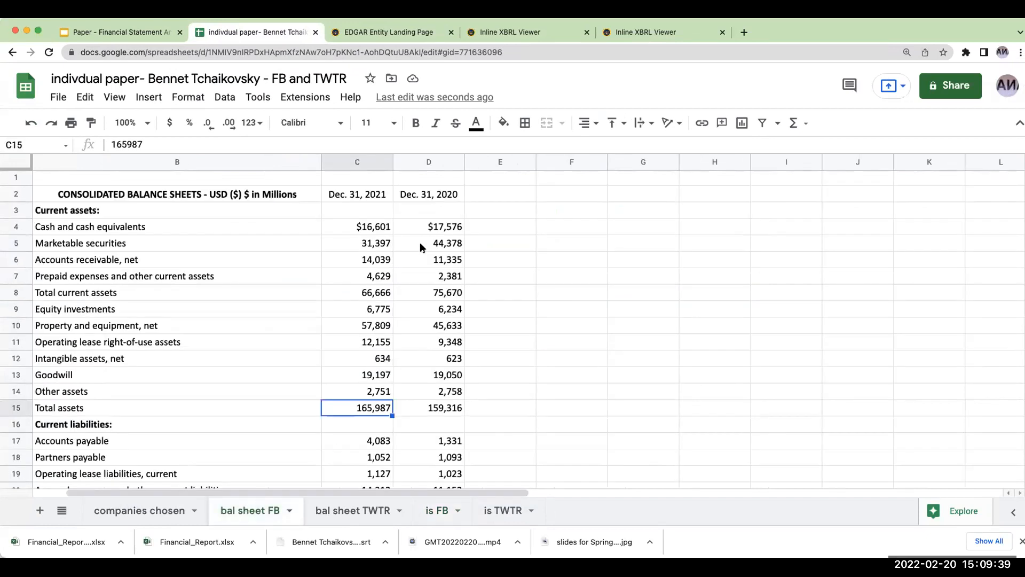
left_click(414, 163)
right_click(415, 163)
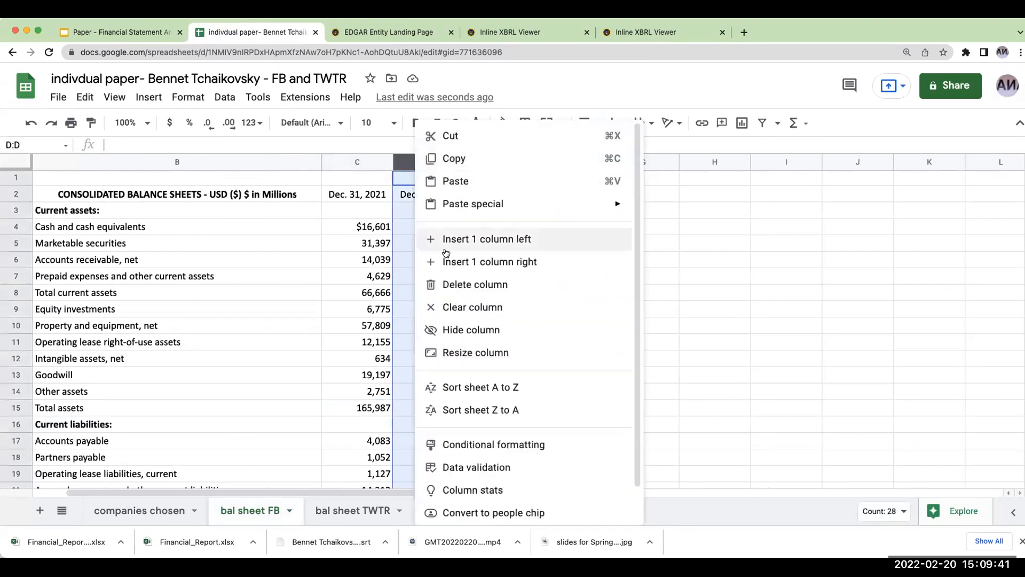
left_click(446, 249)
left_click(414, 231)
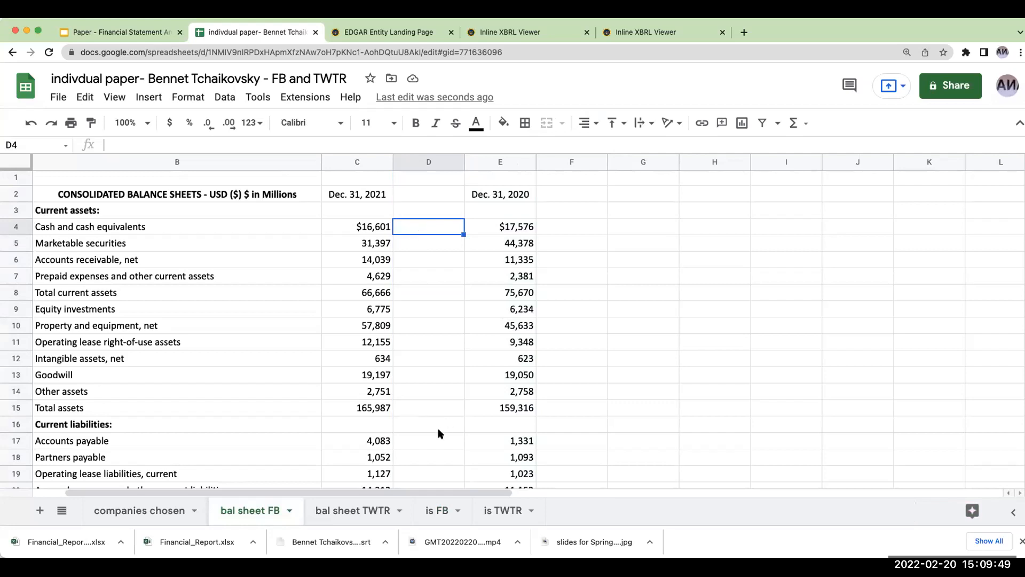
- Build a formula in D4 dividing Meta's 2021 cash and cash equivalents, C4, by total assets, C15
left_click(420, 404)
left_click(422, 233)
type("+")
key("Left")
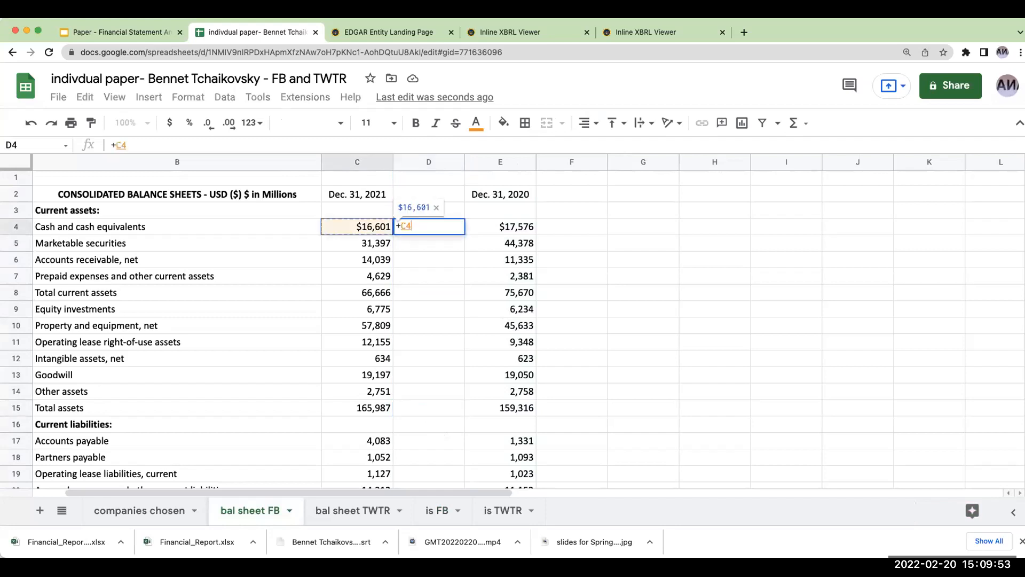
type("/")
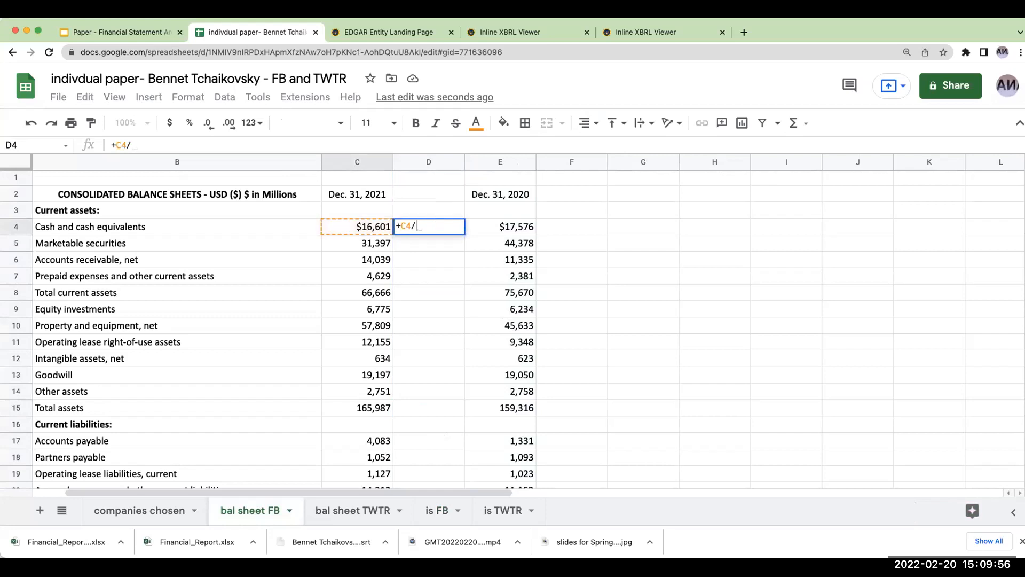
left_click(375, 411)
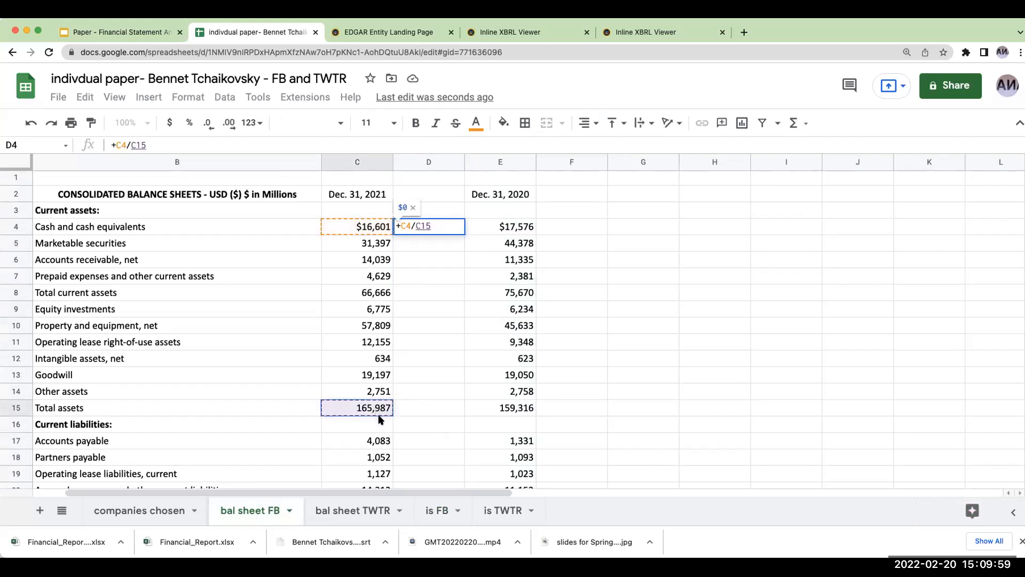
- Make the total assets reference in D4 absolute, giving =C4/$C$15, and format the cell as a percentage
left_click(147, 145)
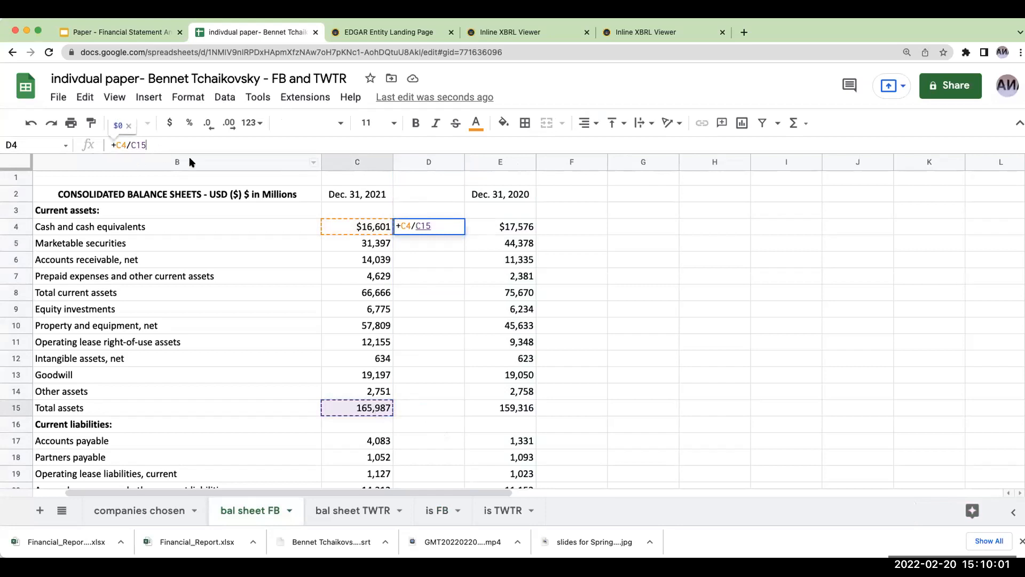
key("Left")
key("Left")
key("Left")
type("$")
key("Right")
type("$")
key("Return")
key("Up")
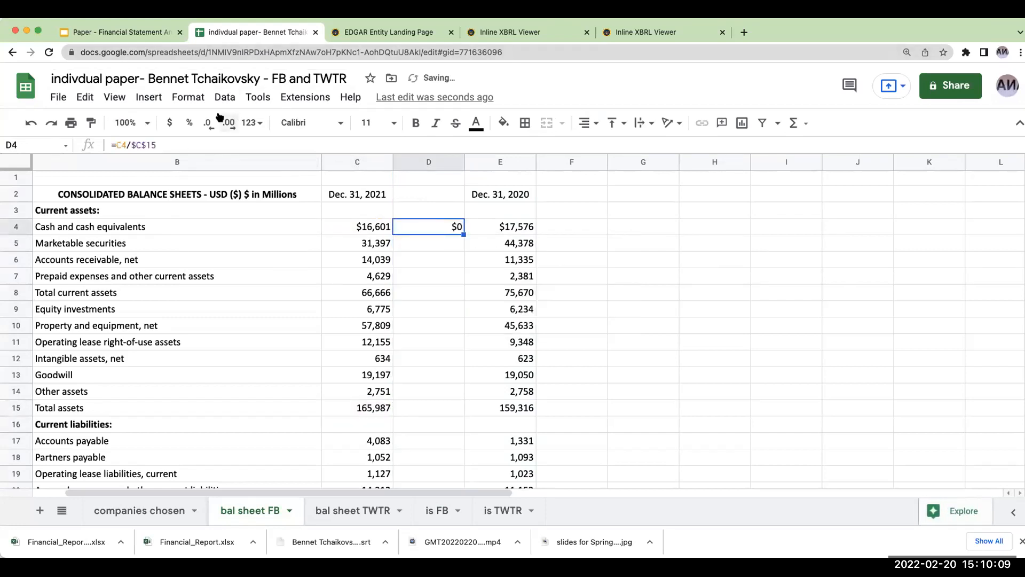
left_click(188, 124)
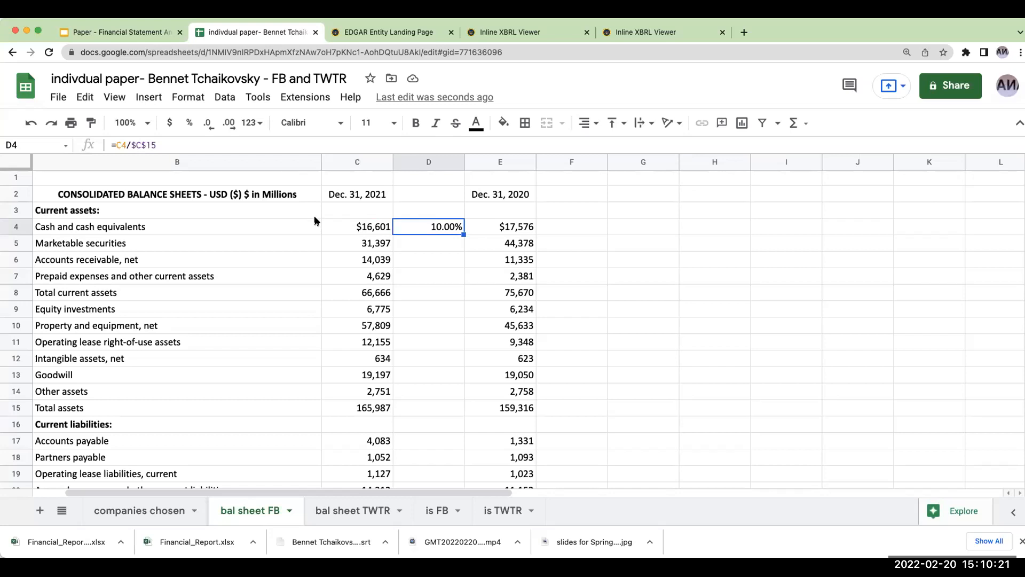
- Copy the percentage formula in D4 to the remaining 2021 asset rows, D5:D15
left_click(361, 228)
left_click(364, 244)
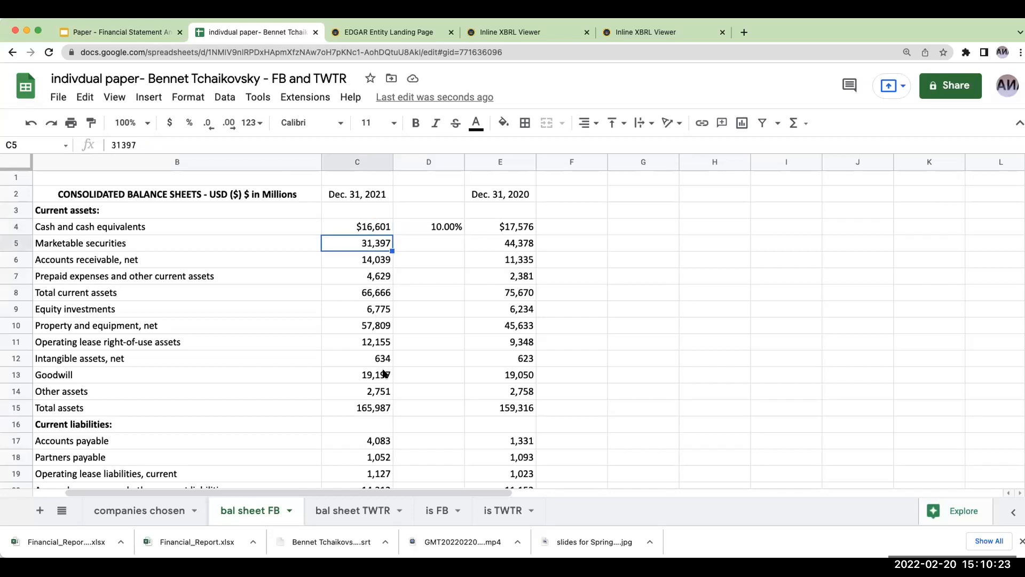
left_click(375, 406)
left_click(426, 230)
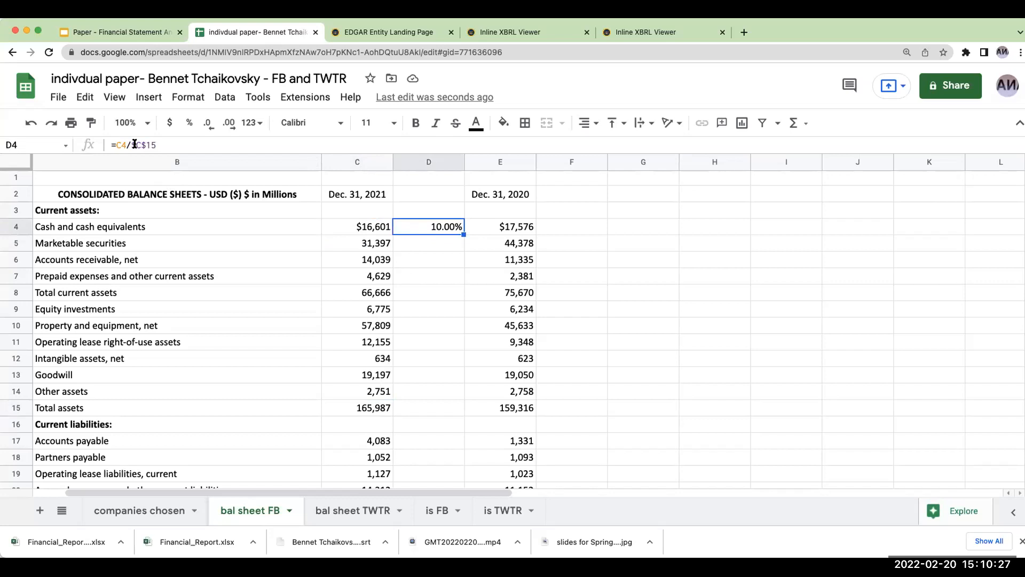
left_click_drag(424, 248, 423, 395)
type("18.92% 8.46% 2.79% 40.16% 4.08% 34.83% 7.32% 0.38% 11.57% 1.66% 100.00%")
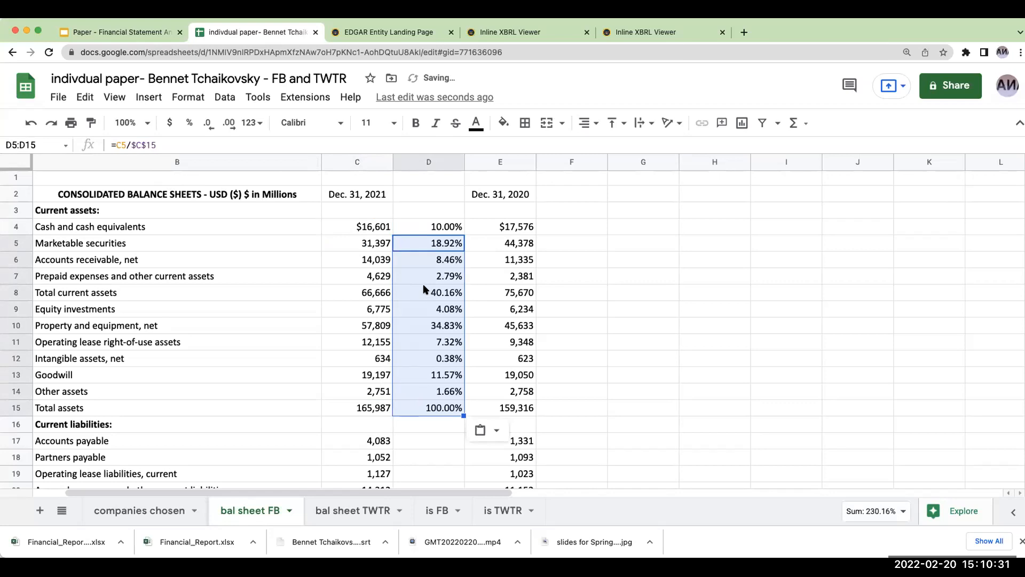
- Paste the same percentage formula into the 2021 liabilities rows D17:D25 and the stockholders' equity rows D28:D33
scroll(424, 289, "down", 2)
scroll(421, 290, "down", 3)
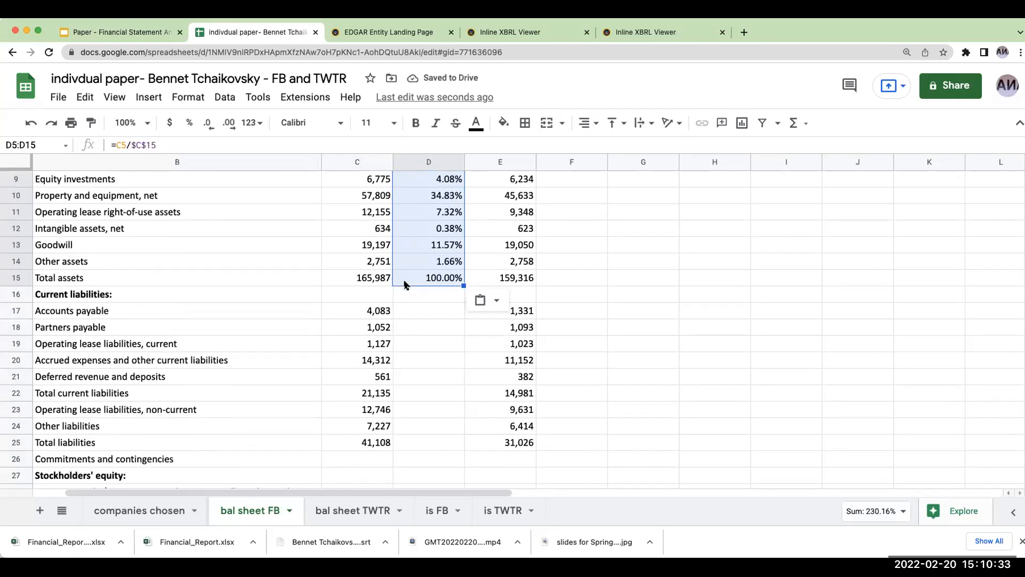
left_click_drag(409, 295, 418, 427)
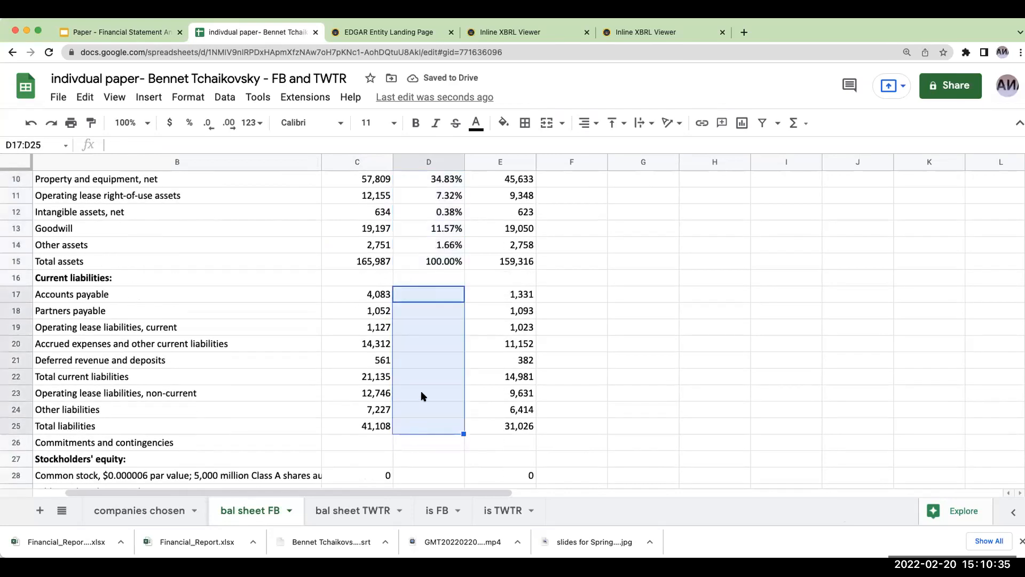
key("super+v")
scroll(385, 322, "down", 5)
left_click_drag(409, 230, 411, 318)
type("0.00% 33.62% -0.42% 42.03% 75.23% 100.00%")
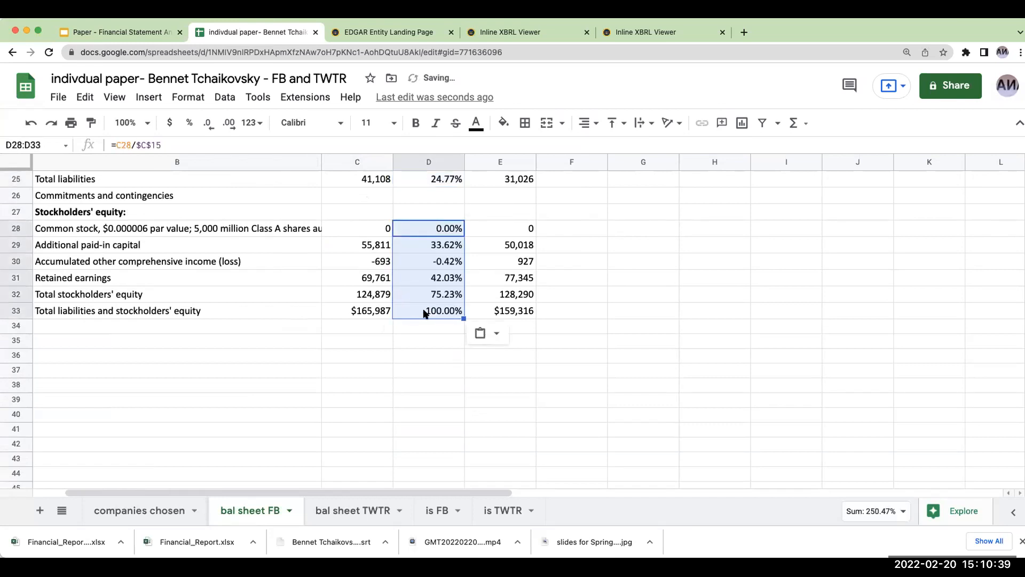
scroll(425, 313, "up", 10)
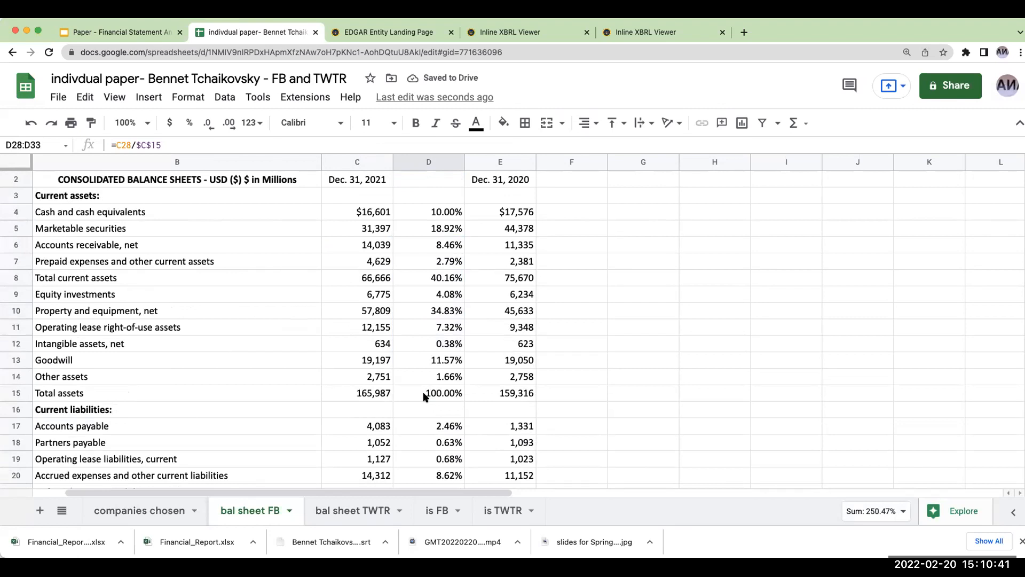
- Enter =E4/$E$15 in F4 for Meta's 2020 cash as a share of total assets and format it as a percentage
left_click(563, 211)
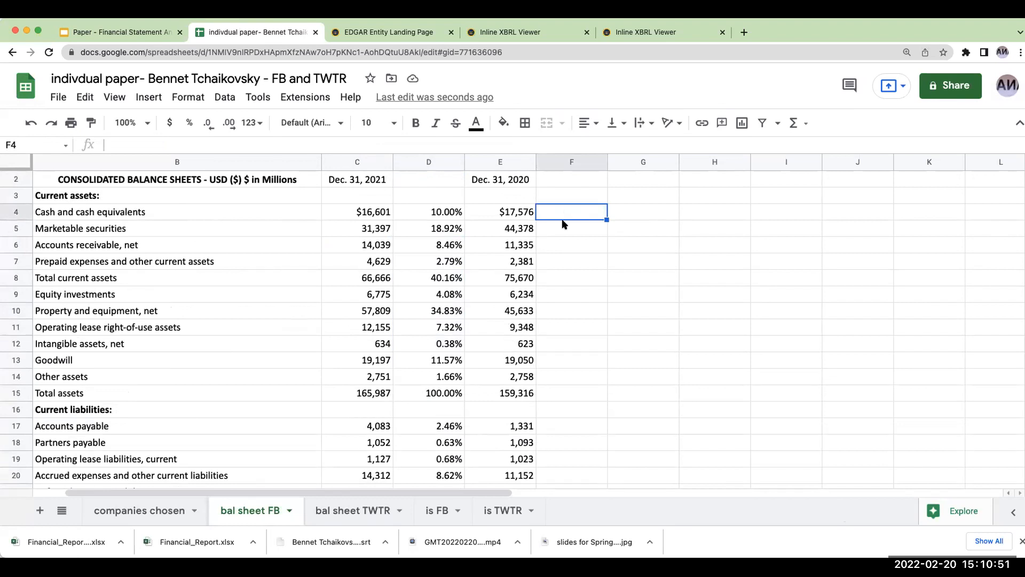
type("+")
type("/")
left_click(529, 393)
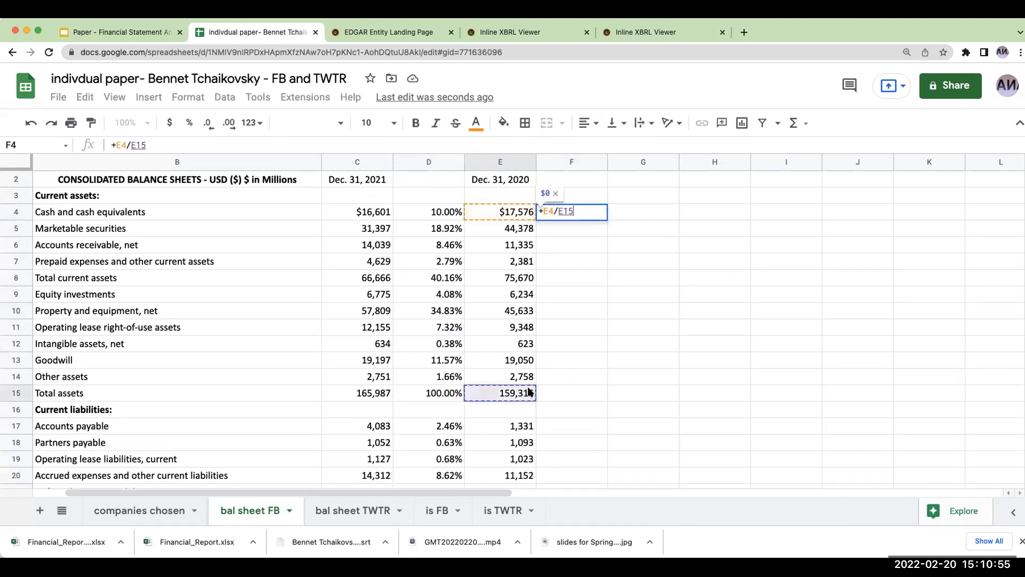
left_click(129, 145)
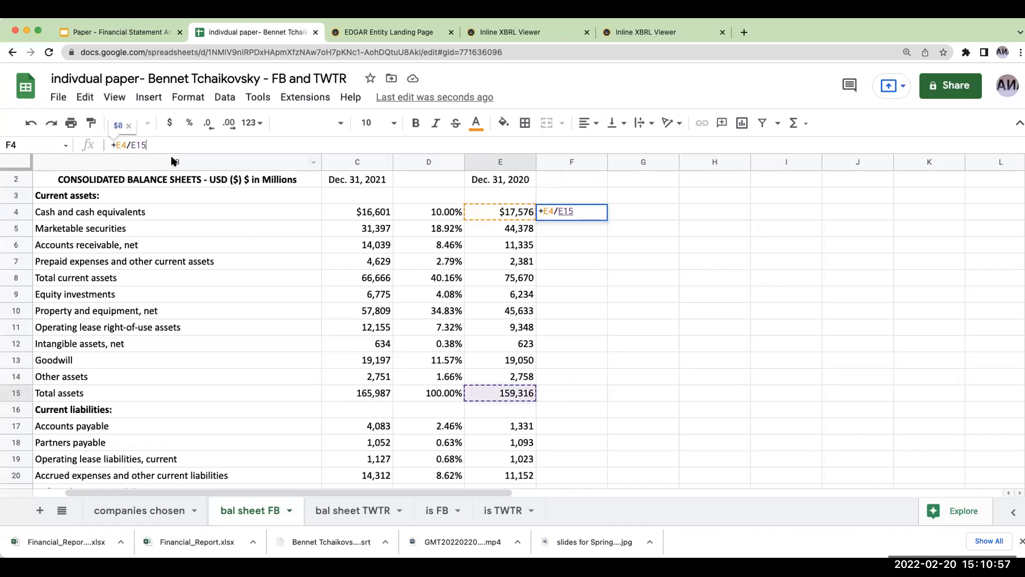
type("$")
key("Right")
type("$")
key("Return")
left_click(599, 212)
left_click(187, 122)
- Copy the F4 percentage formula to the 2020 asset, liability and equity rows F5:F15, F17:F25 and F28:F33
key("ctrl+c")
left_click_drag(572, 229, 569, 389)
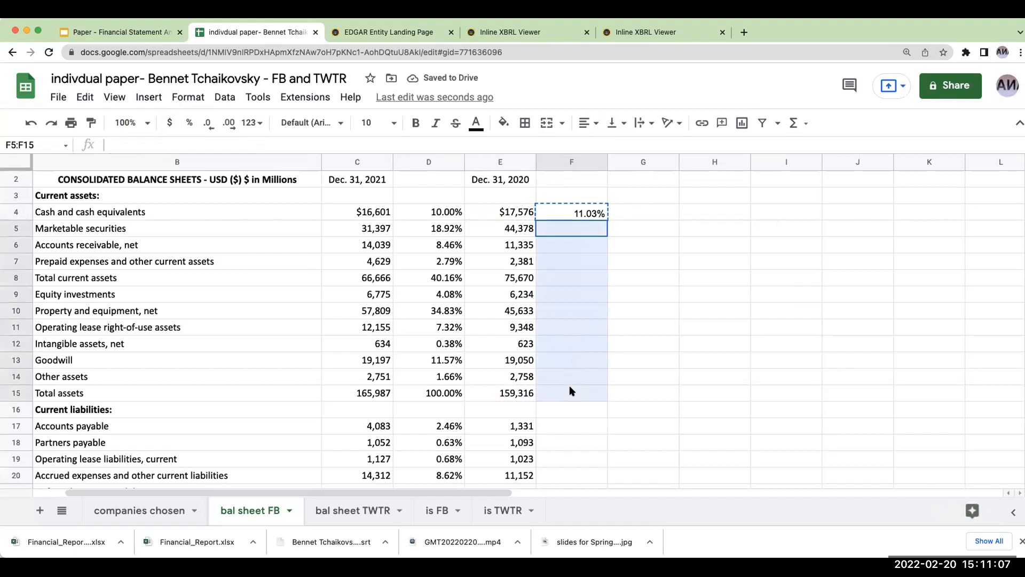
key("ctrl+v")
scroll(631, 332, "down", 3)
left_click_drag(558, 296, 558, 426)
key("ctrl+v")
scroll(648, 365, "down", 4)
left_click_drag(558, 279, 555, 355)
key("ctrl+v")
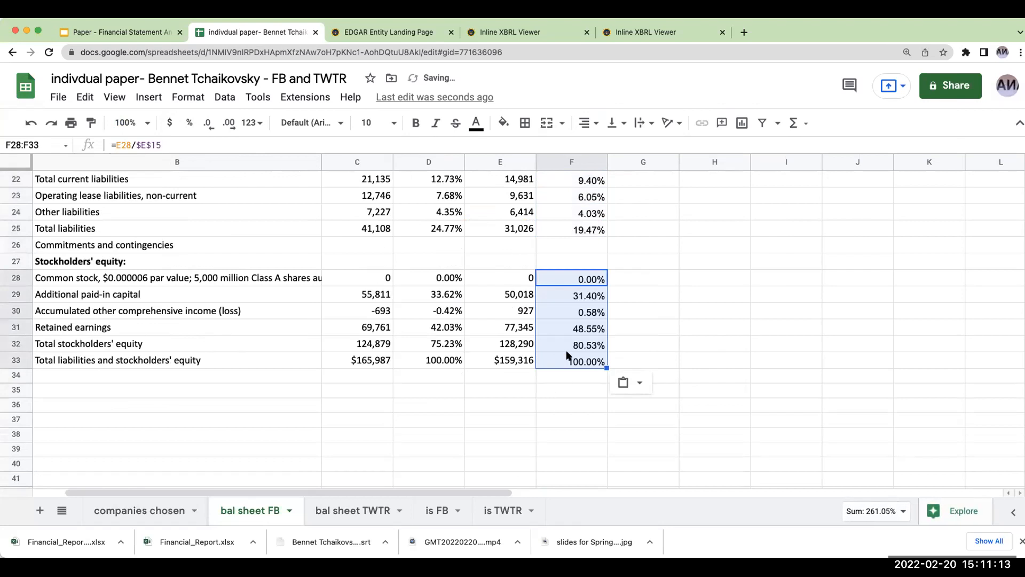
scroll(567, 355, "up", 2)
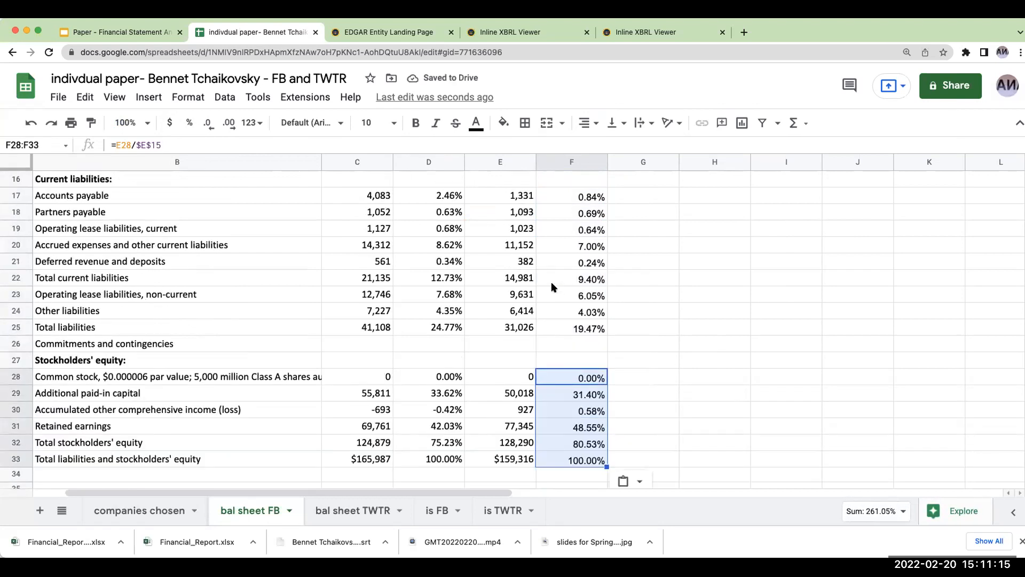
scroll(553, 288, "up", 5)
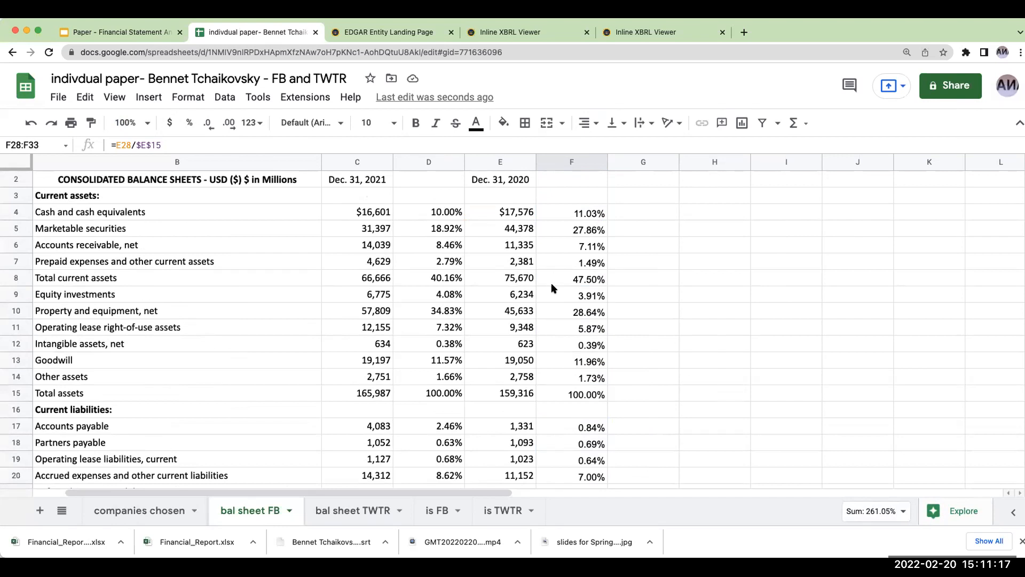
- In the bal sheet TWTR sheet, insert an empty column between the Dec. 31, 2021 and Dec. 31, 2020 figures, using bal sheet FB as reference
left_click(363, 508)
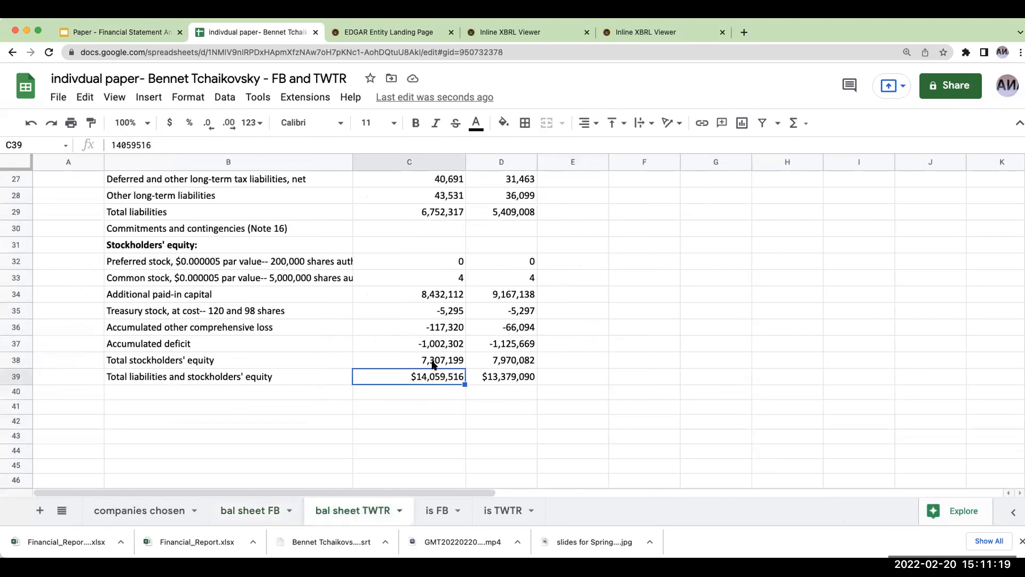
scroll(432, 363, "up", 9)
right_click(495, 163)
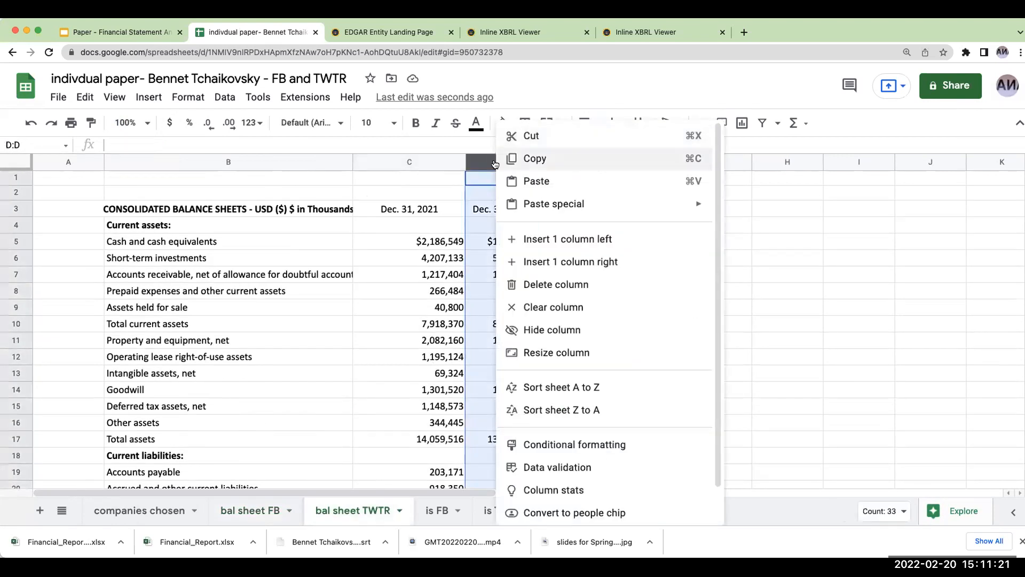
left_click(526, 239)
left_click(488, 245)
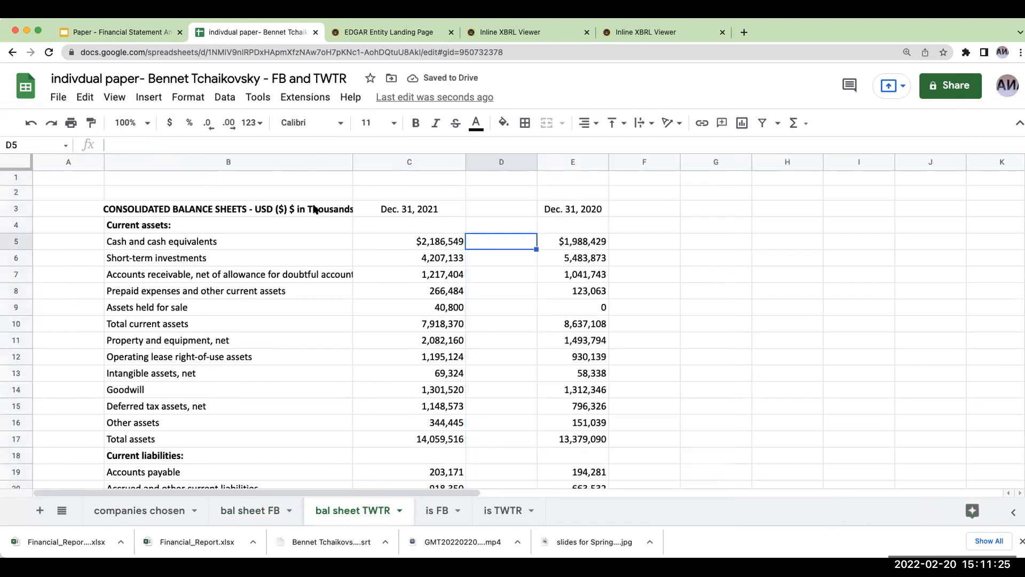
left_click(250, 510)
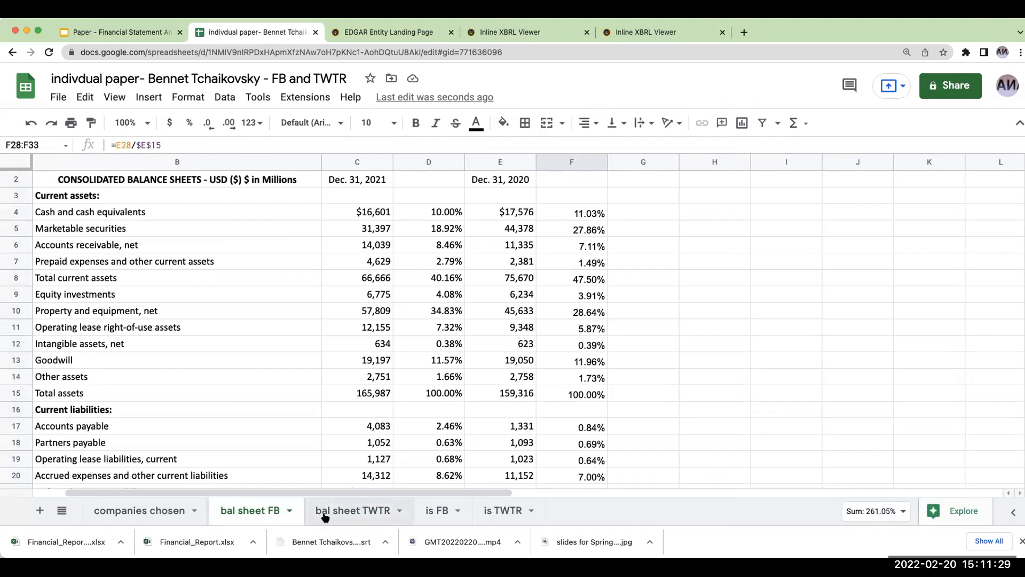
left_click(324, 512)
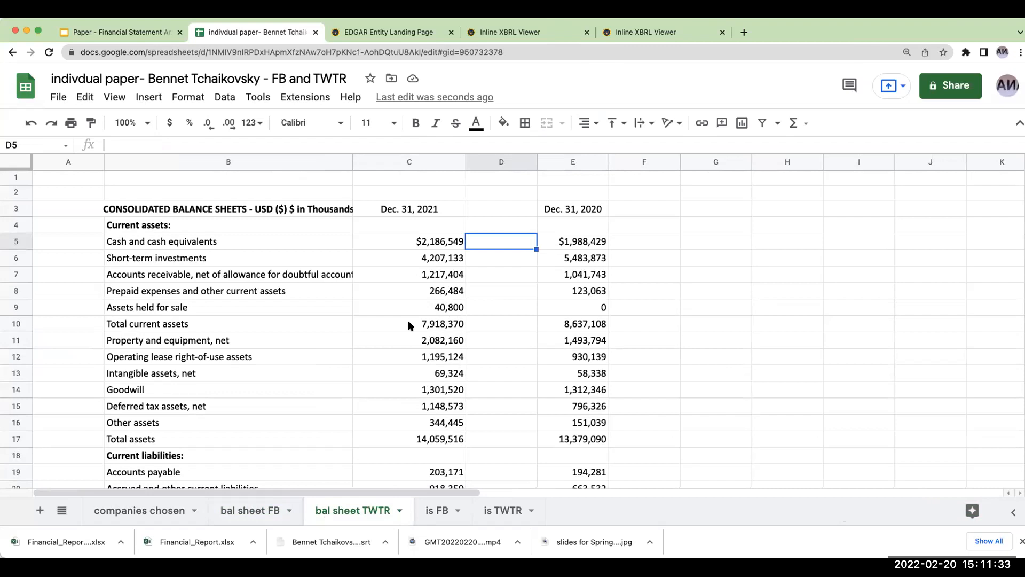
- Enter =C5/$C$17 in D5 for Twitter's 2021 cash as a share of total assets and format it as a percentage
type("+")
key("Left")
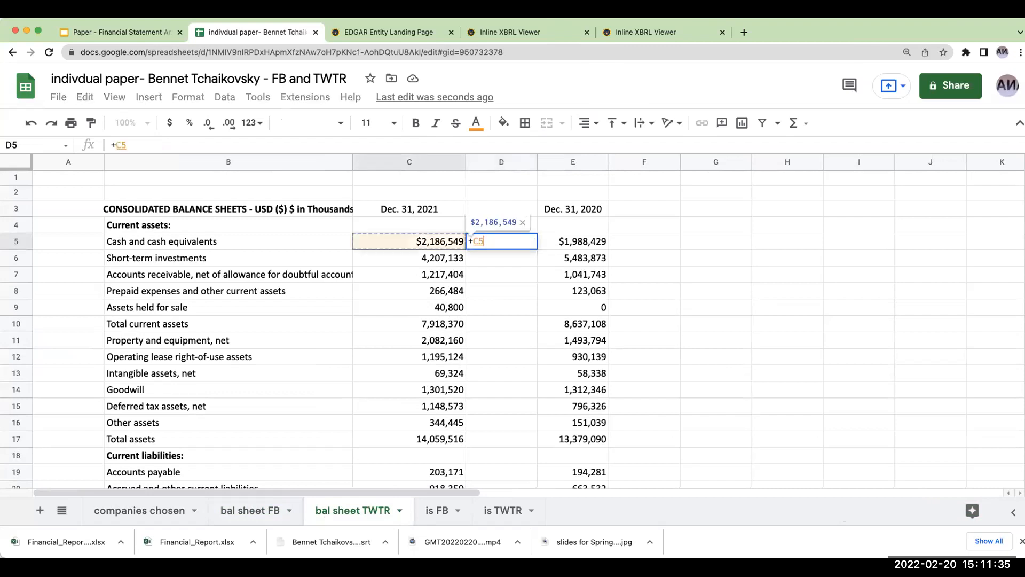
type("/")
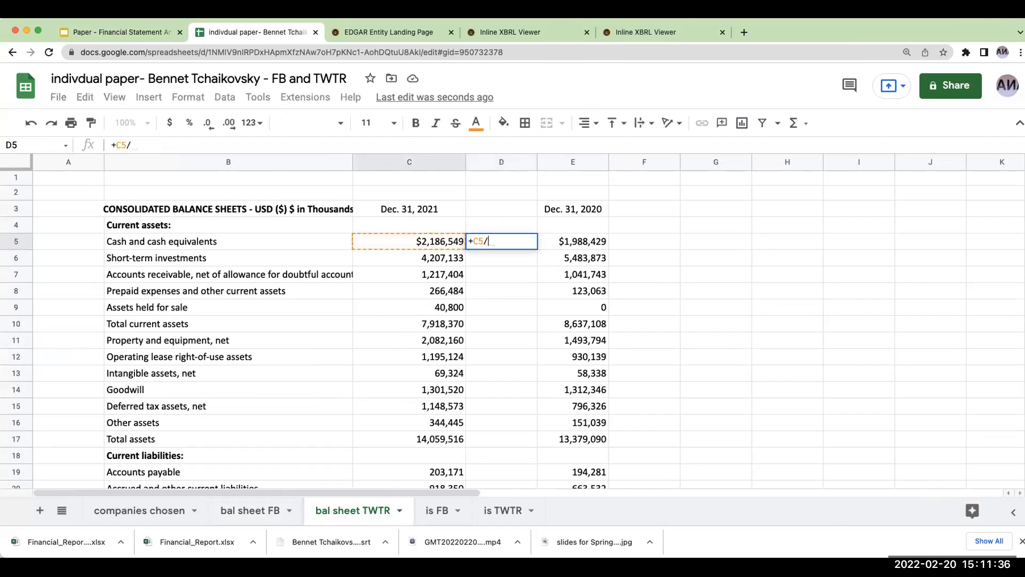
left_click(441, 440)
left_click(147, 145)
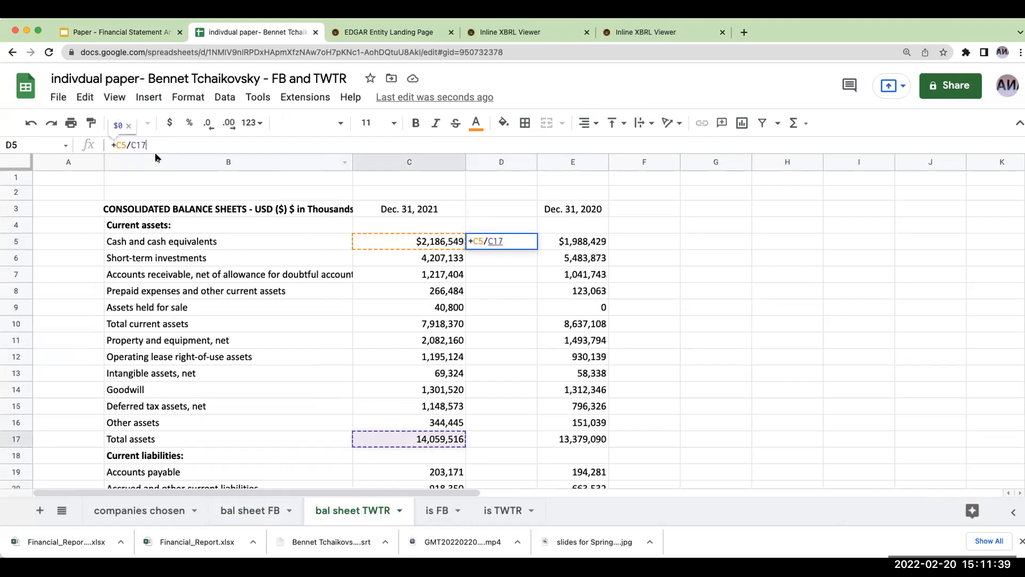
left_click(131, 145)
type("$")
key("Right")
type("$")
key("Return")
key("Up")
left_click(183, 123)
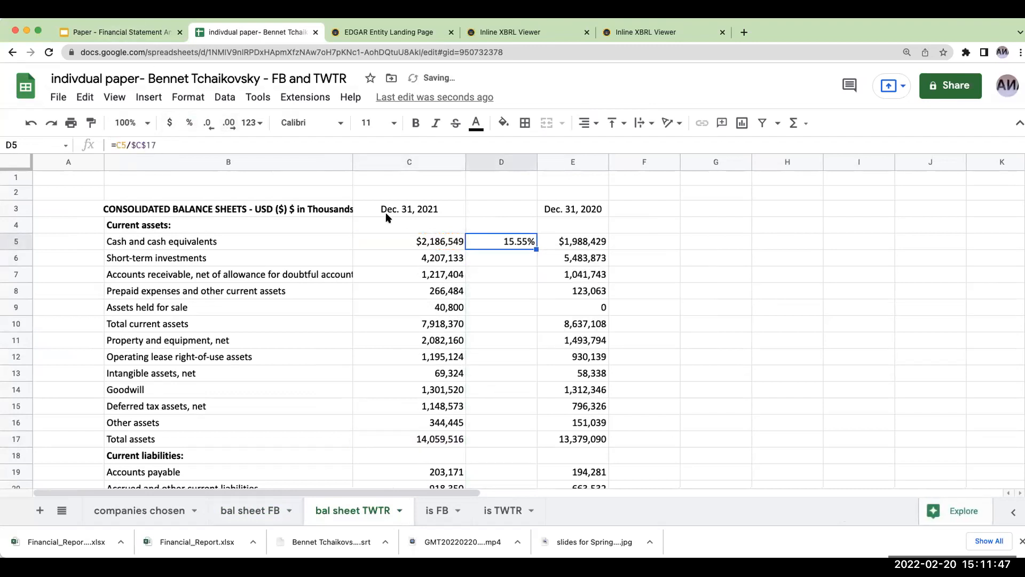
- Copy Twitter's D5 percentage formula to the 2021 asset, liability and equity rows D6:D17, D19:D29 and D32:D39
key("ctrl+c")
left_click_drag(503, 258, 510, 431)
key("ctrl+v")
scroll(502, 312, "down", 4)
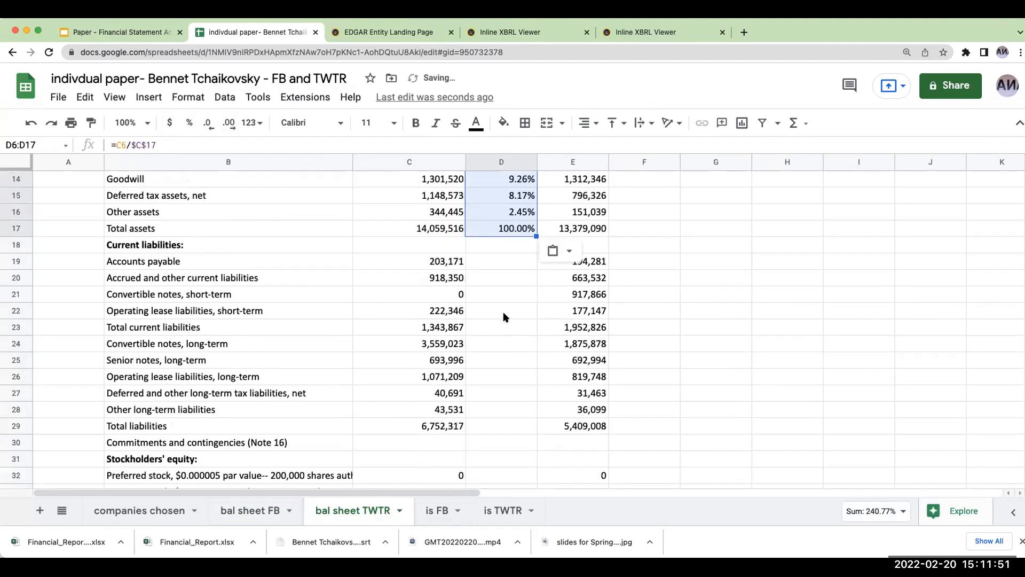
left_click_drag(494, 264, 495, 419)
key("ctrl+v")
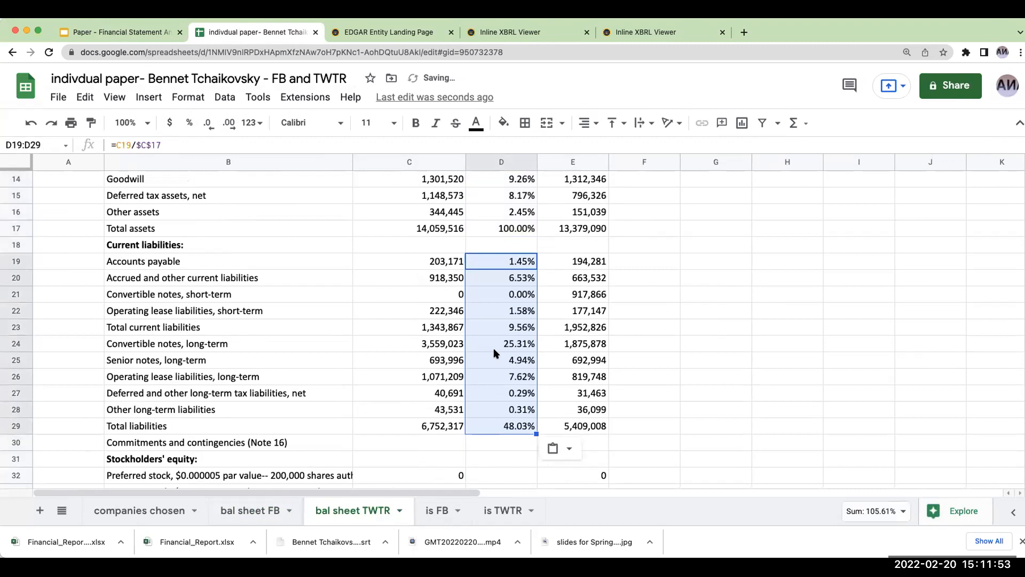
scroll(494, 342, "down", 3)
left_click_drag(492, 343, 488, 456)
key("ctrl+v")
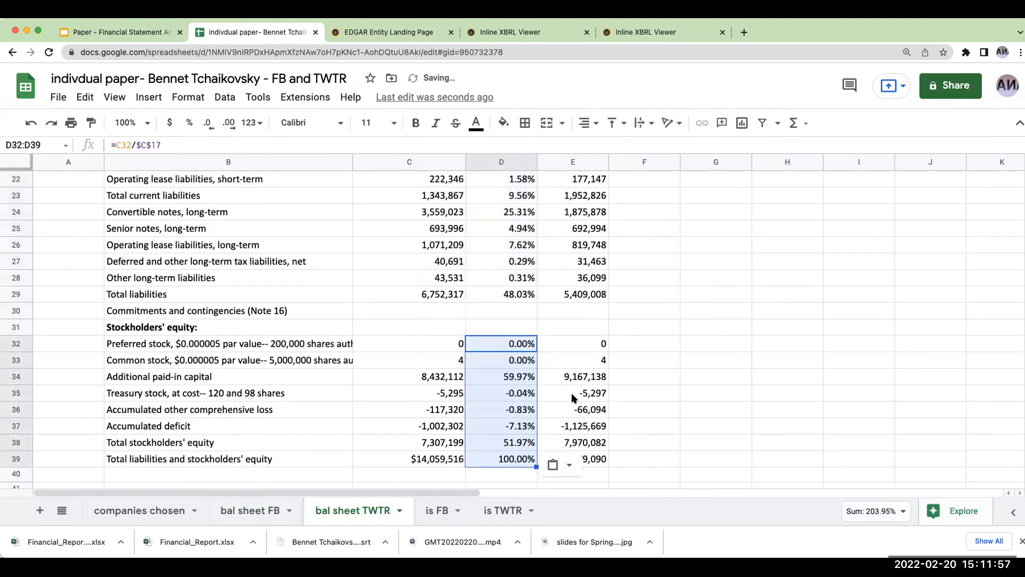
- Enter =E5/$E$17 in F5 for Twitter's 2020 cash as a share of total assets and format it as a percentage
scroll(571, 392, "up", 7)
left_click(628, 239)
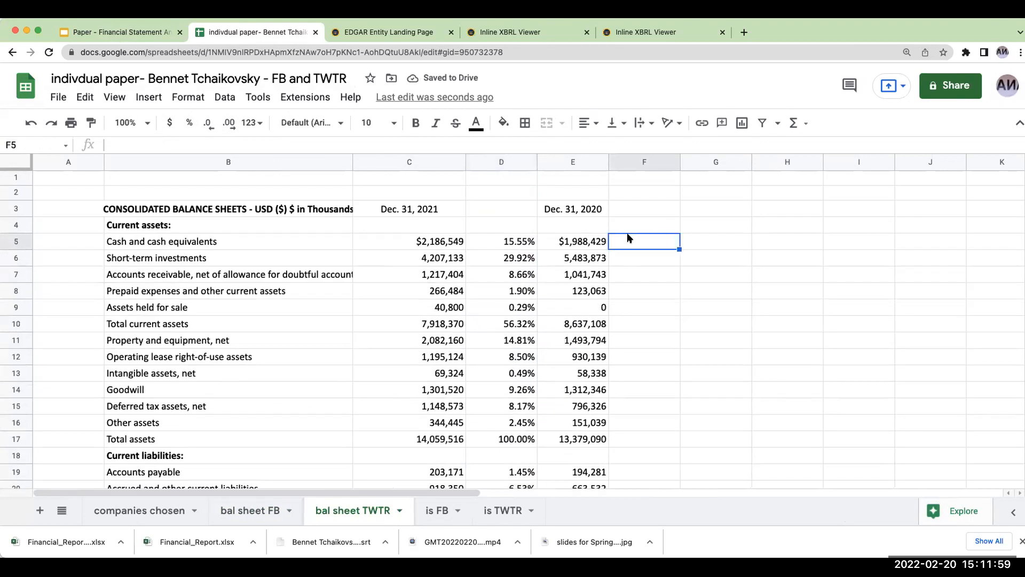
type("+E5/")
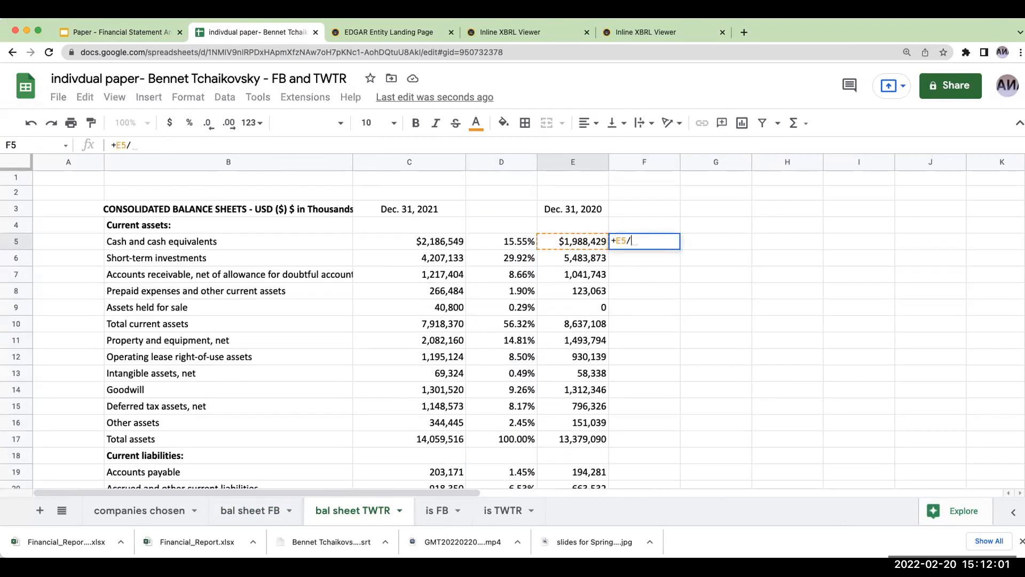
left_click(579, 438)
key("Return")
key("Up")
left_click(132, 145)
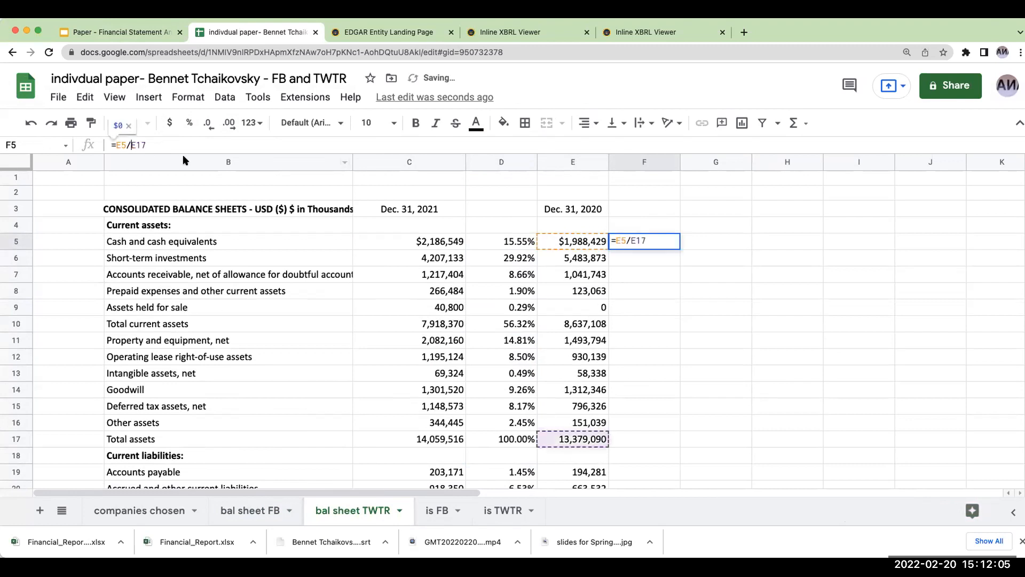
type("$E")
type("$")
key("Return")
key("Up")
left_click(187, 122)
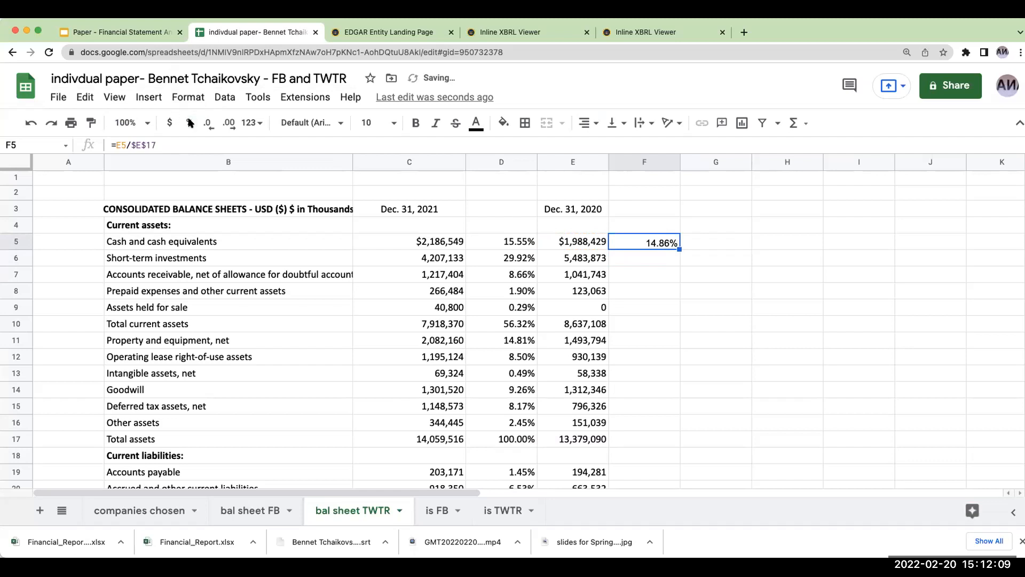
- Copy Twitter's F5 percentage formula to the 2020 asset, liability and equity rows F6:F17, F19:F29 and F32:F39
key("super+c")
left_click_drag(655, 261, 640, 432)
key("super+v")
scroll(725, 368, "down", 1)
scroll(725, 369, "down", 2)
left_click_drag(645, 310, 639, 472)
key("super+v")
scroll(661, 418, "down", 3)
left_click_drag(644, 344, 639, 460)
key("super+v")
left_click(750, 383)
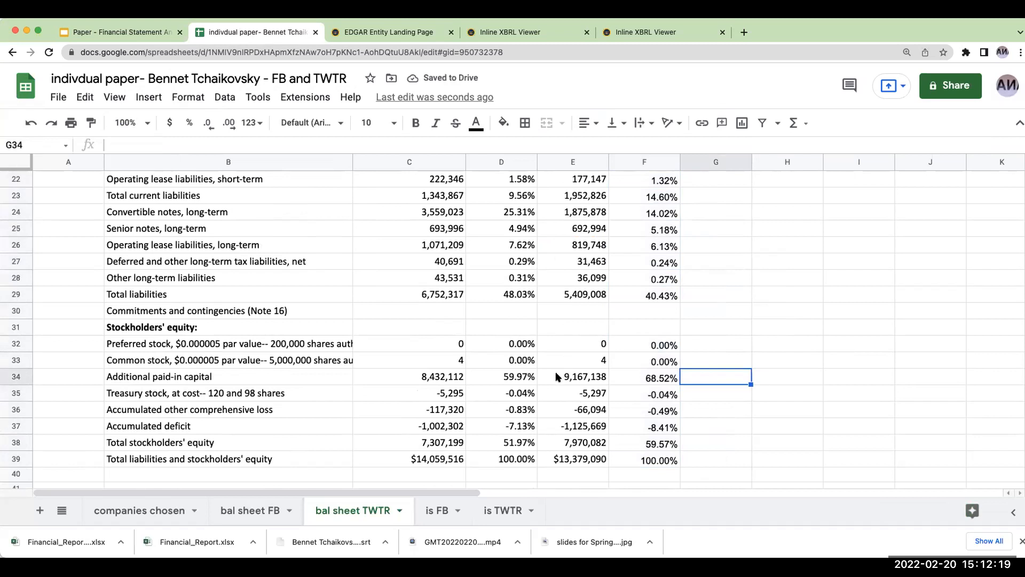
- In the is FB sheet, delete rows 17 to 37, the per-share and share-based compensation data below net income
left_click(433, 511)
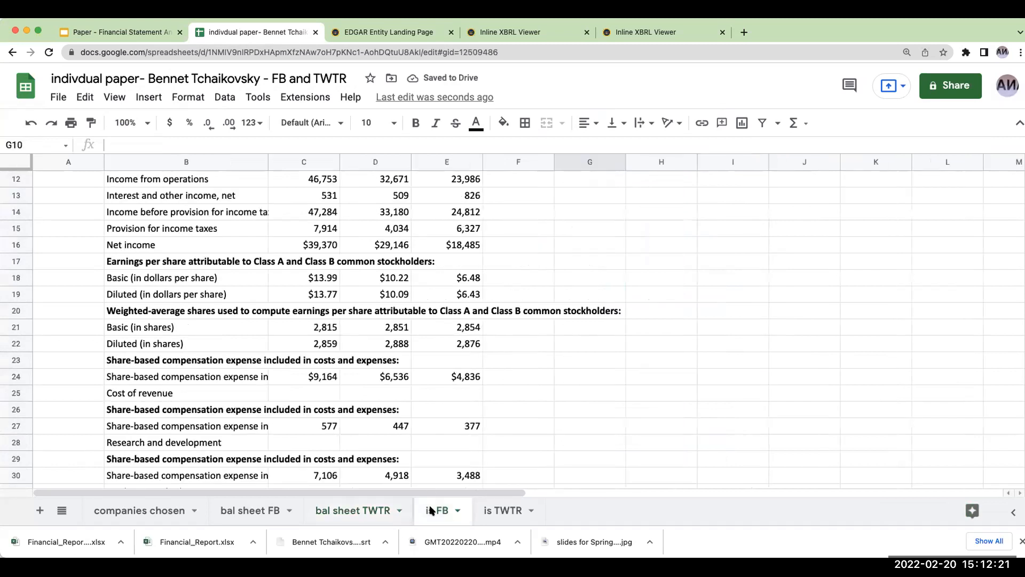
scroll(376, 364, "down", 3)
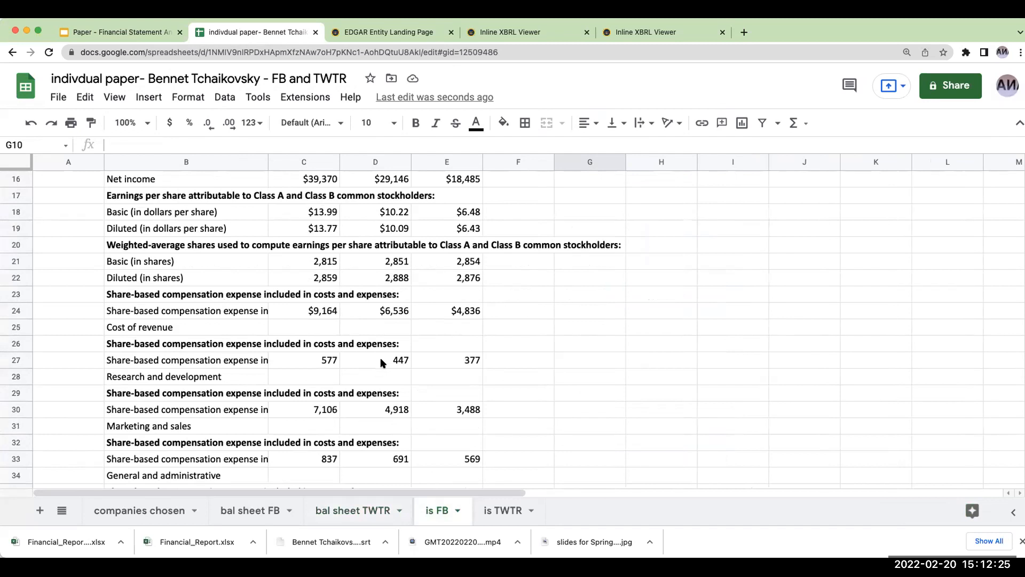
scroll(386, 359, "up", 1)
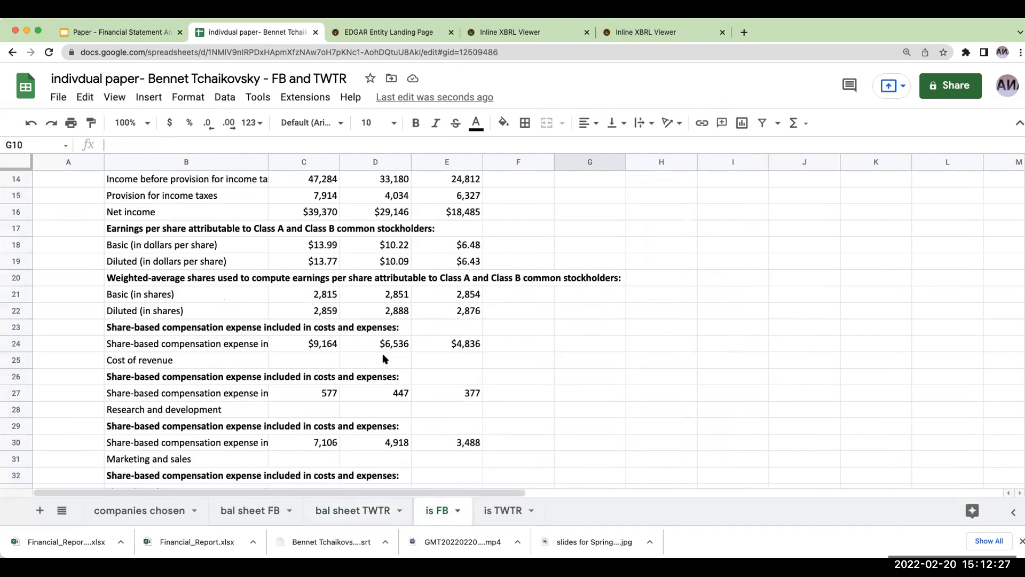
scroll(384, 359, "up", 1)
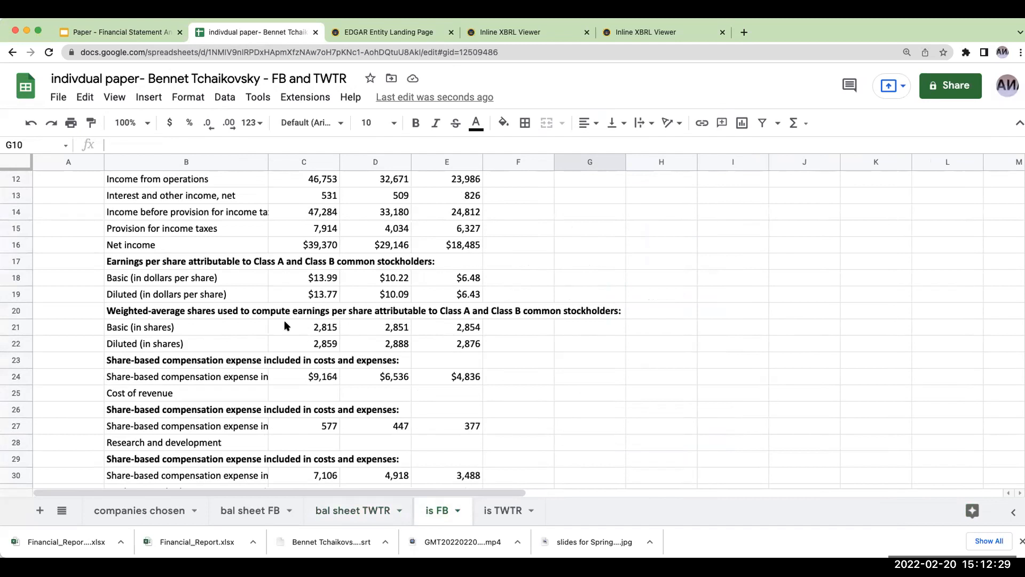
left_click(59, 263)
left_click_drag(22, 261, 96, 427)
right_click(179, 426)
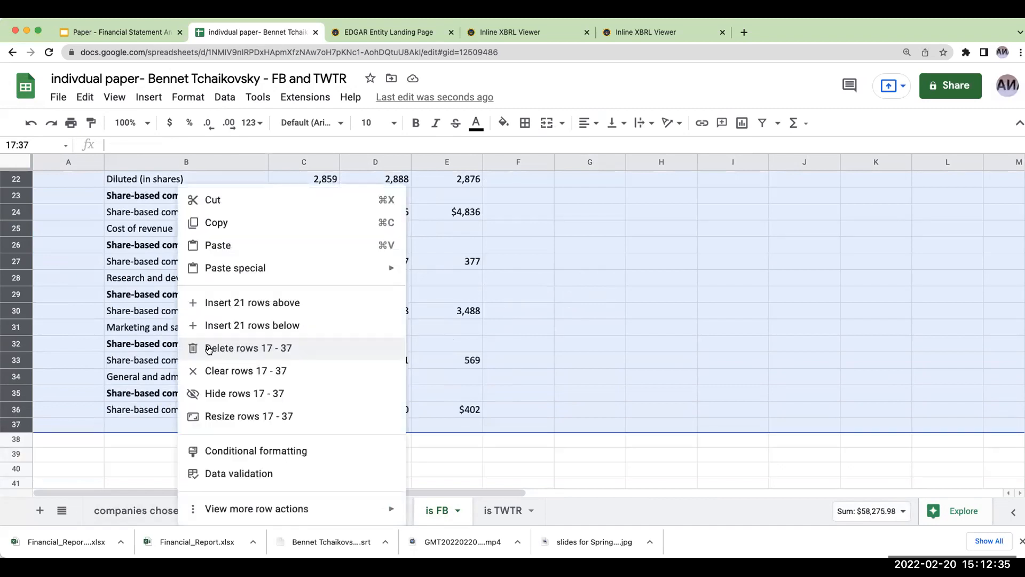
left_click(233, 347)
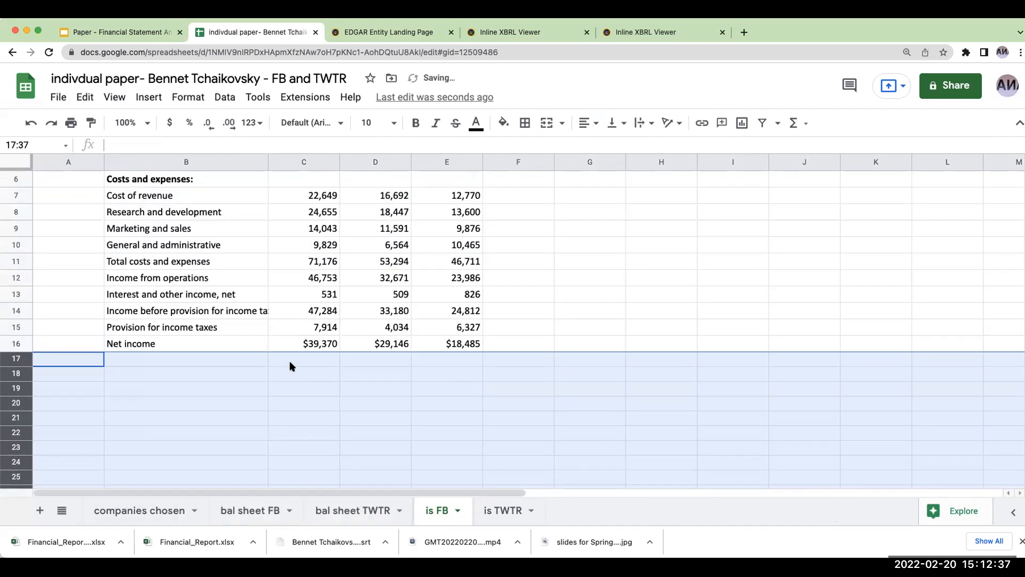
- In the is TWTR sheet, delete rows 20 to 25, the per-share and weighted-average share data below net income
left_click(494, 512)
scroll(230, 415, "down", 4)
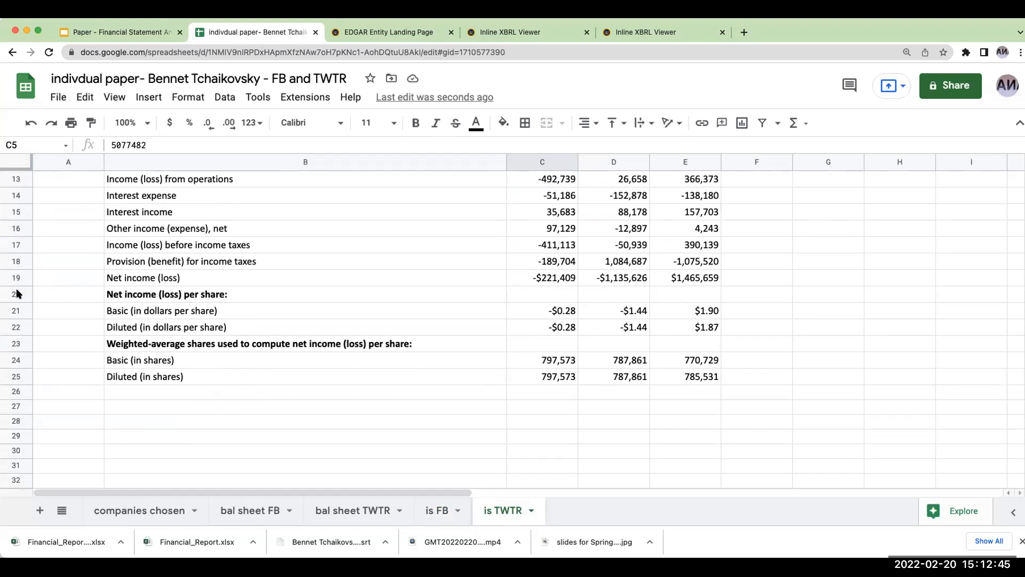
left_click_drag(17, 294, 24, 376)
right_click(138, 376)
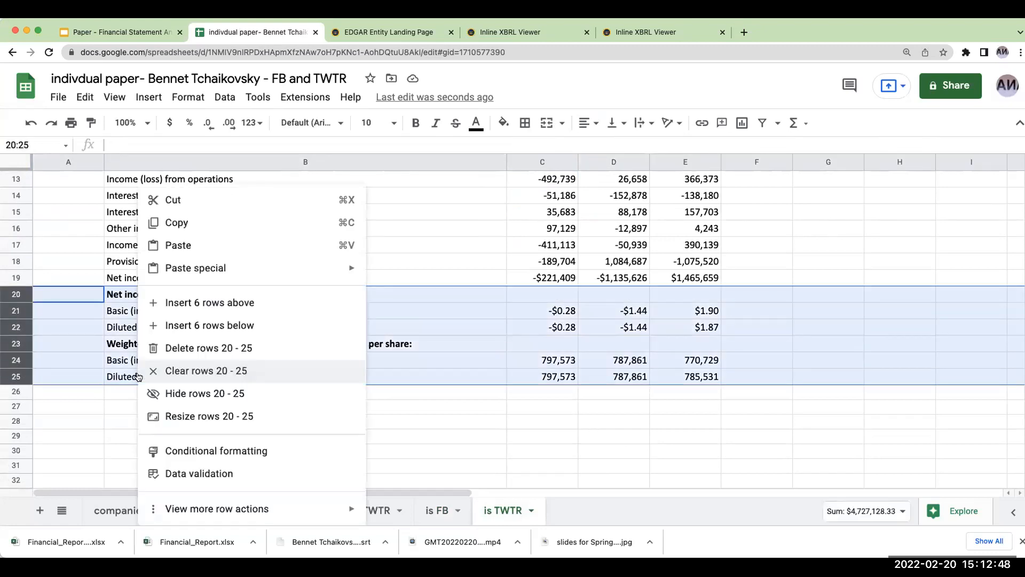
left_click(175, 348)
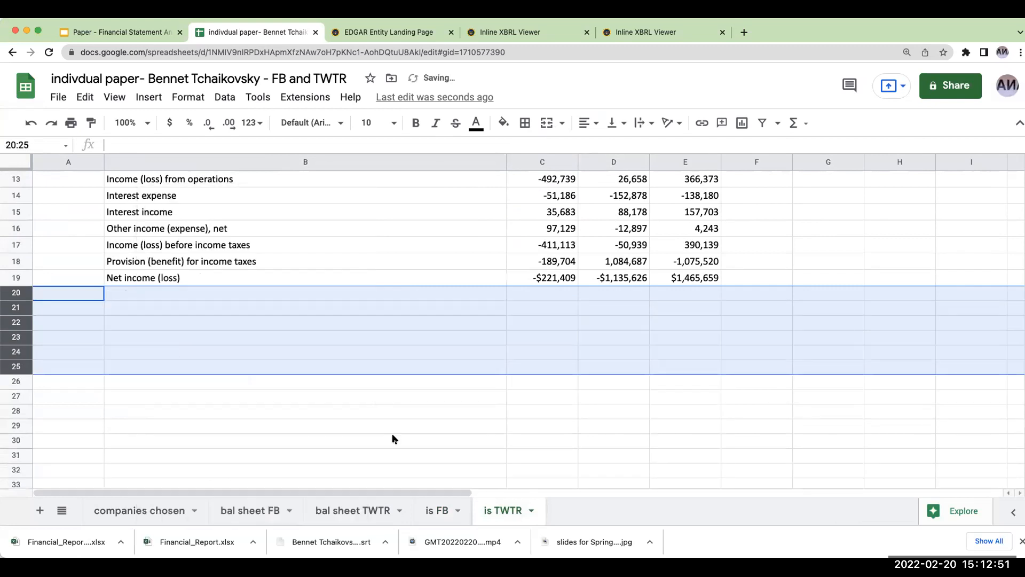
- In the is FB sheet, insert an empty column before the Dec. 31, 2020 figures and another before the Dec. 31, 2019 figures
left_click(441, 509)
scroll(457, 372, "up", 3)
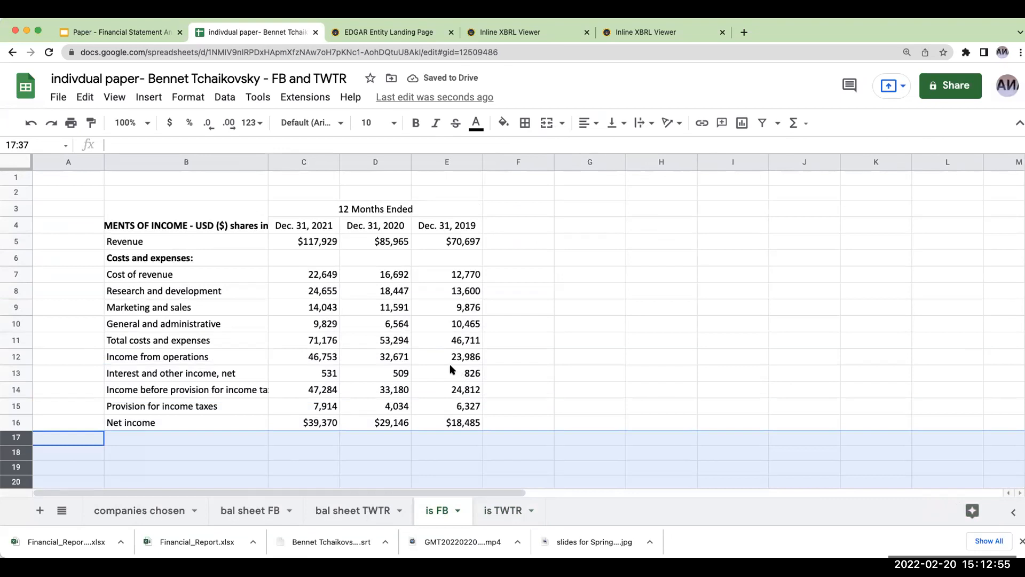
left_click(370, 161)
right_click(371, 161)
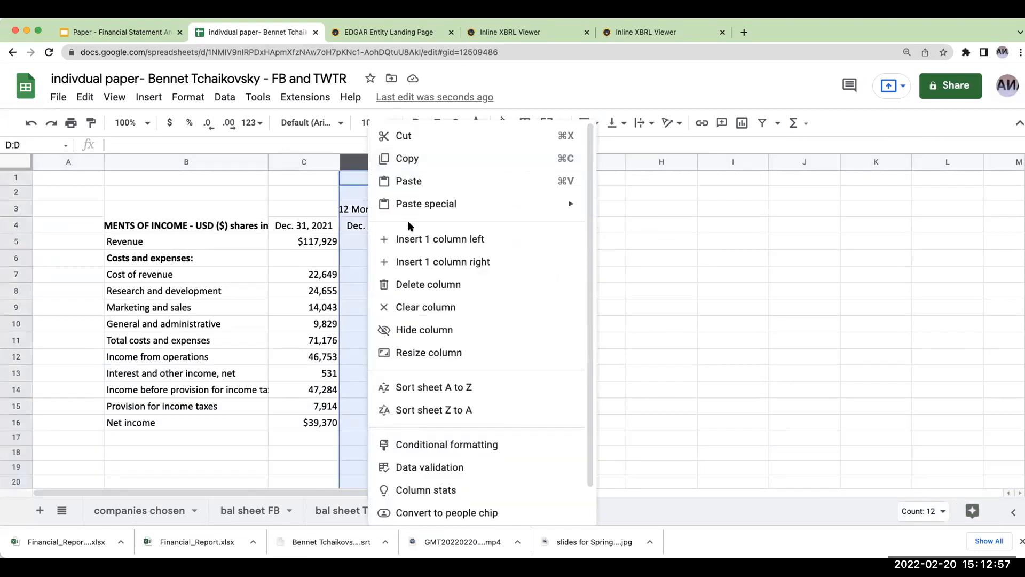
left_click(409, 239)
left_click(523, 162)
right_click(523, 162)
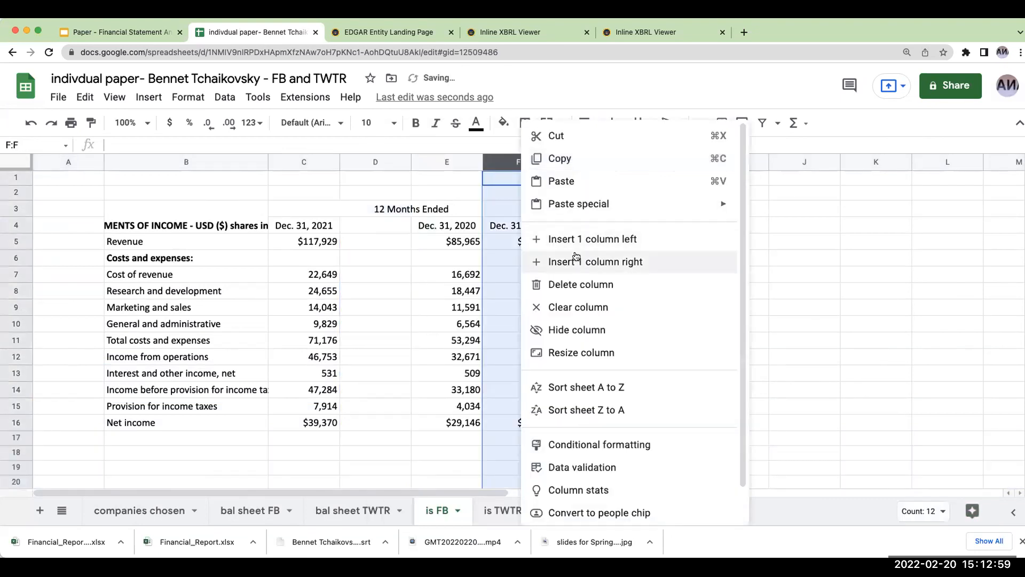
left_click(574, 240)
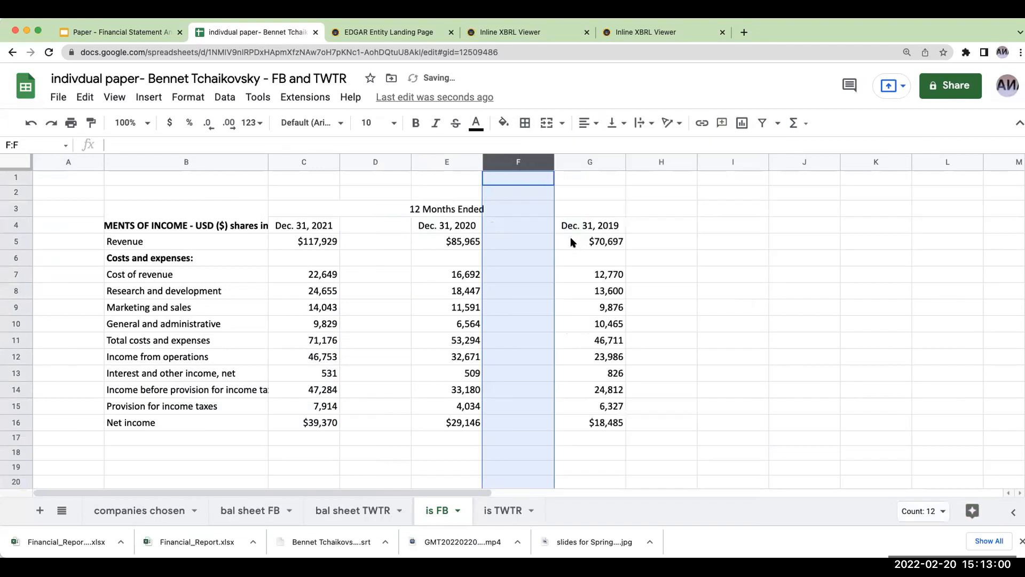
- Enter =C5/$C$5 in D5 for Meta's 2021 revenue as a share of revenue and format it as a percentage
left_click(358, 245)
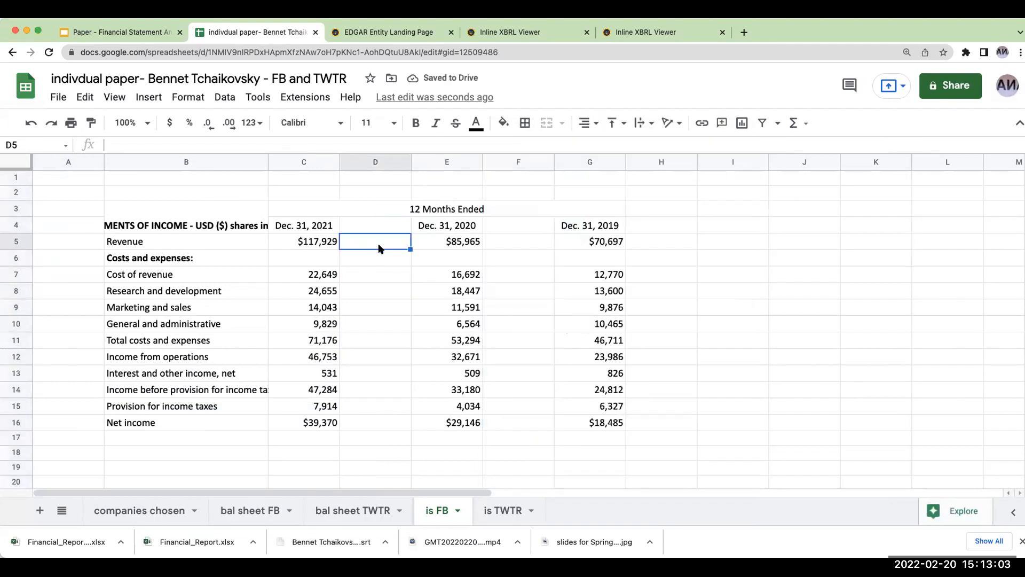
type("+C5")
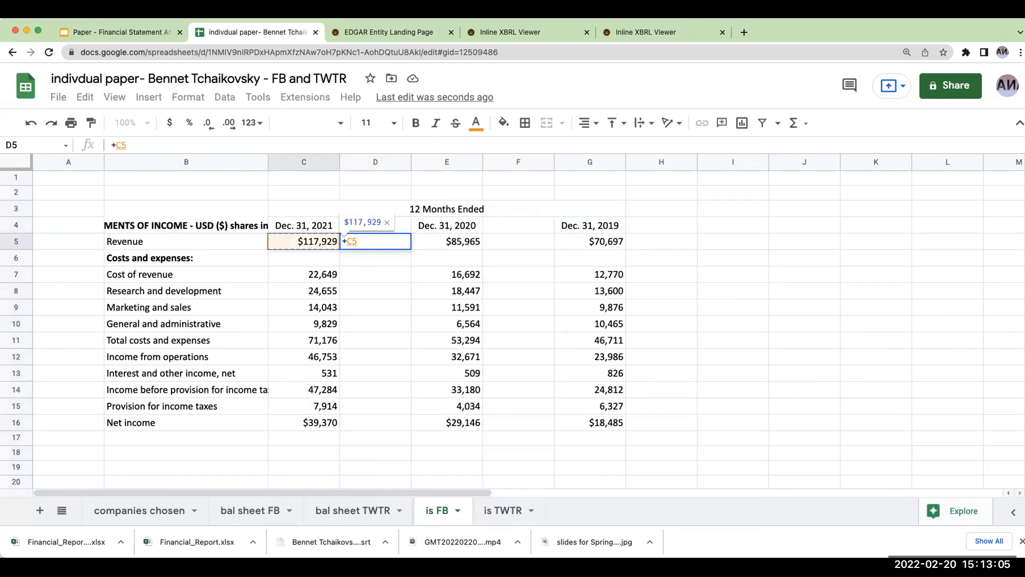
type("/C5")
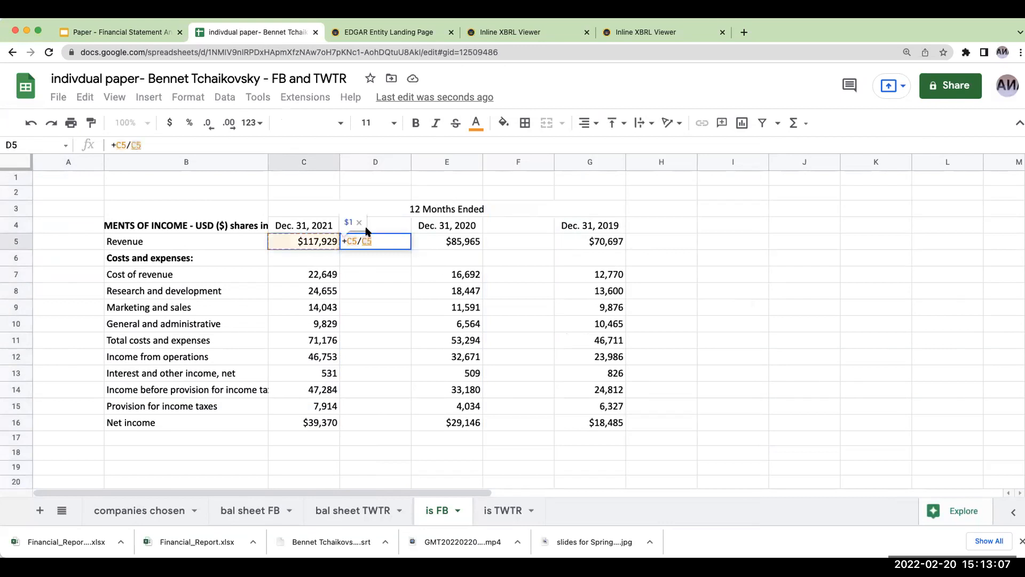
left_click(129, 144)
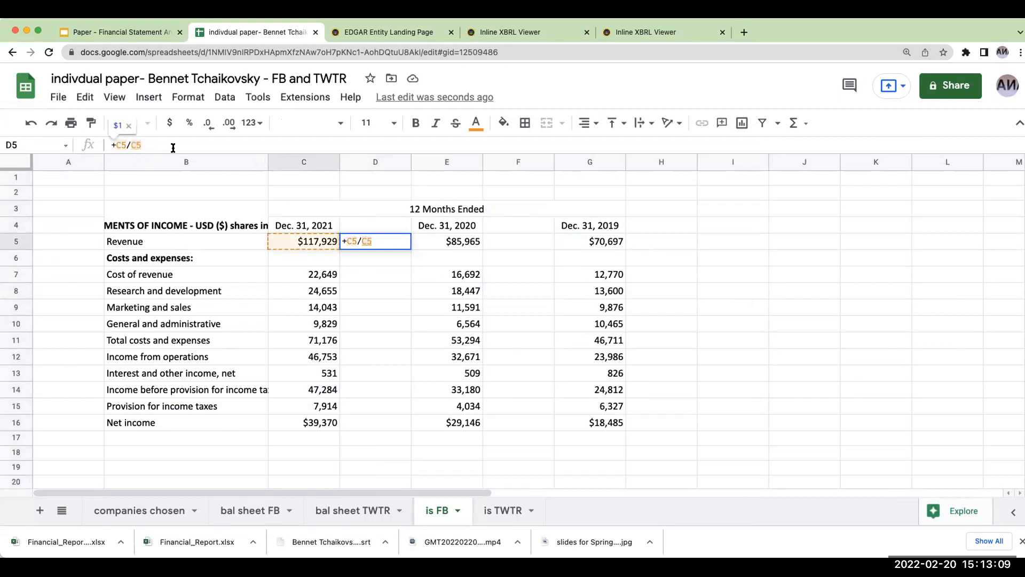
type("$C$")
key("Return")
key("Up")
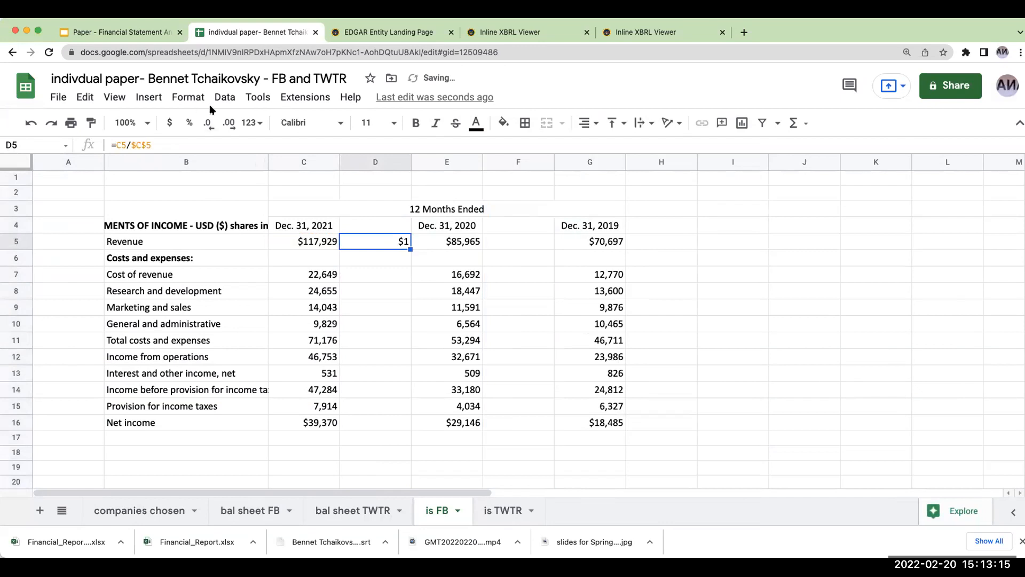
left_click(190, 123)
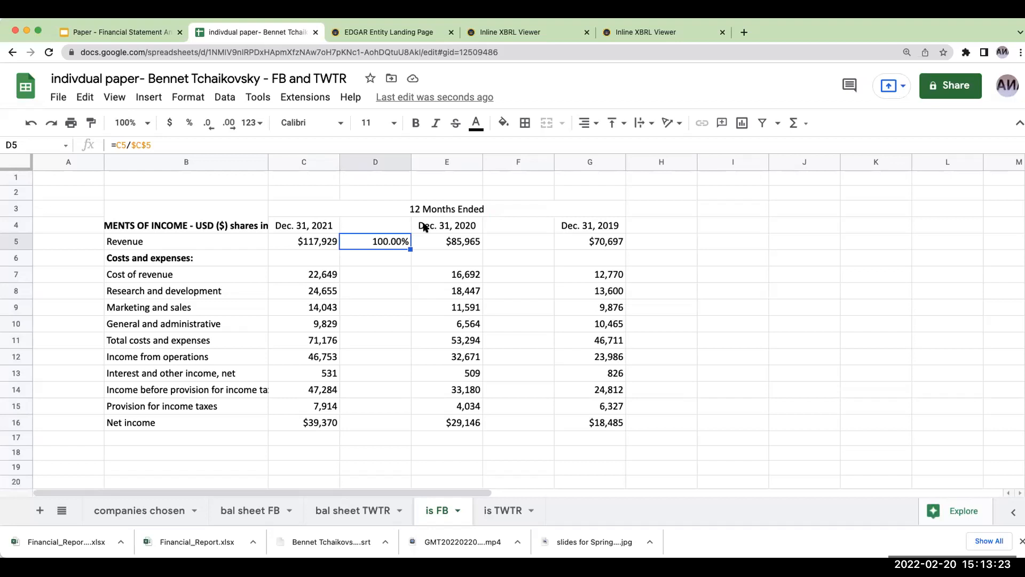
- Copy the D5 percentage formula to Meta's 2021 income statement rows D7:D16, from cost of revenue to net income
left_click(308, 241)
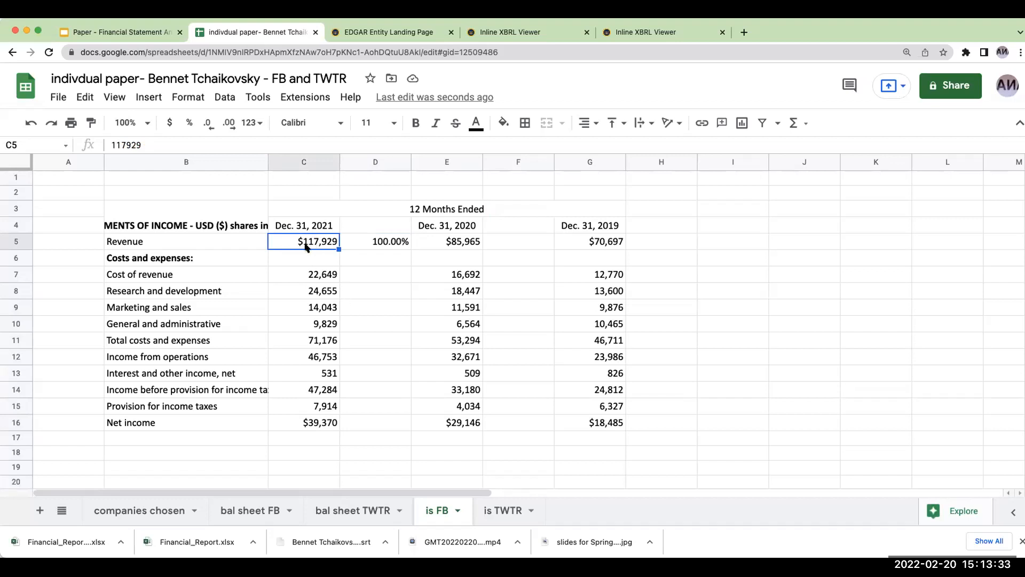
left_click(368, 243)
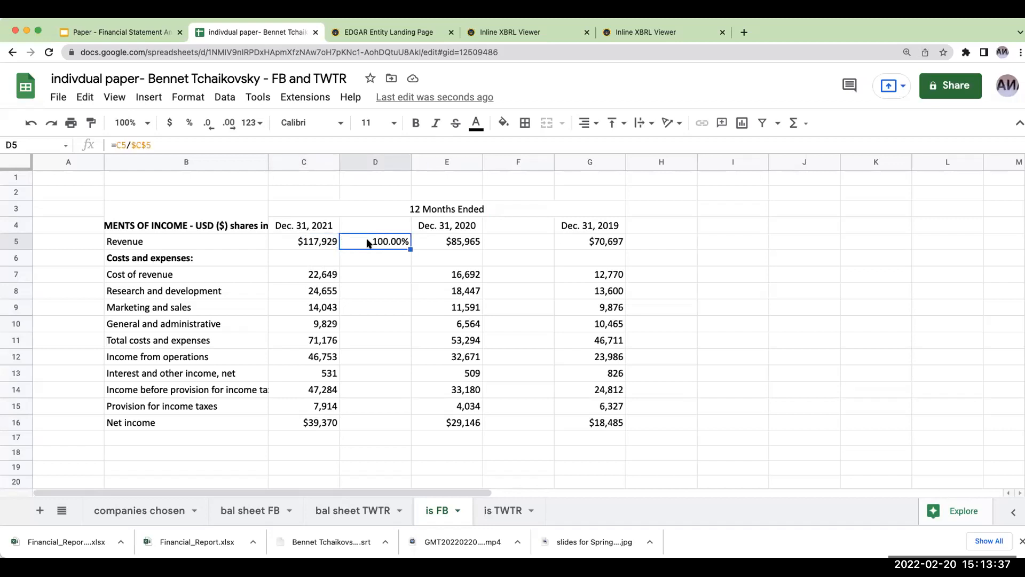
left_click_drag(351, 274, 372, 425)
type("19.21% 20.91% 11.91% 8.33% 60.35% 39.65% 0.45% 40.10% 6.71% 33.38%")
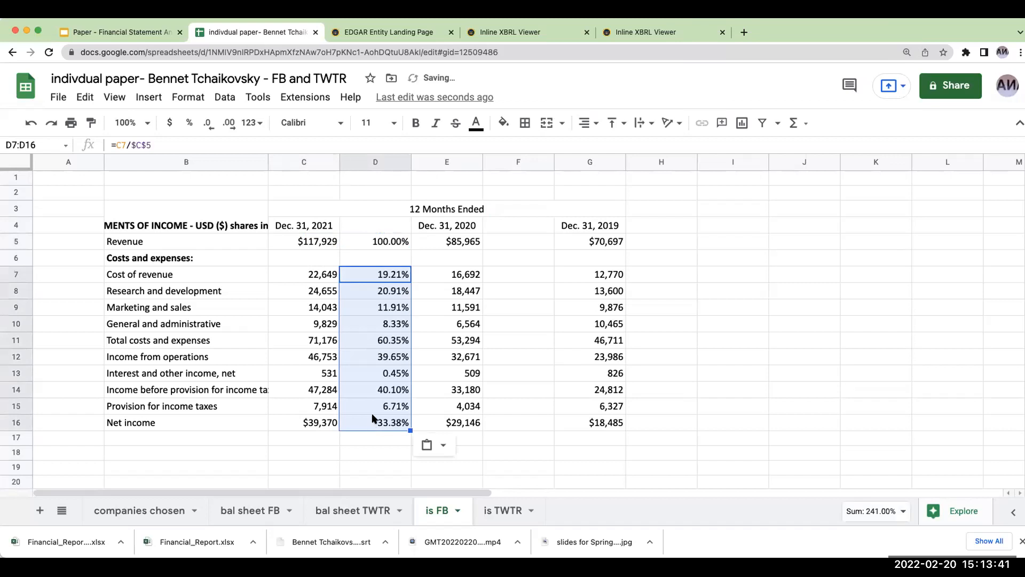
- Enter =E5/$E$5 in F5 for Meta's 2020 revenue as a share of revenue and format it as a percentage
left_click(521, 239)
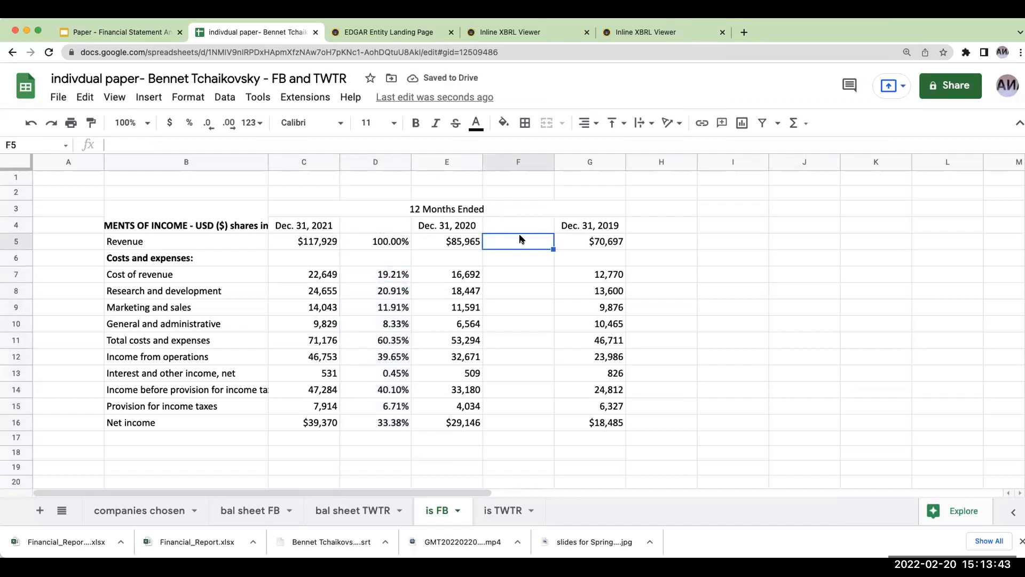
type("+E5/E5")
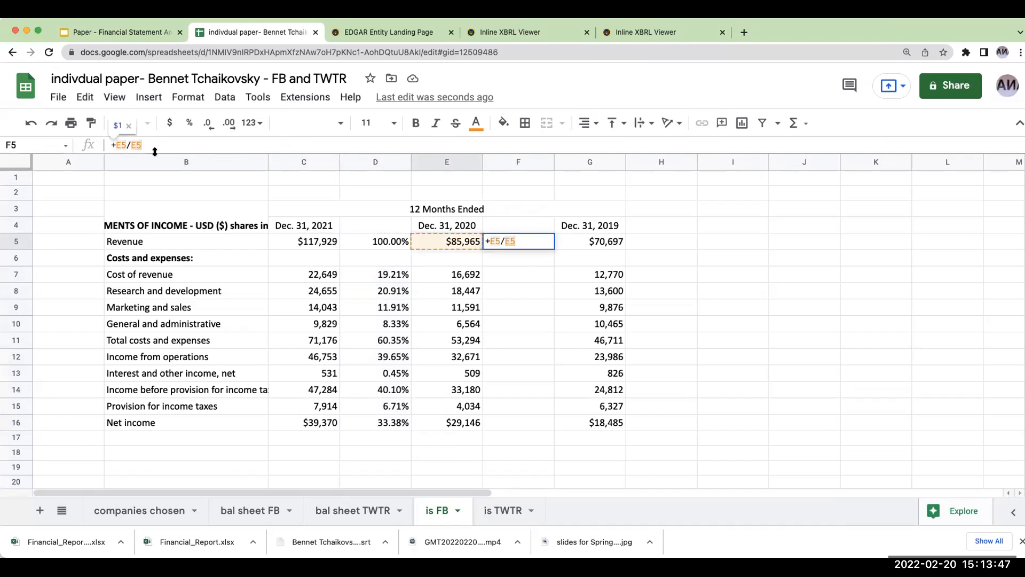
left_click(130, 144)
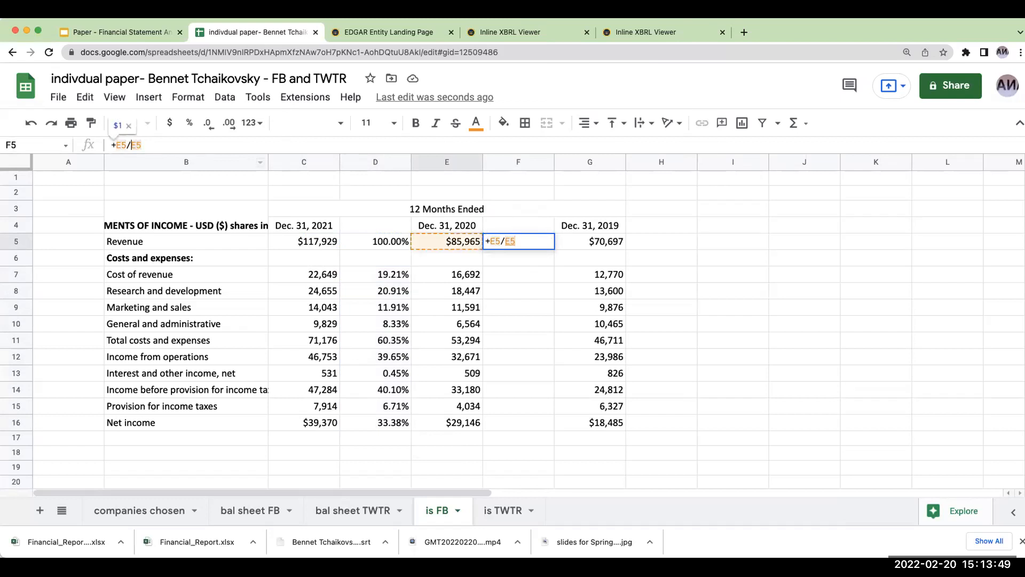
key("F4")
key("Return")
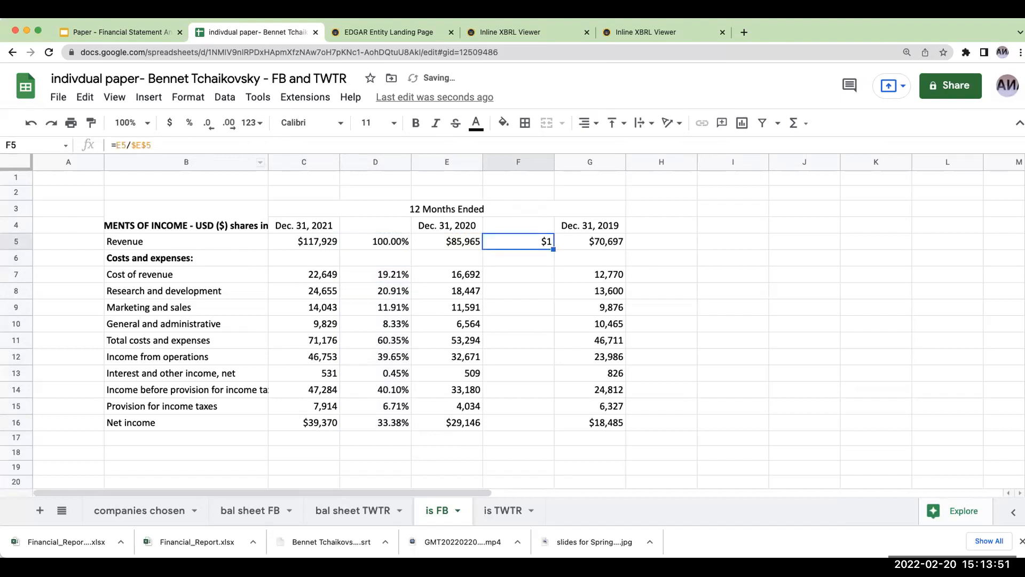
left_click(189, 122)
- Copy the F5 percentage formula to Meta's 2020 income statement rows F7:F16, from cost of revenue to net income
key("ctrl+c")
left_click_drag(489, 275, 479, 424)
key("ctrl+v")
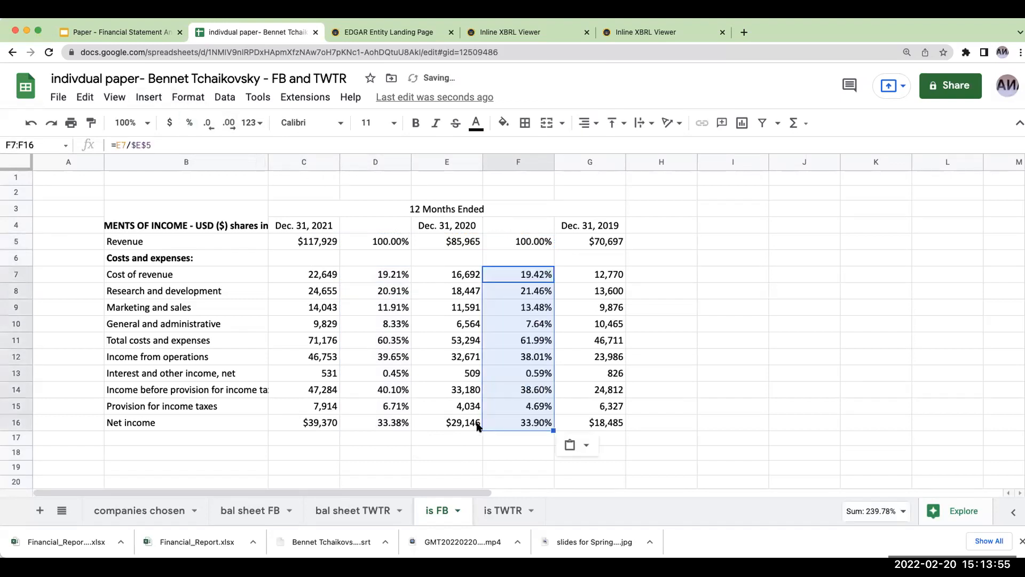
- Enter =G5/$G$5 in H5 for Meta's 2019 revenue as a share of revenue and format it as a percentage
left_click(646, 245)
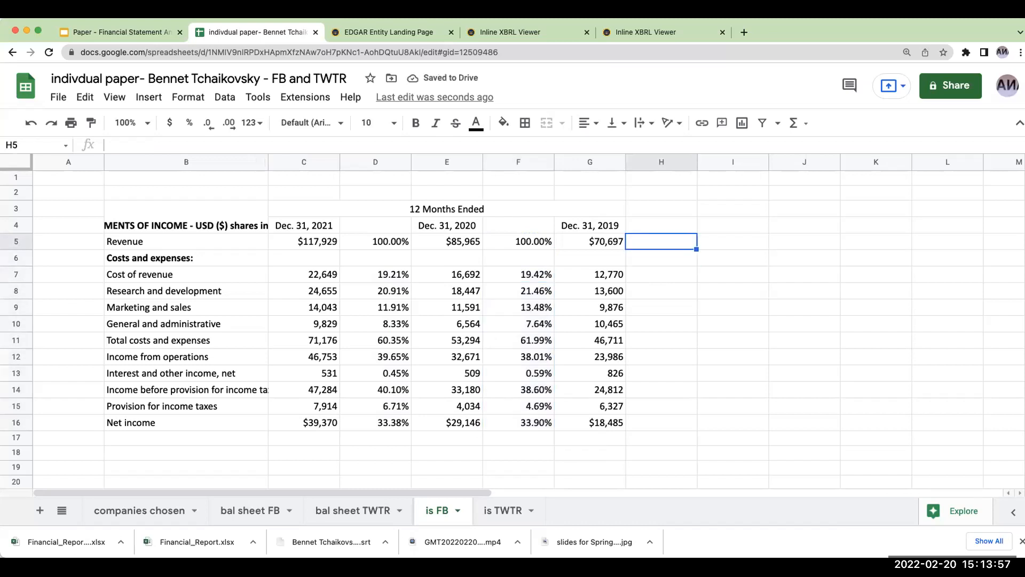
type("+")
key("Left")
type("/")
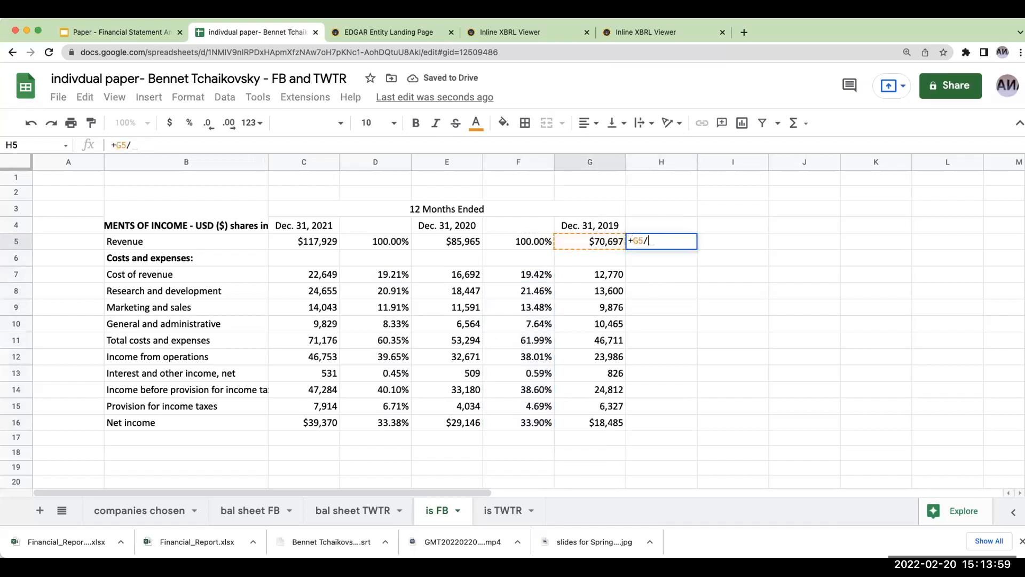
key("Left")
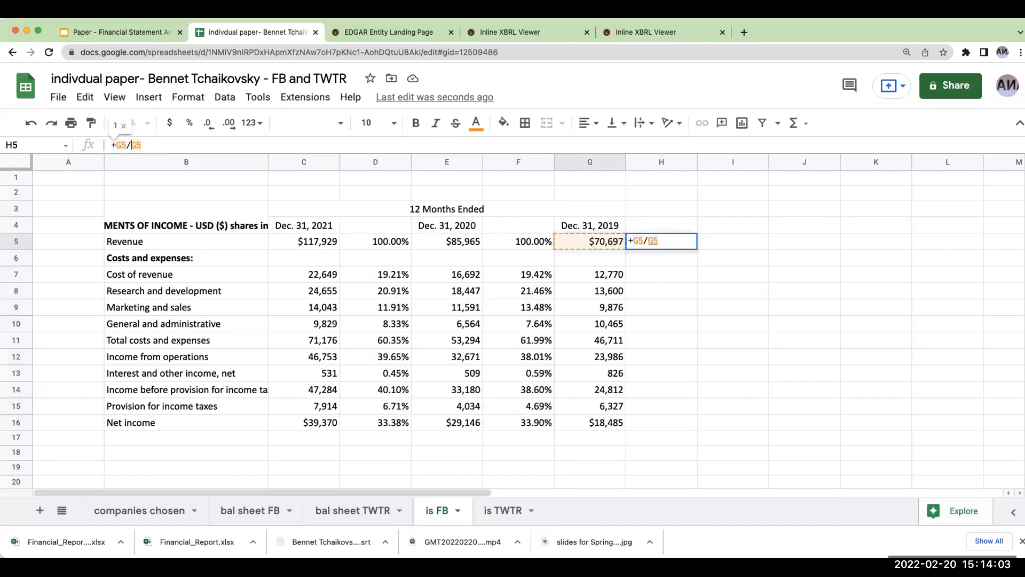
key("F4")
key("Return")
key("Up")
left_click(189, 123)
- Copy the H5 percentage formula to Meta's 2019 income statement rows H7:H16, from cost of revenue to net income
key("ctrl+c")
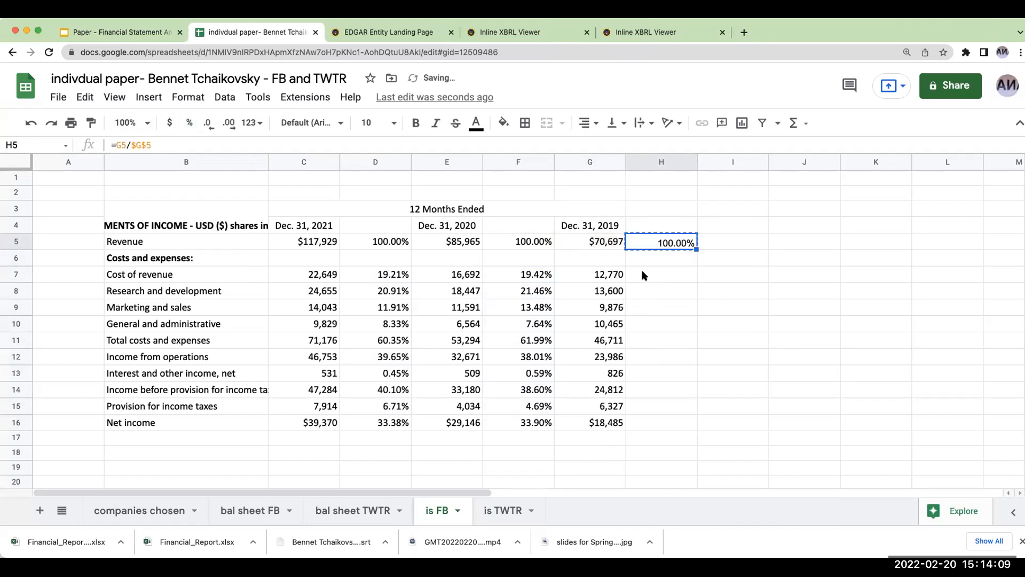
left_click_drag(644, 275, 644, 412)
key("ctrl+v")
left_click(658, 440)
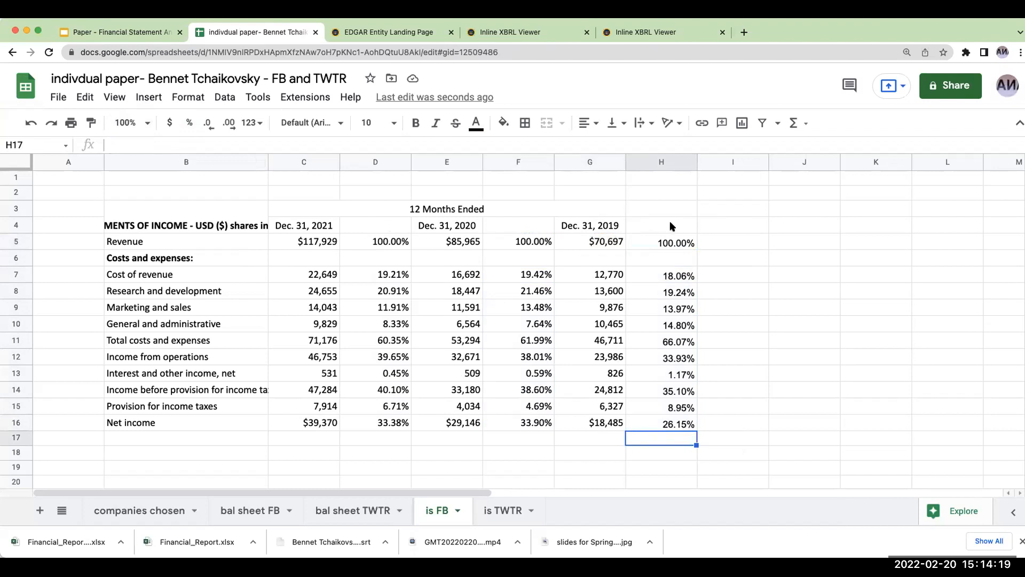
- On the is TWTR sheet, insert a blank column after the Dec. 31, 2021 figures and another after the Dec. 31, 2020 figures
left_click(502, 510)
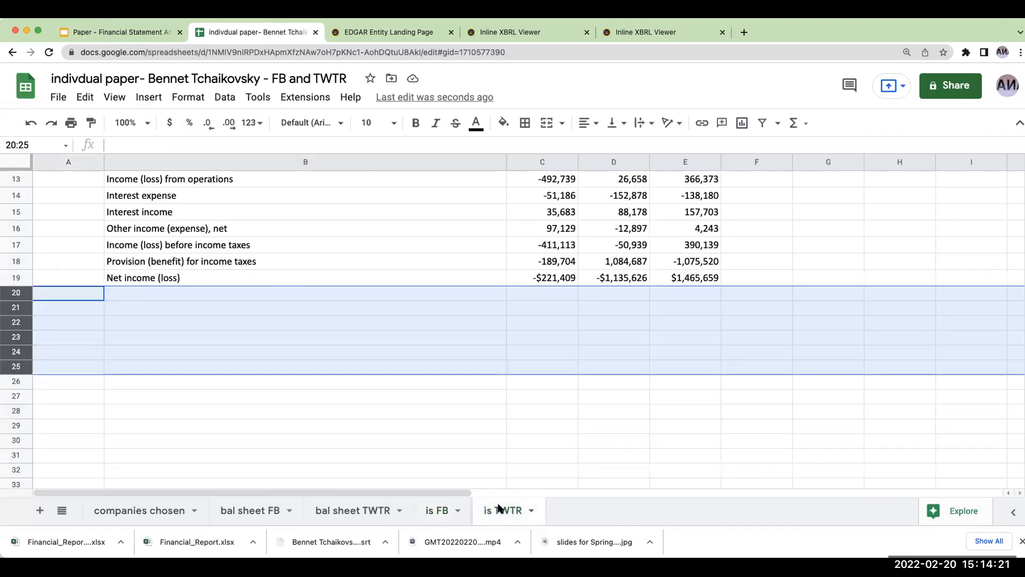
left_click(430, 366)
scroll(430, 366, "up", 4)
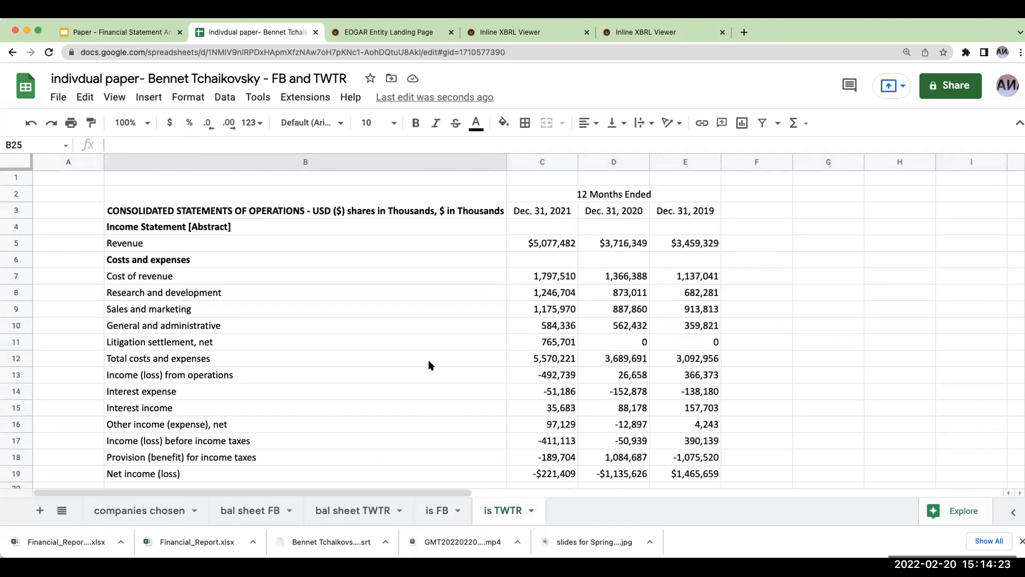
left_click(616, 168)
right_click(616, 168)
left_click(641, 239)
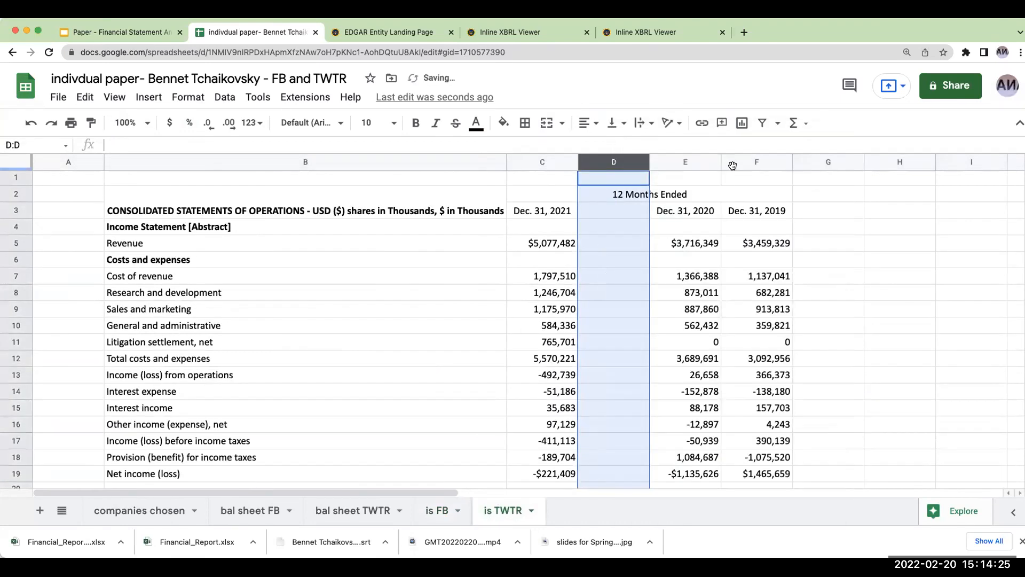
left_click(732, 165)
right_click(733, 165)
left_click(781, 238)
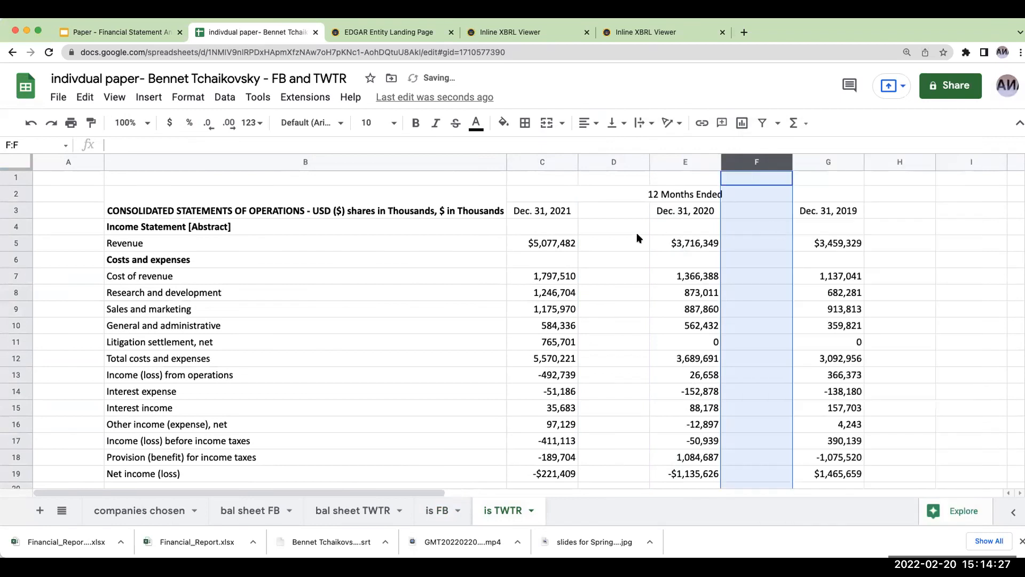
- Enter =C5/$C$5 in D5 for Twitter's 2021 revenue as a share of revenue and format it as a percentage
left_click(638, 238)
type("+C5/C5")
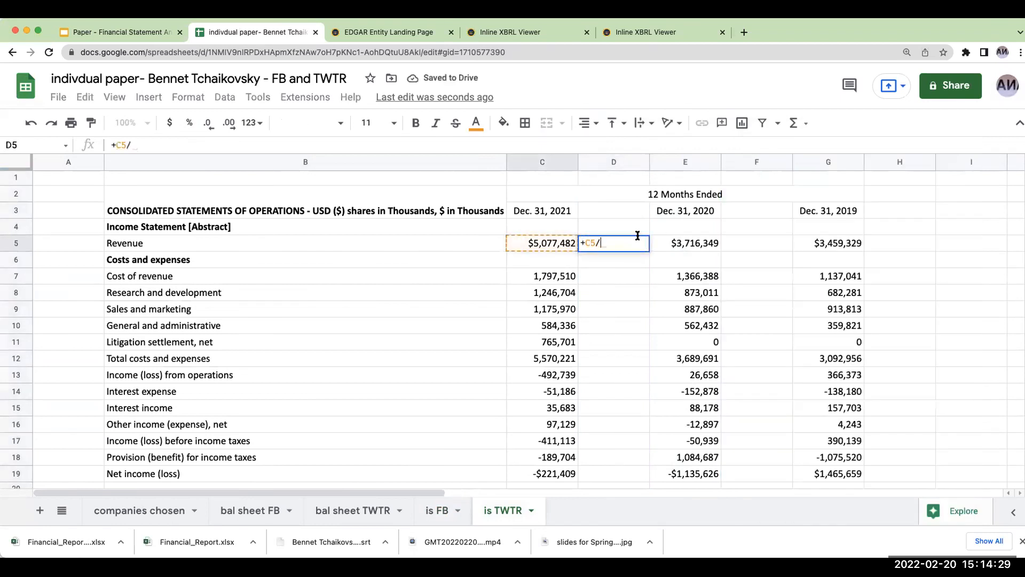
left_click(141, 146)
key("Left")
key("Left")
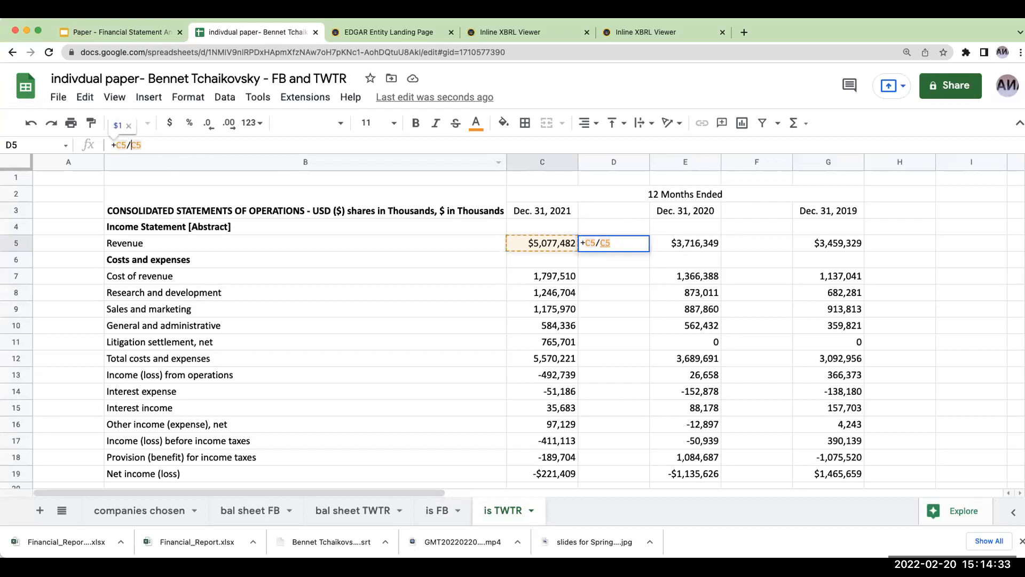
type("$")
key("Right")
type("$")
key("Return")
key("Up")
left_click(189, 122)
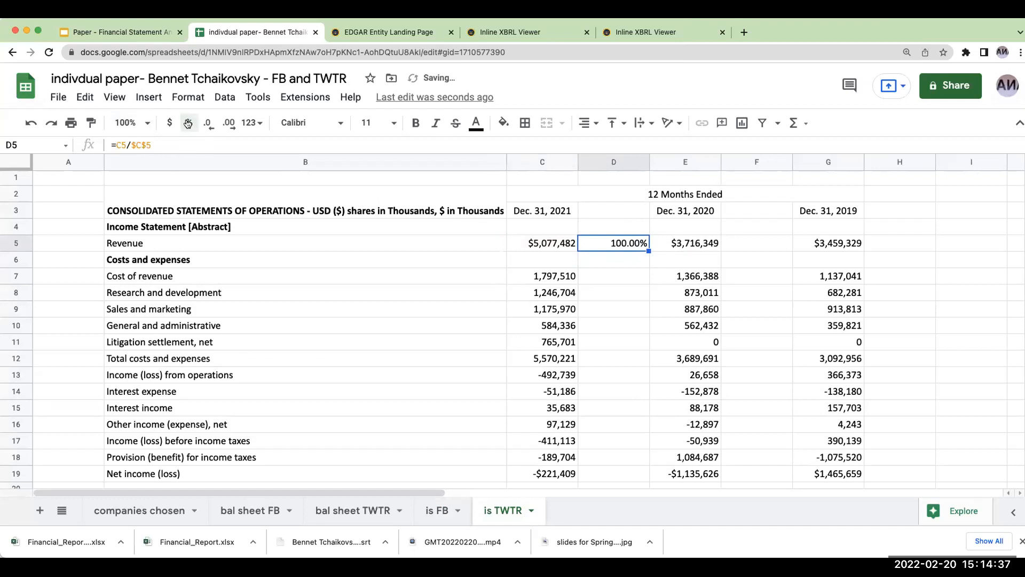
- Copy the D5 percentage formula to Twitter's 2021 income statement rows D7:D19, from cost of revenue to net income (loss)
key("ctrl+c")
left_click_drag(591, 276, 598, 471)
key("ctrl+v")
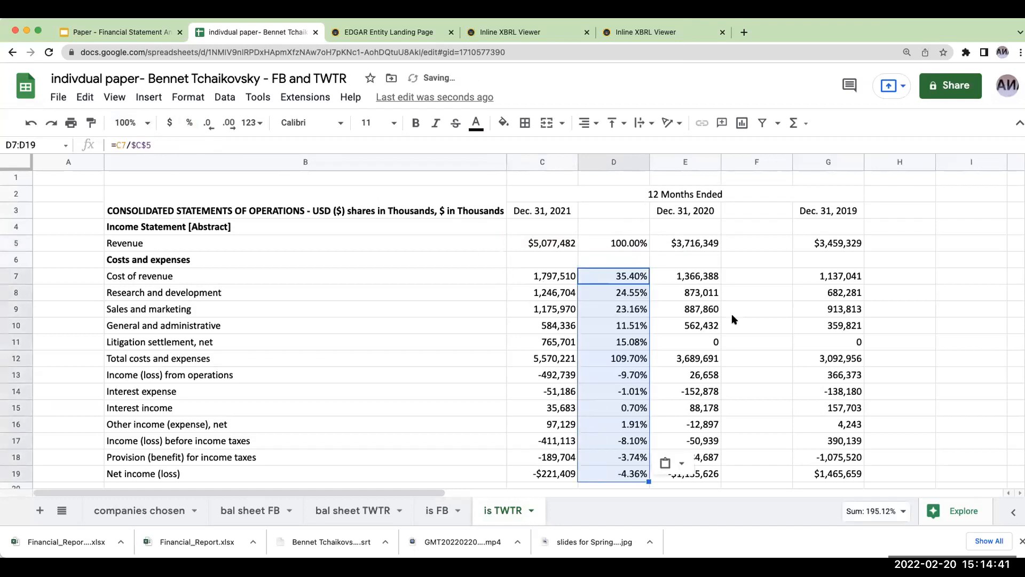
- Enter =E5/$E$5 in F5 for Twitter's 2020 revenue as a share of revenue and format it as a percentage
left_click(735, 245)
type("+")
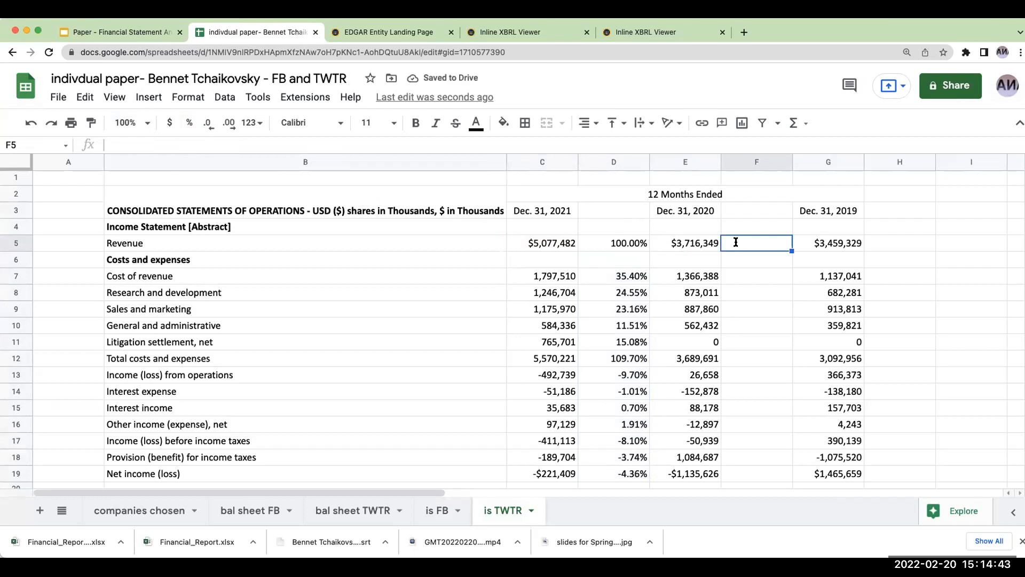
key("Left")
type("/")
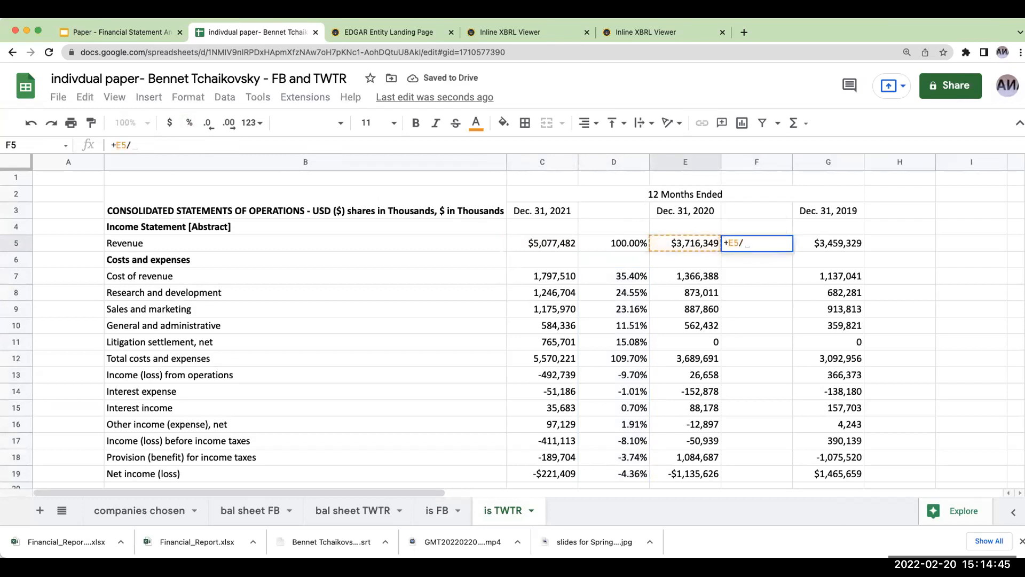
type("$")
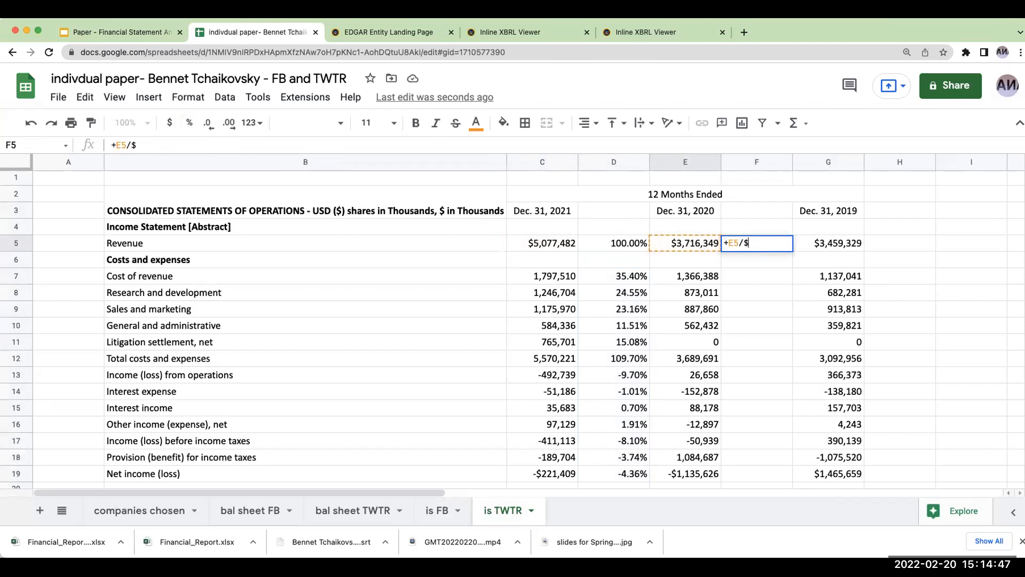
type("e$5")
key("Return")
key("Up")
left_click(186, 122)
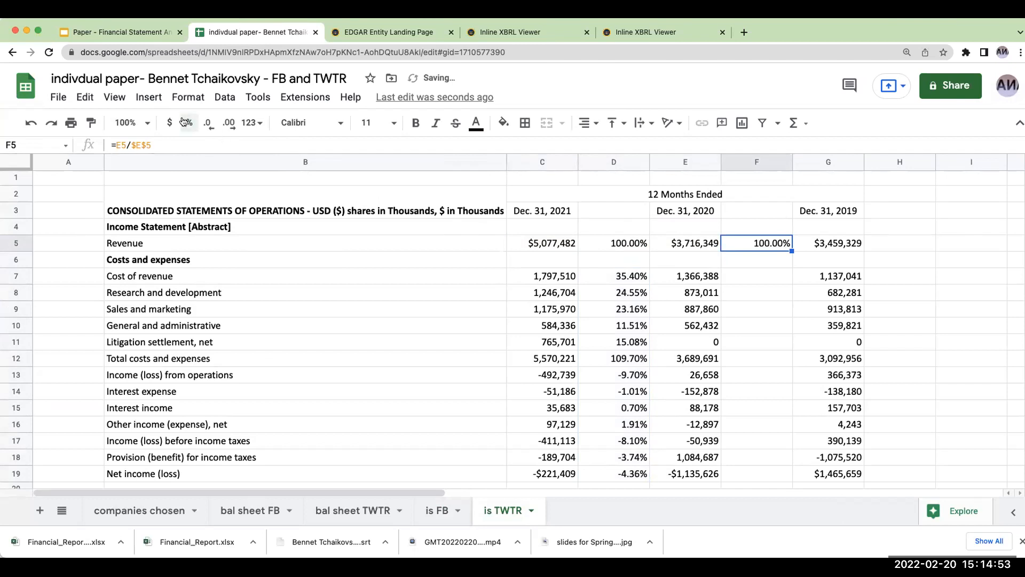
- Copy the F5 percentage formula to Twitter's 2020 income statement rows F7:F19, from cost of revenue to net income (loss)
key("super+c")
left_click(756, 277)
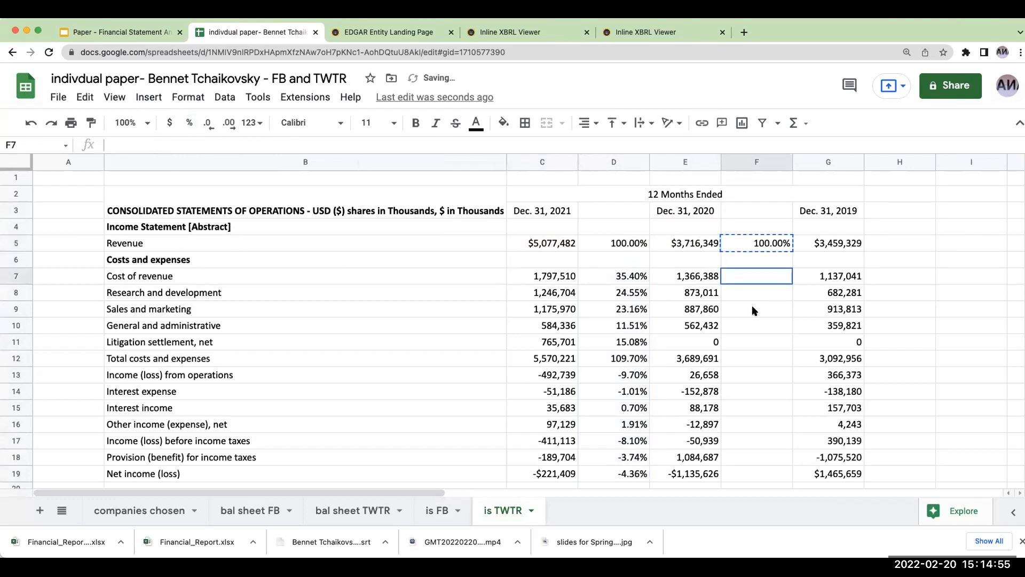
left_click(756, 473, "shift")
key("super+v")
- Enter =G5/$G$5 in H5 for Twitter's 2019 revenue as a share of revenue and format it as a percentage
left_click(902, 247)
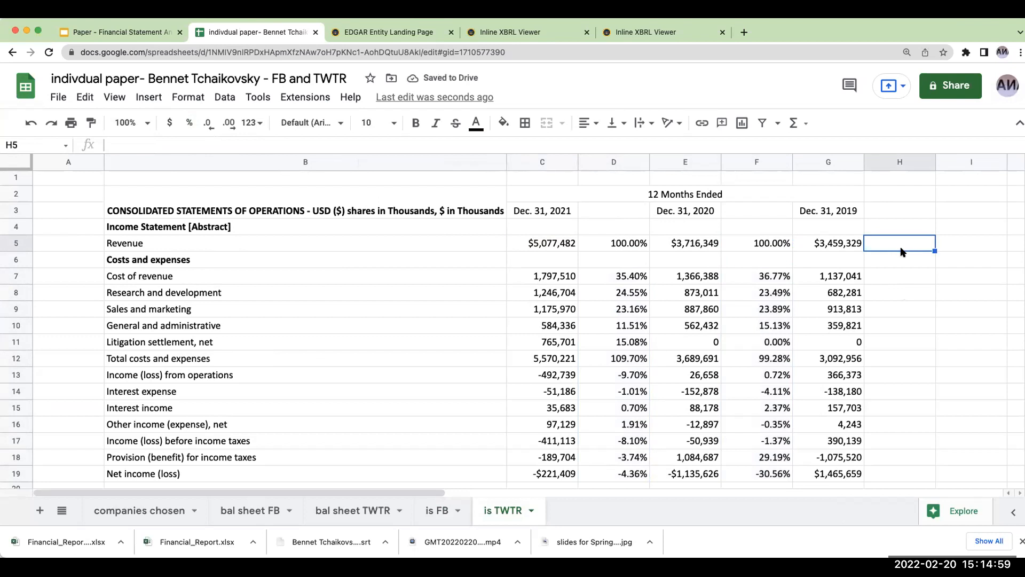
type("+")
key("Left")
type("/")
key("Left")
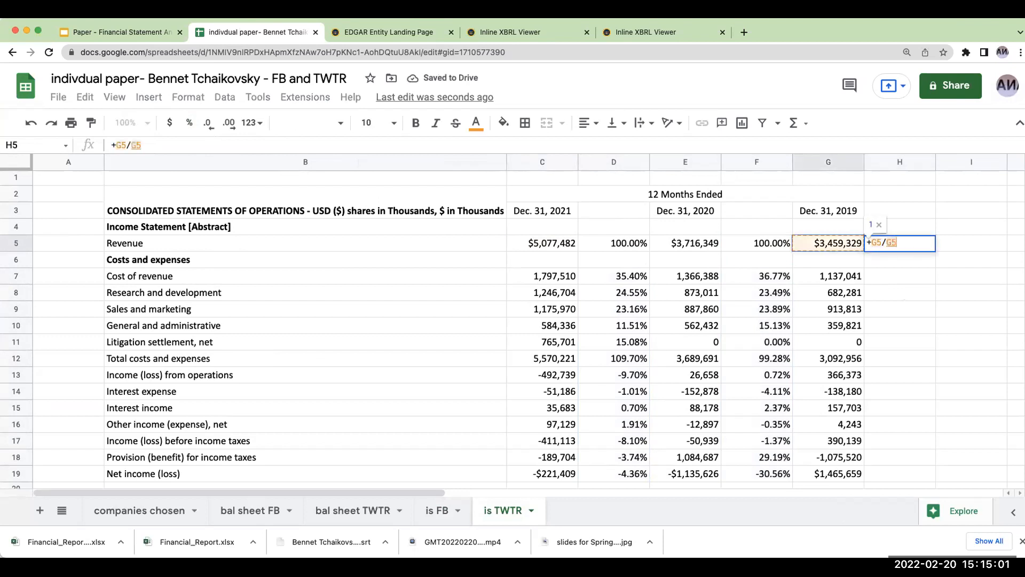
left_click(148, 144)
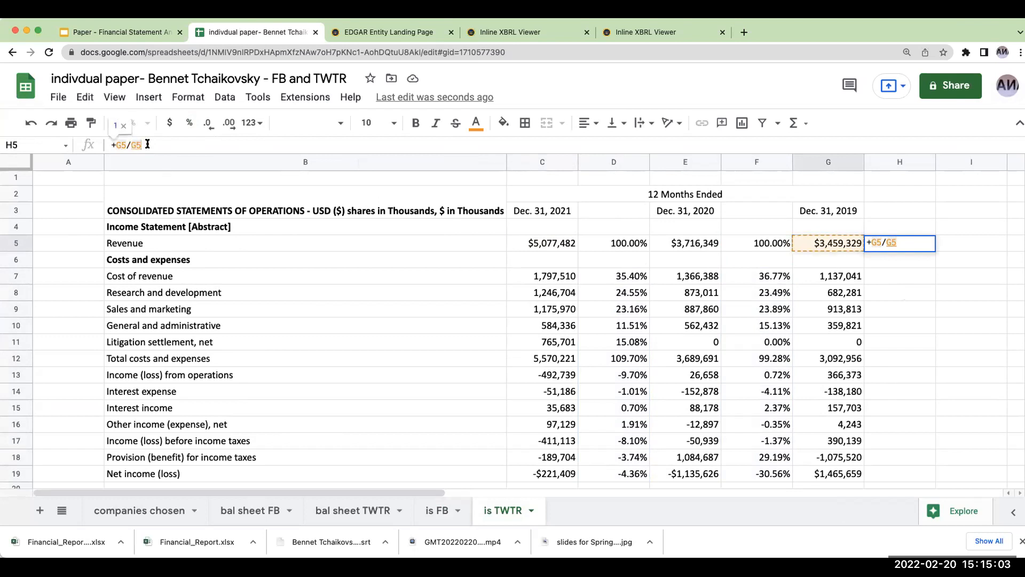
key("Left")
key("Left")
type("$G$")
key("Return")
key("Up")
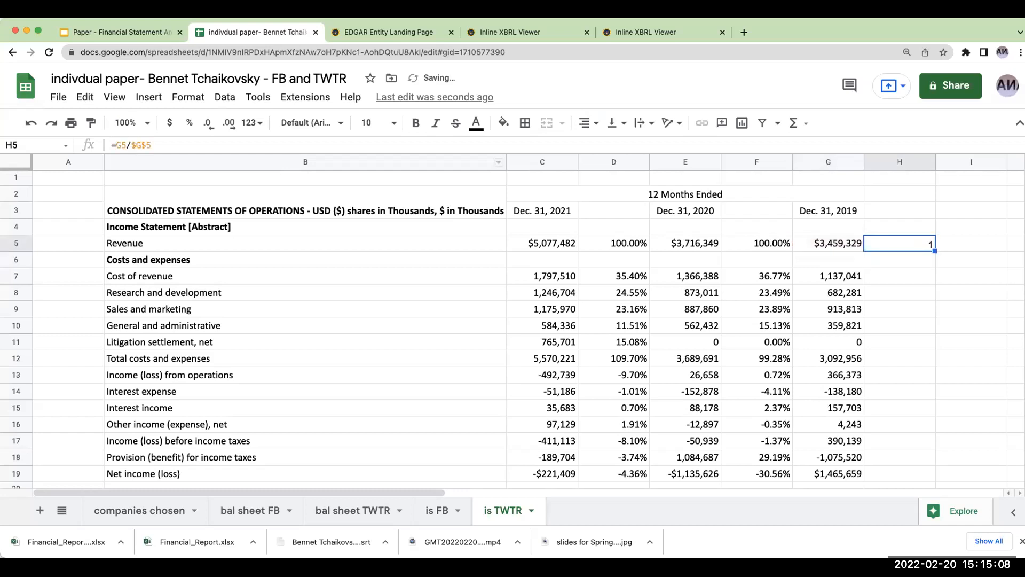
left_click(189, 123)
- Copy the H5 percentage formula to Twitter's 2019 income statement rows H7:H19, from cost of revenue to net income (loss)
key("ctrl+c")
left_click_drag(892, 274, 897, 476)
key("ctrl+v")
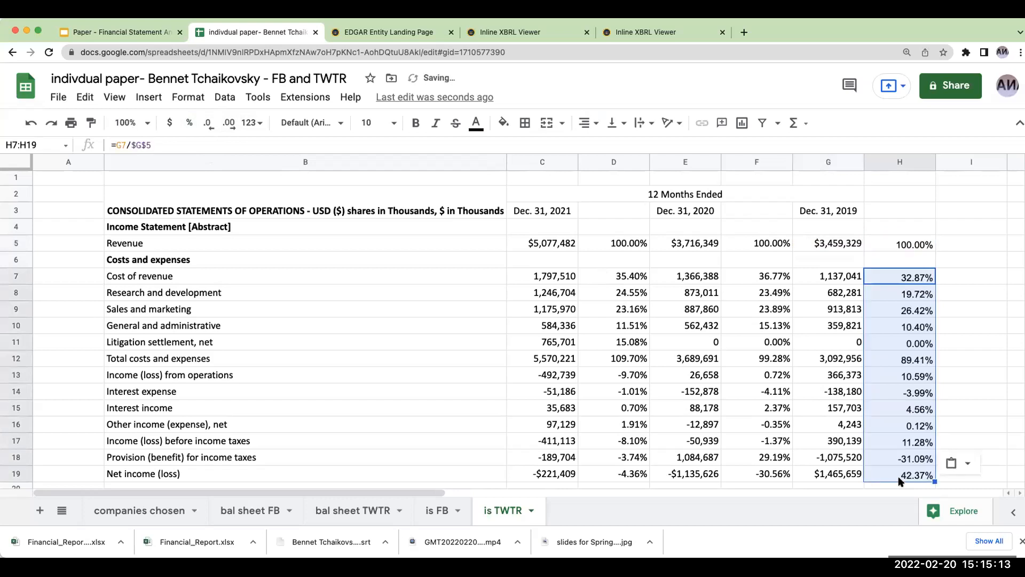
- Review the common-size percentages on Twitter's income statement, including the 2020 net loss share
scroll(746, 385, "down", 1)
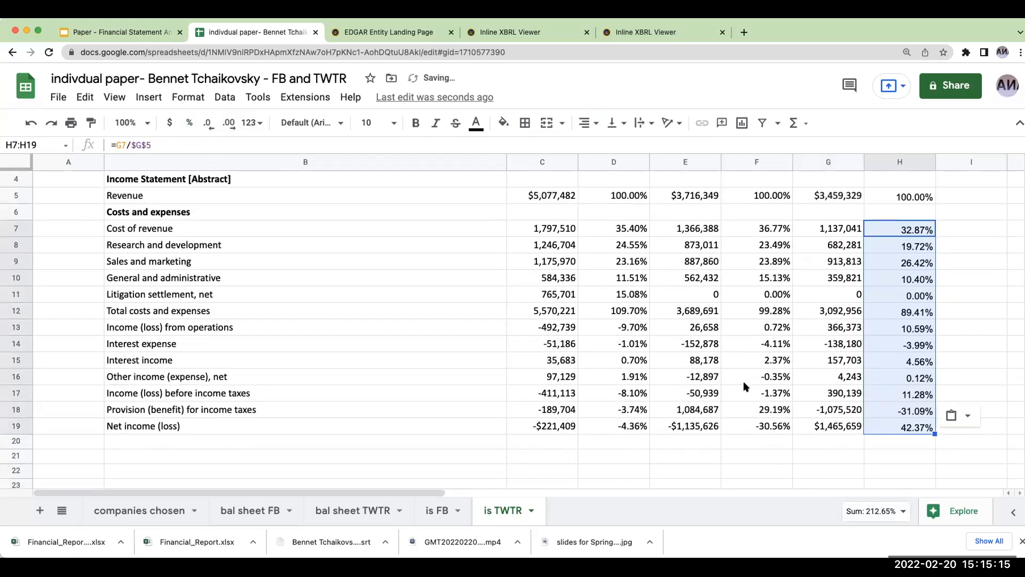
left_click(738, 427)
scroll(727, 444, "up", 1)
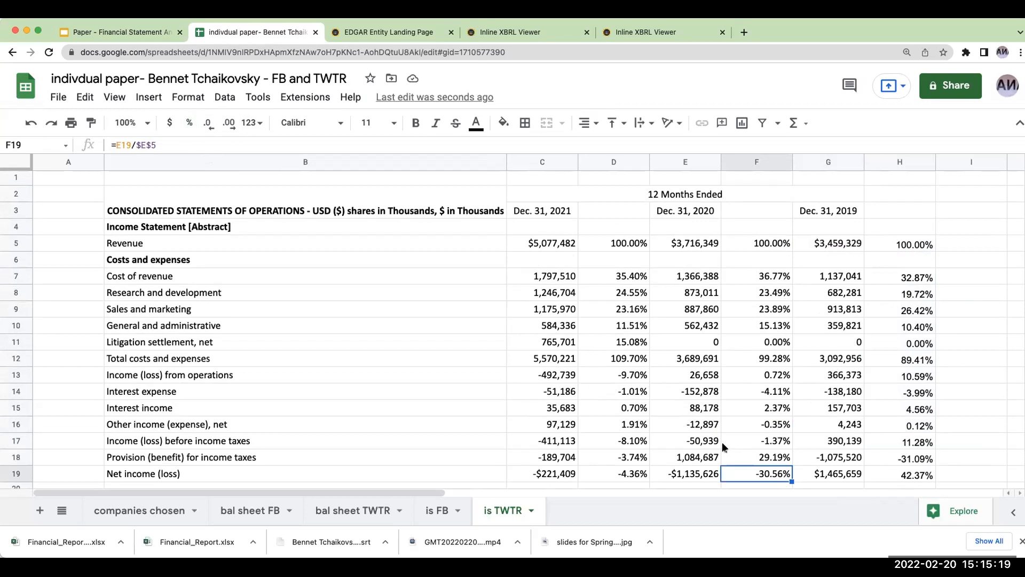
scroll(700, 384, "down", 1)
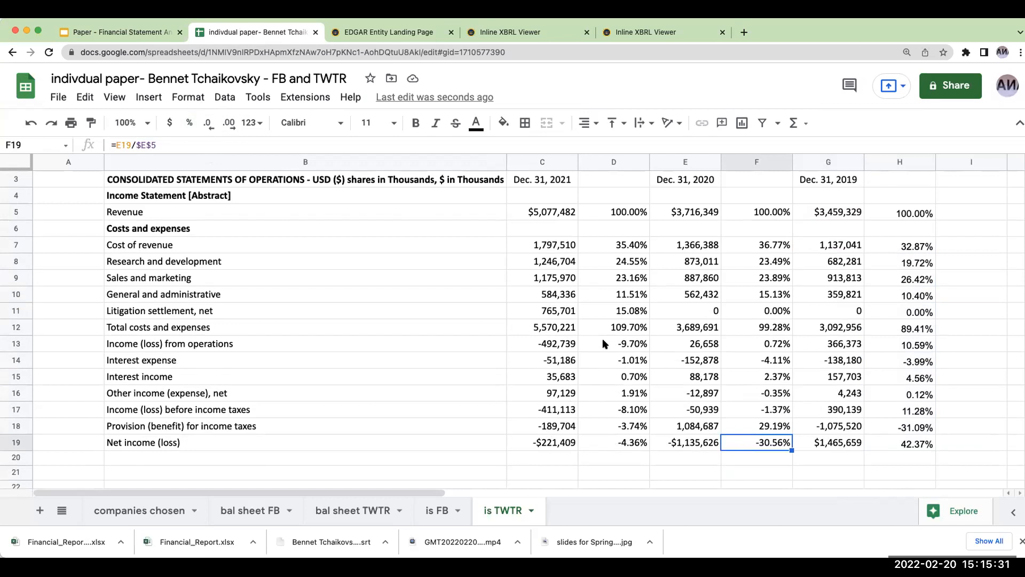
scroll(476, 468, "up", 2)
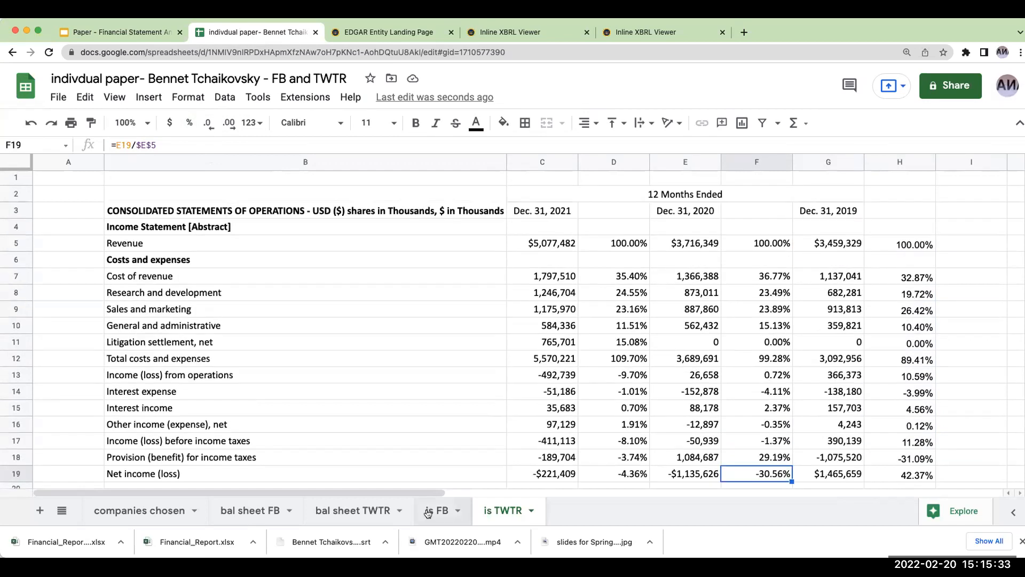
left_click(423, 437)
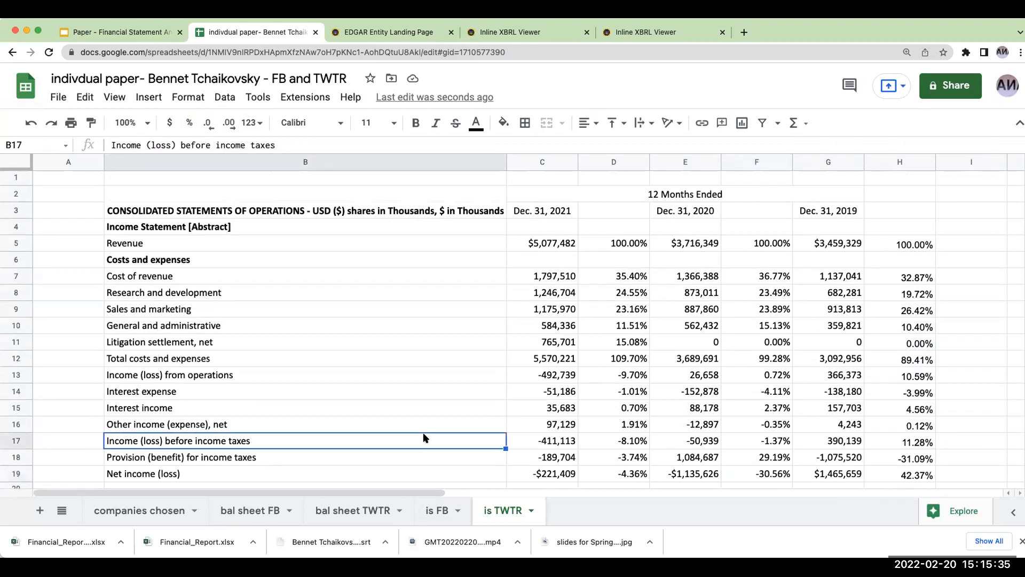
- Look over the common-size percentages on the Twitter and Meta balance sheets
left_click(441, 510)
left_click(363, 504)
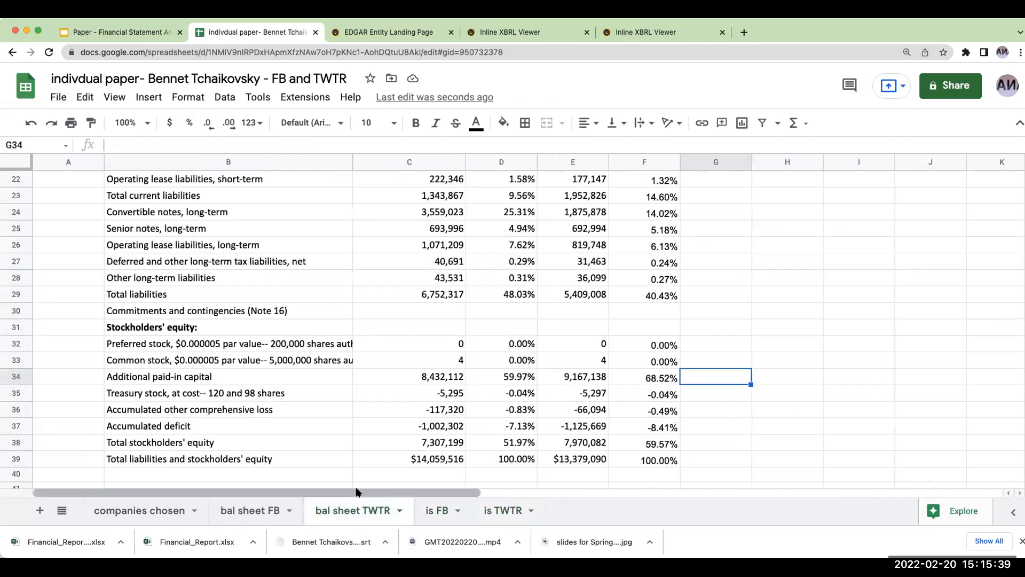
scroll(383, 427, "up", 7)
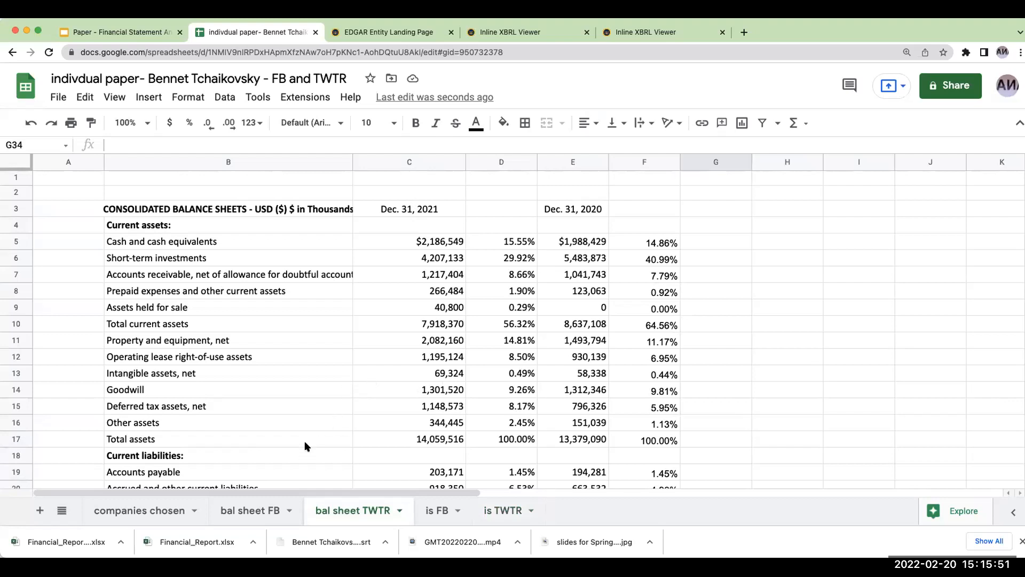
left_click(250, 510)
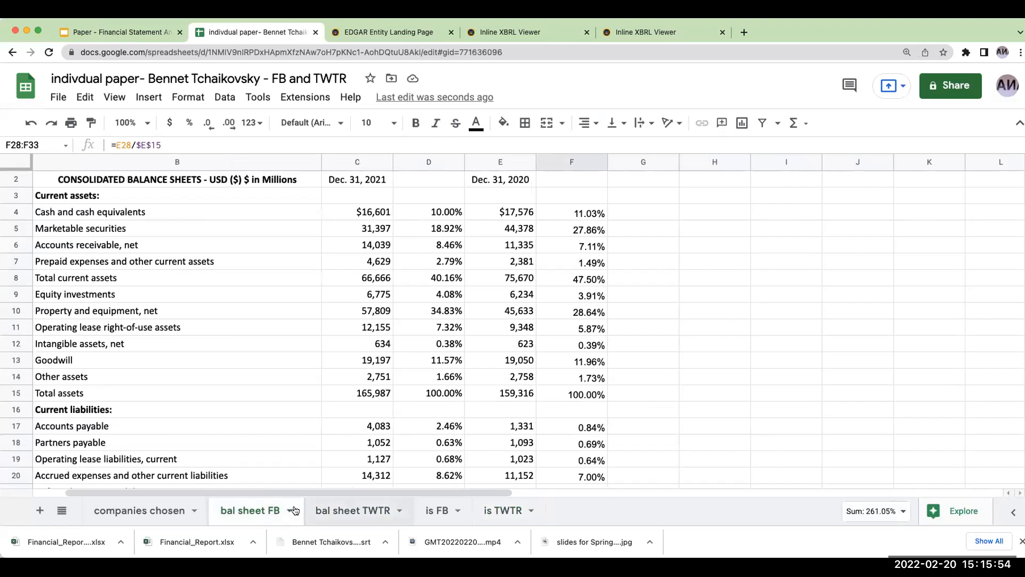
left_click(350, 510)
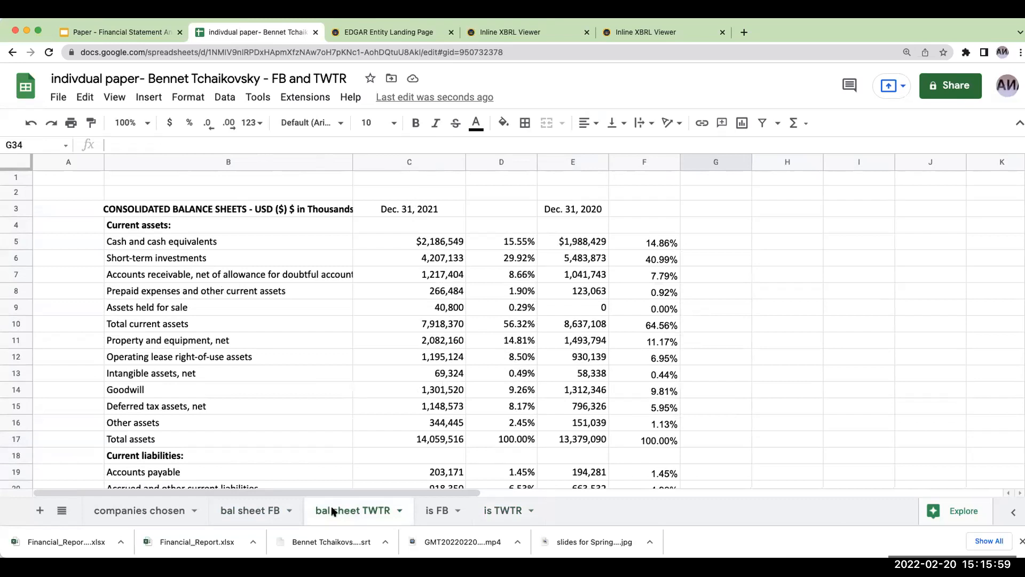
- Compare the 2021 property and equipment and goodwill percentages between the Meta and Twitter balance sheets
left_click(258, 513)
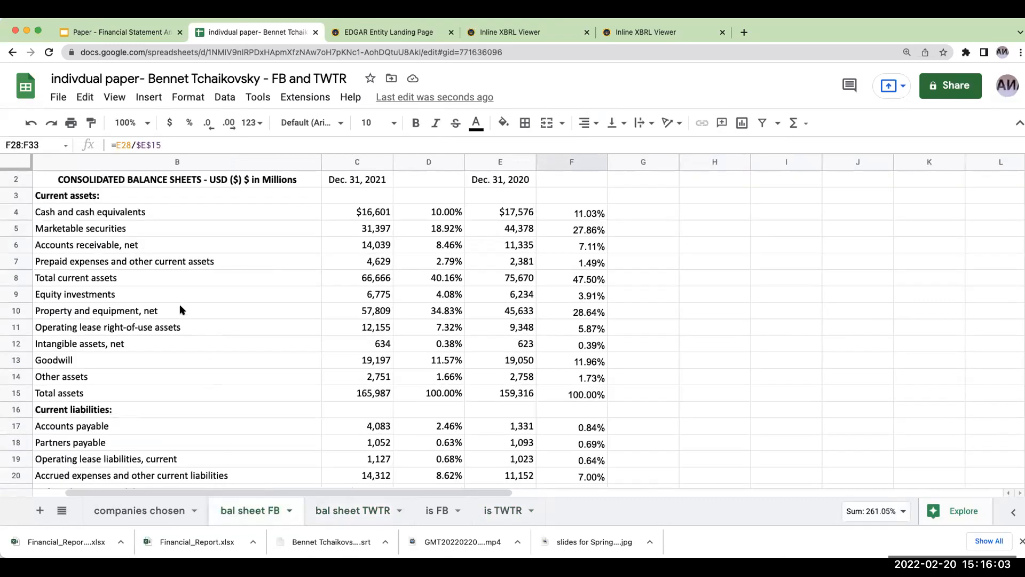
left_click(354, 315)
left_click(432, 315)
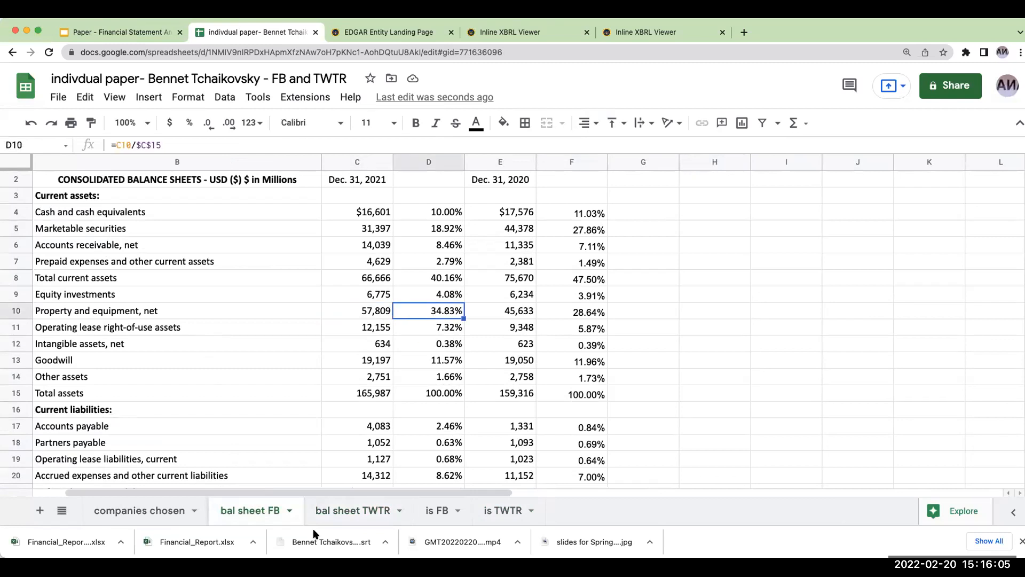
left_click(342, 512)
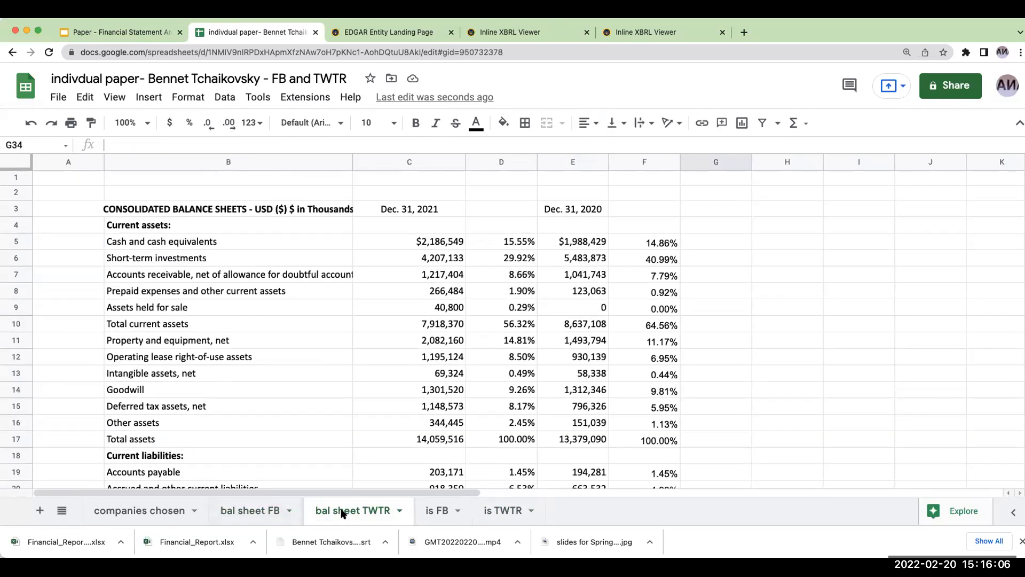
left_click(511, 340)
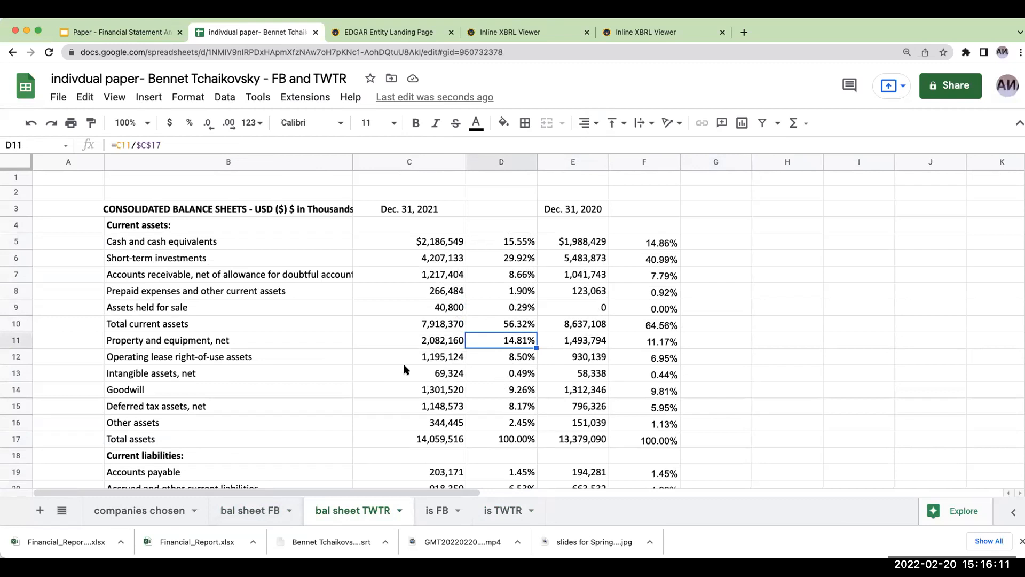
left_click(421, 393)
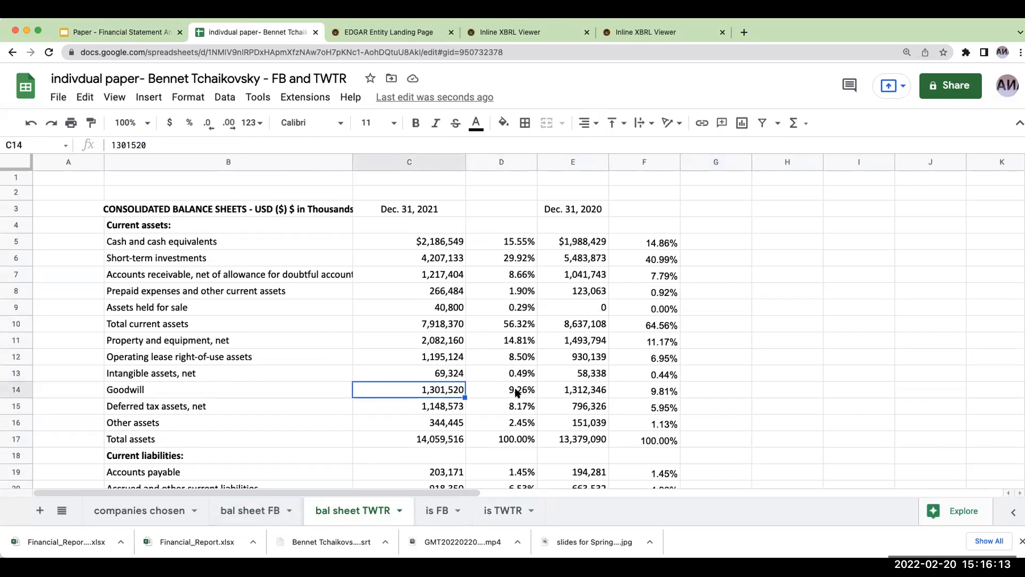
left_click(517, 392)
left_click(247, 512)
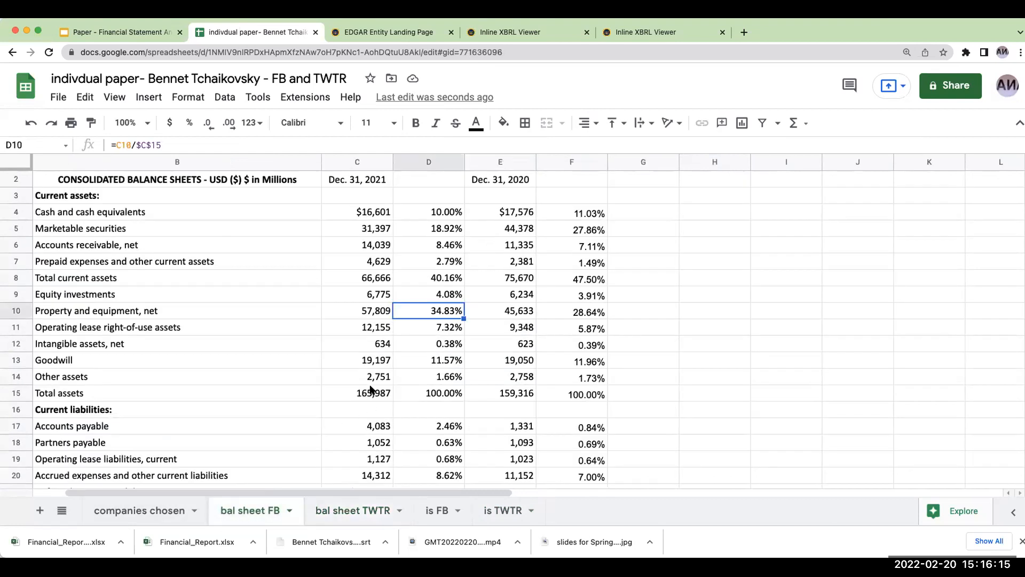
left_click(445, 362)
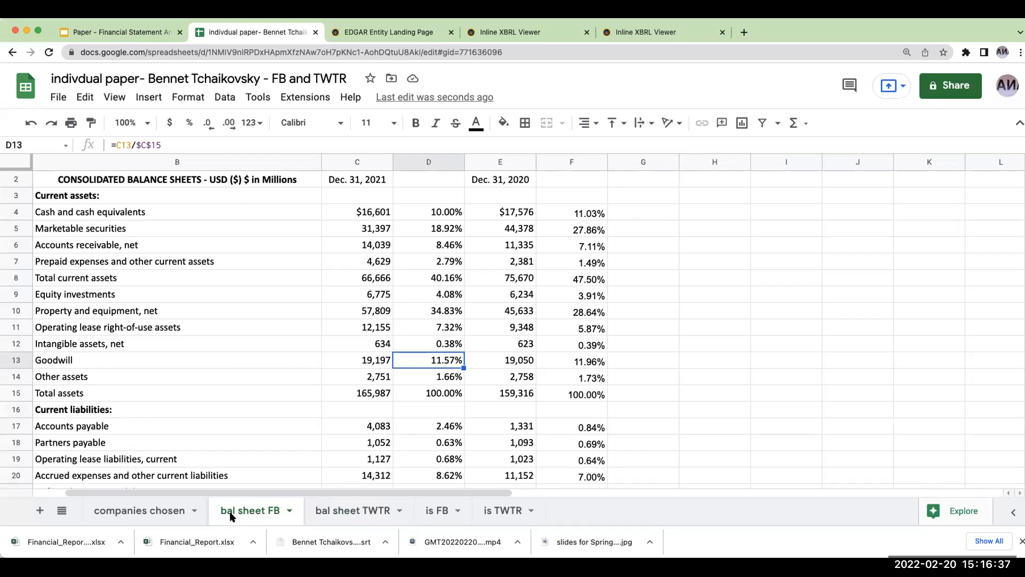
- Look through the companies chosen sheet and the Meta and Twitter balance sheets and income statements once more
left_click(162, 513)
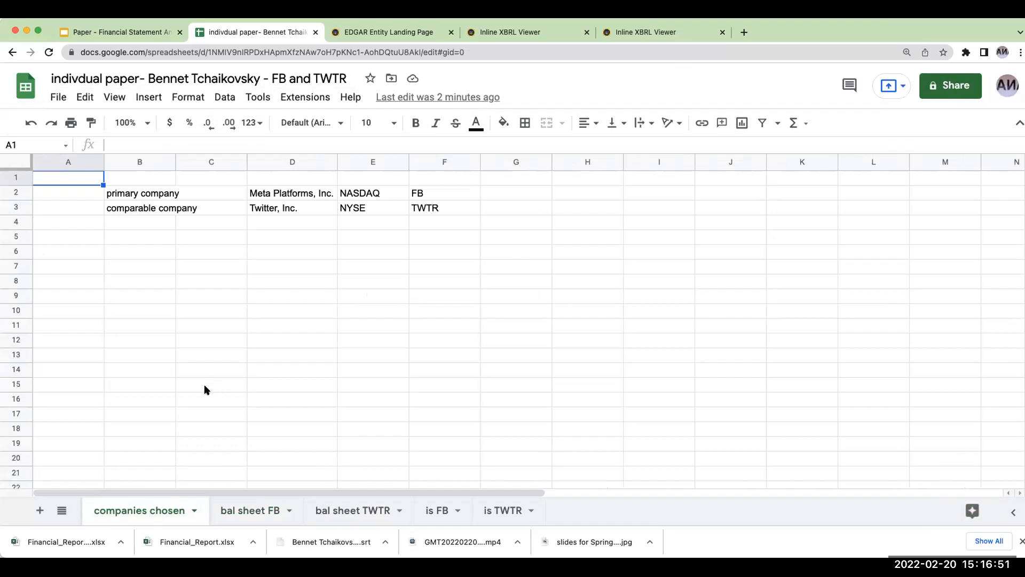
left_click(265, 512)
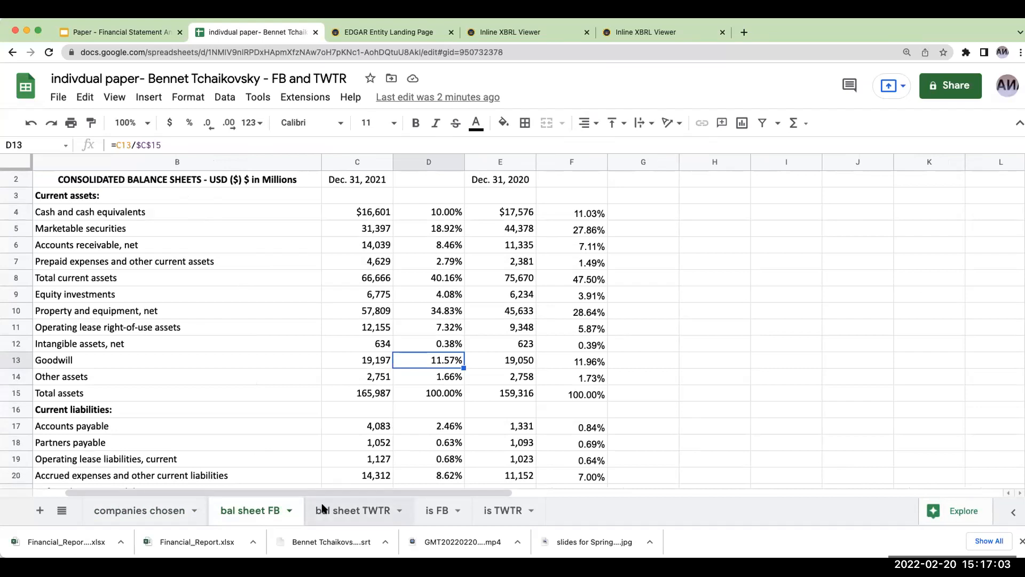
left_click(323, 508)
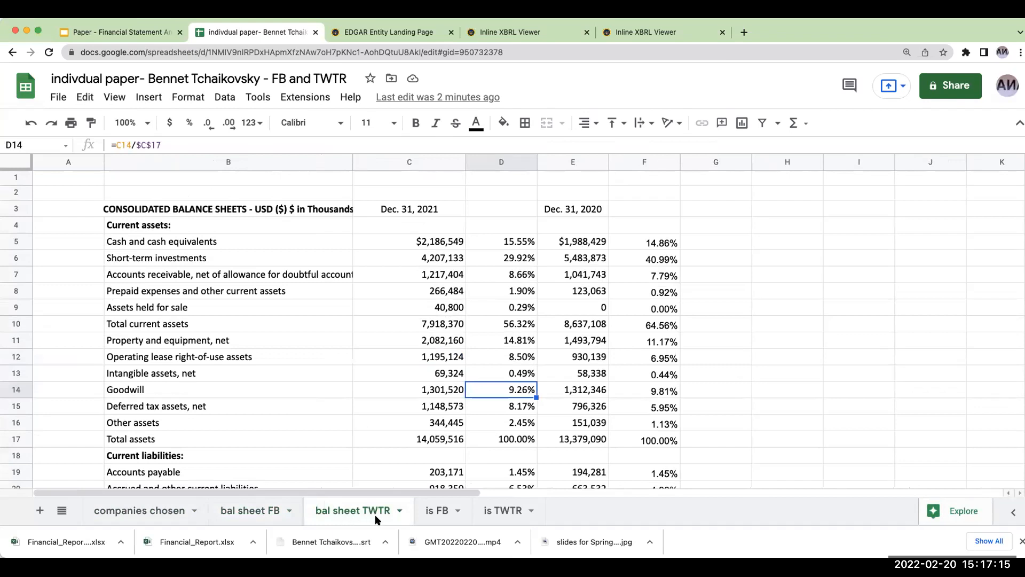
left_click(443, 512)
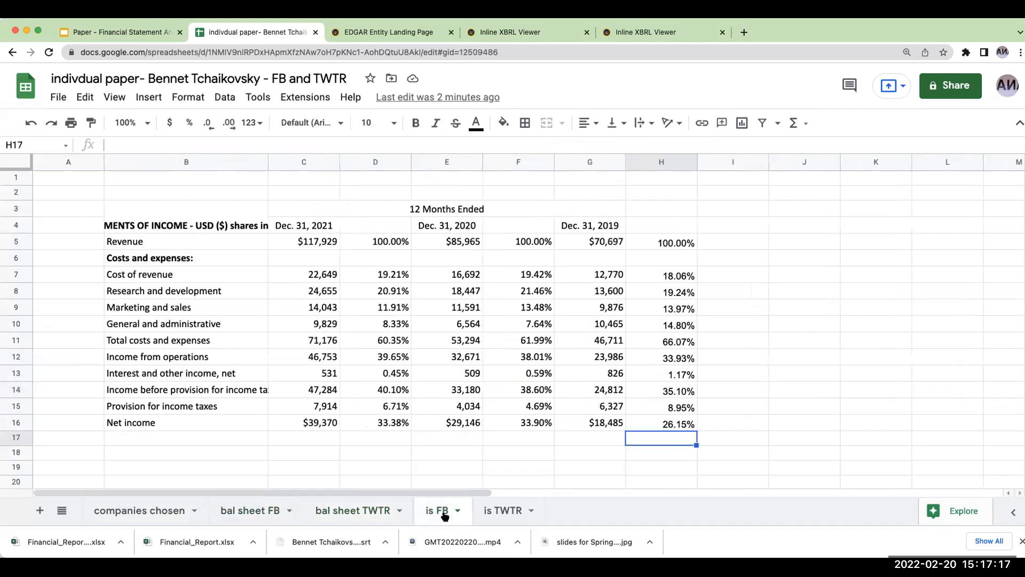
left_click(504, 510)
left_click(156, 509)
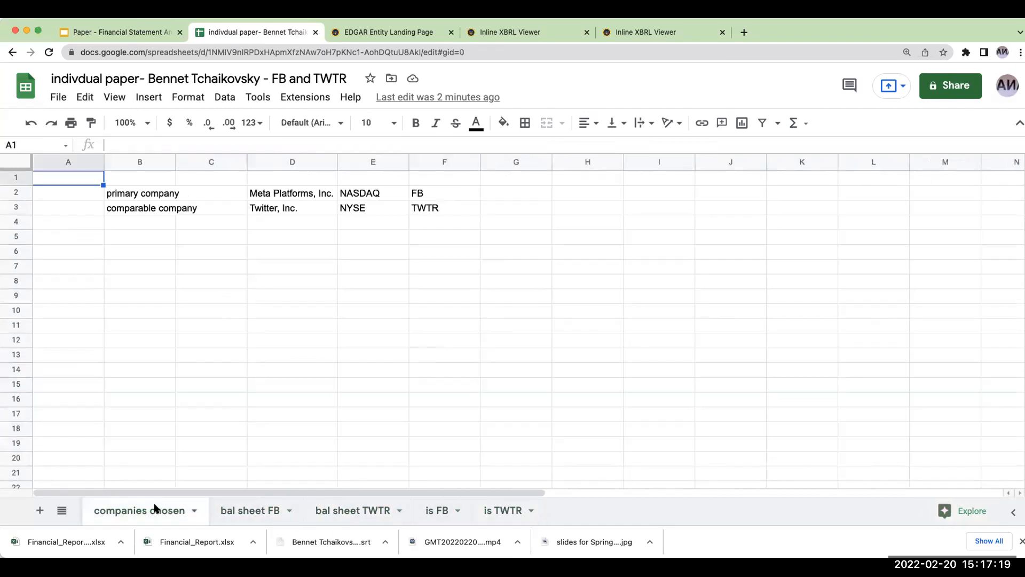
- Switch to the Financial Statement Analysis presentation in Google Slides and review the common-sized statement slides through the FB & TWTR samples slide
left_click(119, 32)
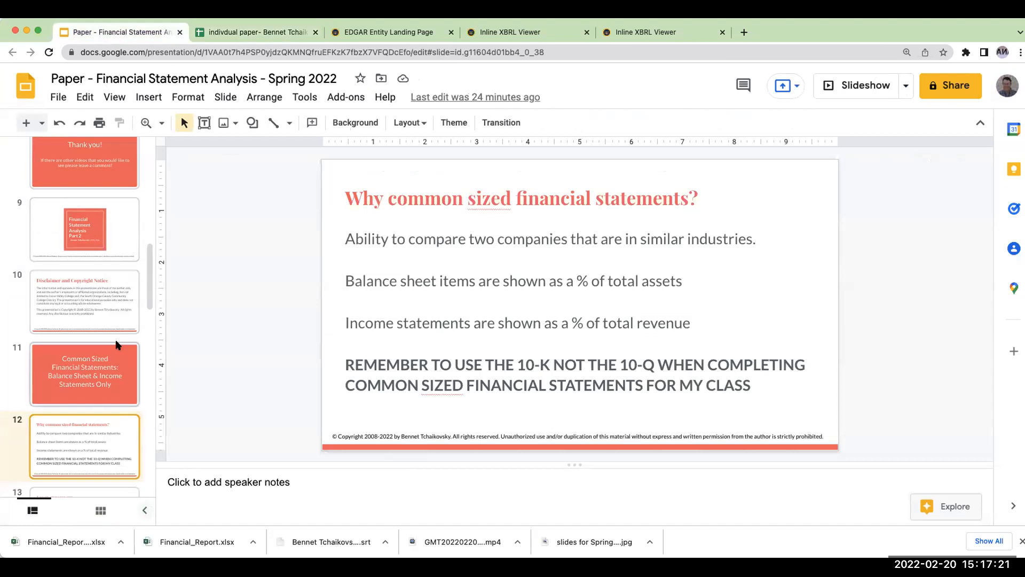
left_click(83, 311)
left_click(84, 368)
scroll(84, 374, "down", 3)
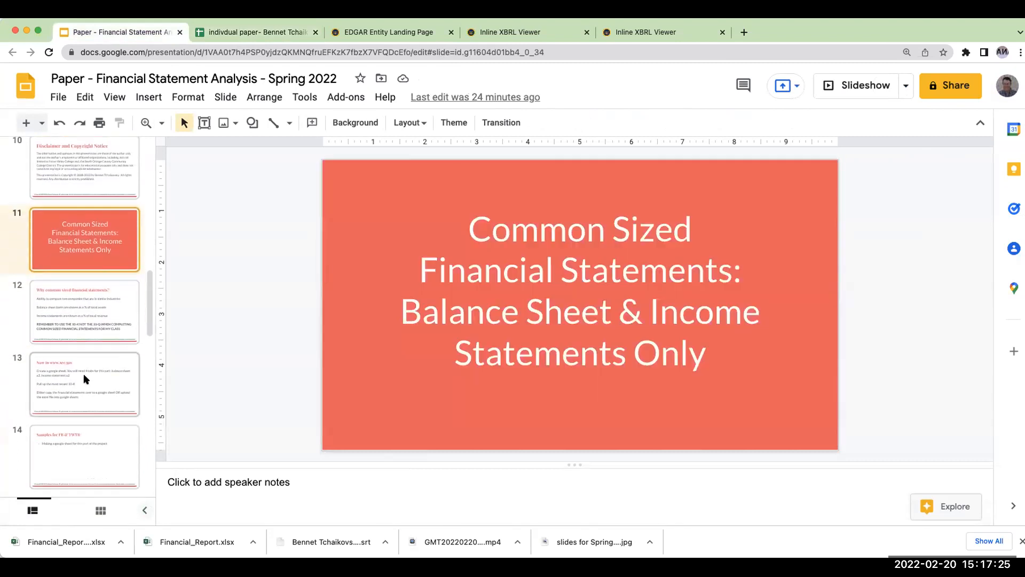
left_click(84, 378)
scroll(83, 373, "down", 1)
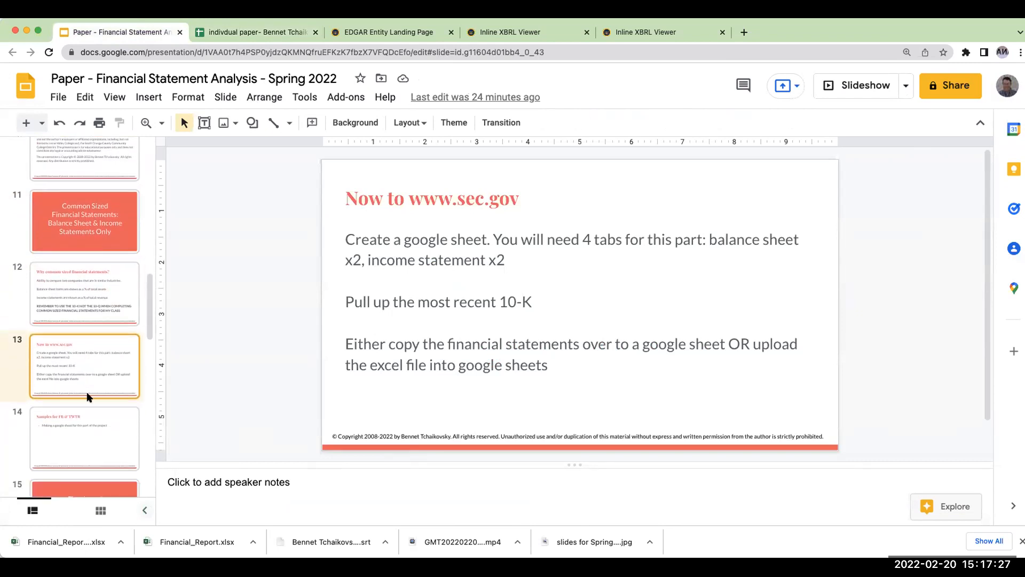
left_click(95, 419)
scroll(82, 358, "down", 2)
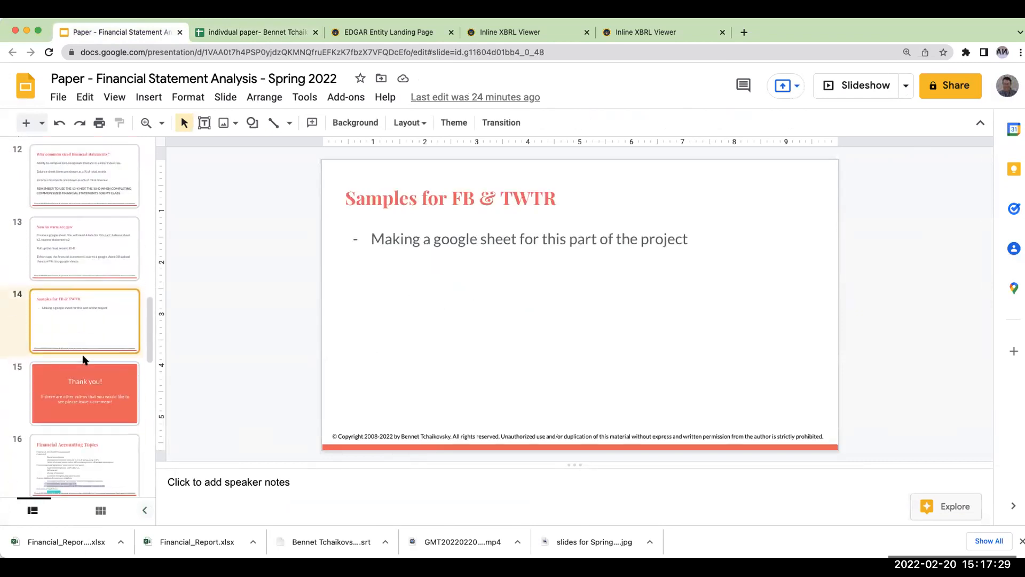